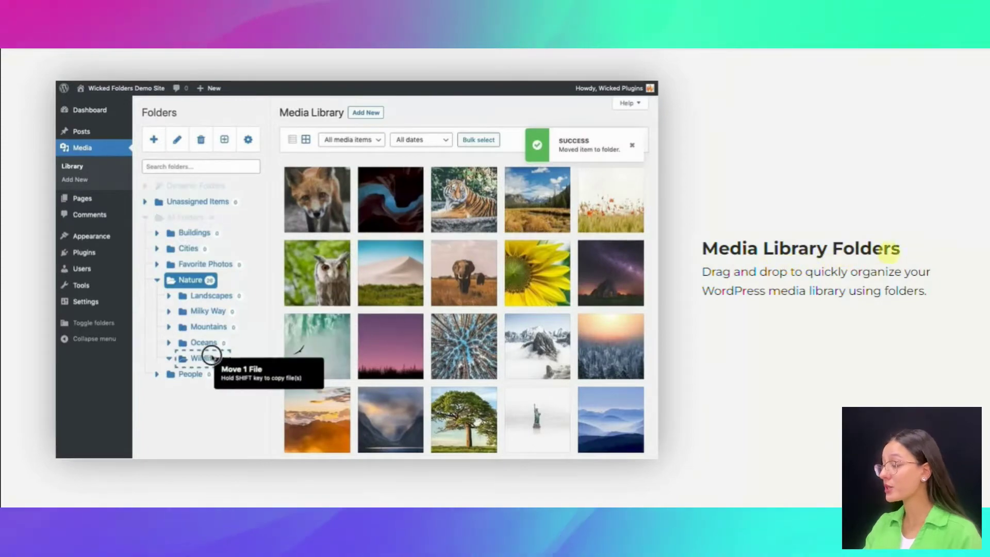
Step: Review the Wicked Folders feature sections on media library folders, assigning new media, and folders for pages and posts
{"action": "scroll", "coordinate": [957, 232], "scroll_direction": "down", "scroll_amount": 5}
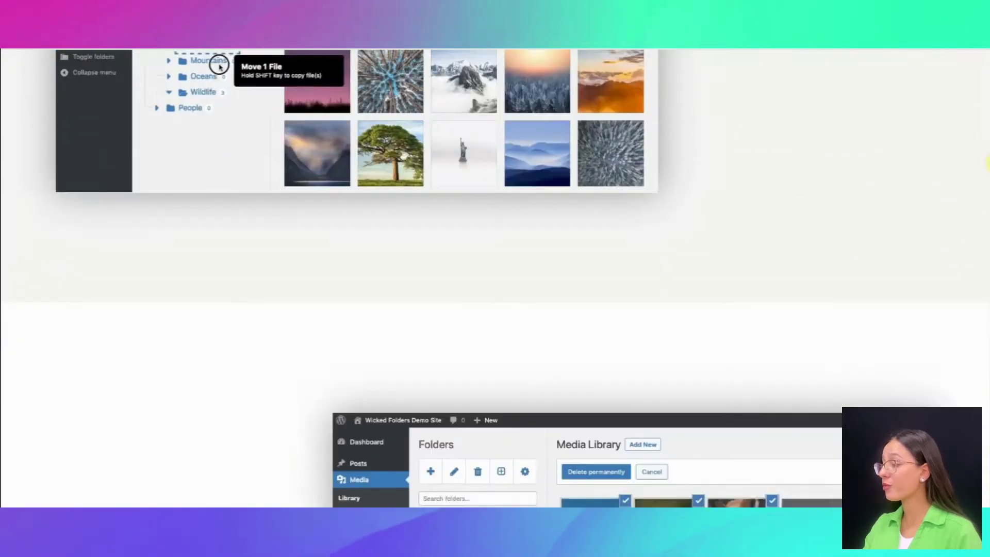
{"action": "scroll", "coordinate": [988, 164], "scroll_direction": "down", "scroll_amount": 7}
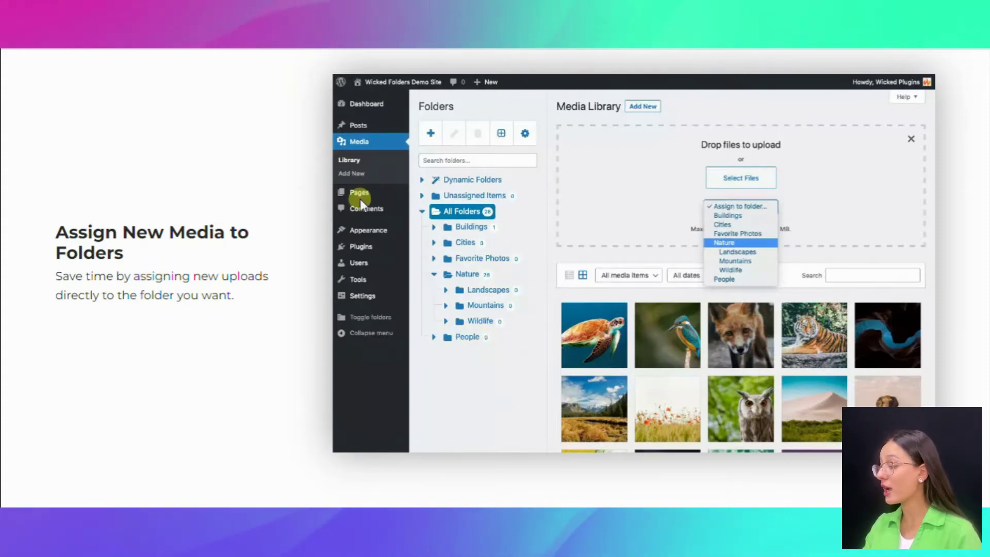
{"action": "left_click_drag", "start_coordinate": [989, 237], "coordinate": [989, 263]}
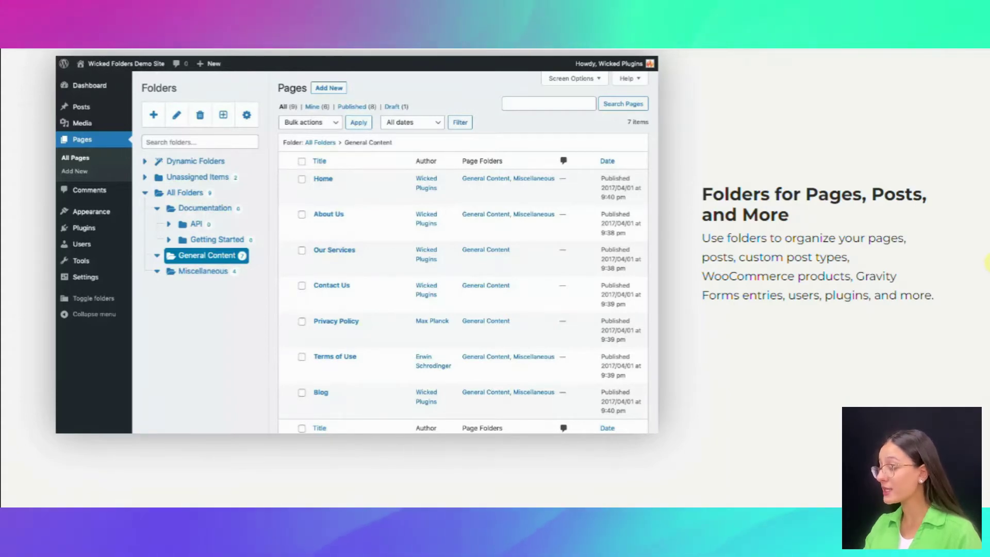
{"action": "scroll", "coordinate": [986, 263], "scroll_direction": "down", "scroll_amount": 10}
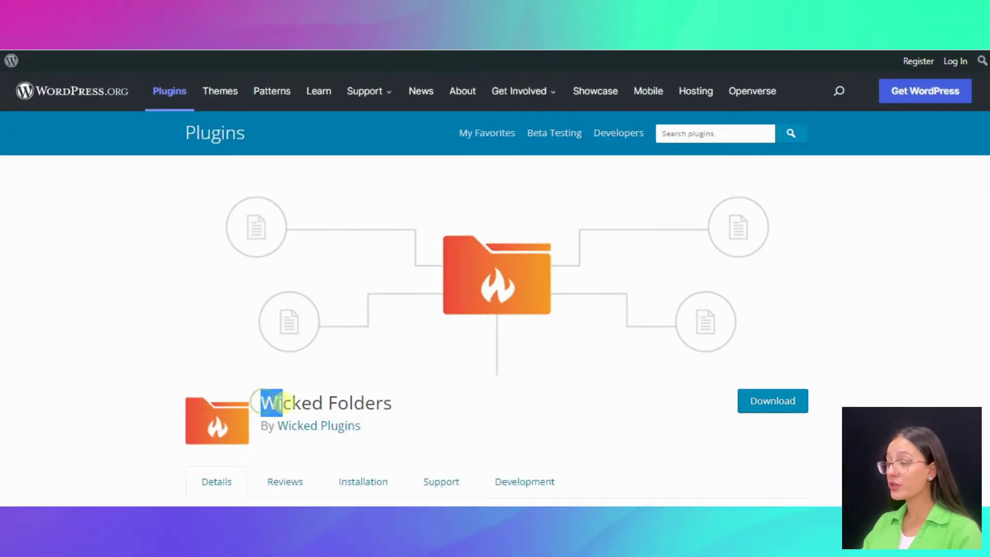
Step: Review the Wicked Folders description, feature list and ratings on its WordPress.org plugin page
{"action": "left_click_drag", "start_coordinate": [281, 403], "coordinate": [384, 403]}
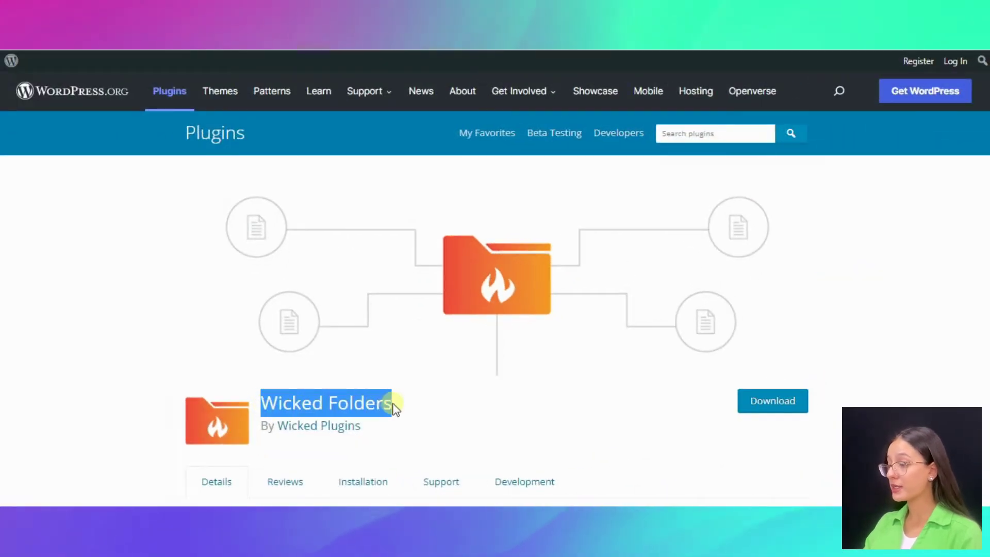
{"action": "left_click", "coordinate": [396, 406]}
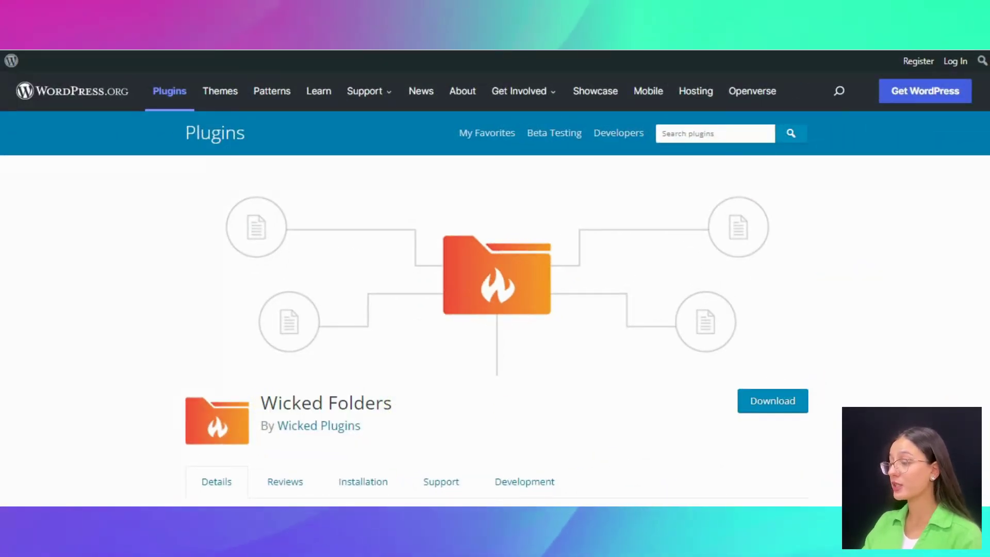
{"action": "scroll", "coordinate": [495, 309], "scroll_direction": "down", "scroll_amount": 8}
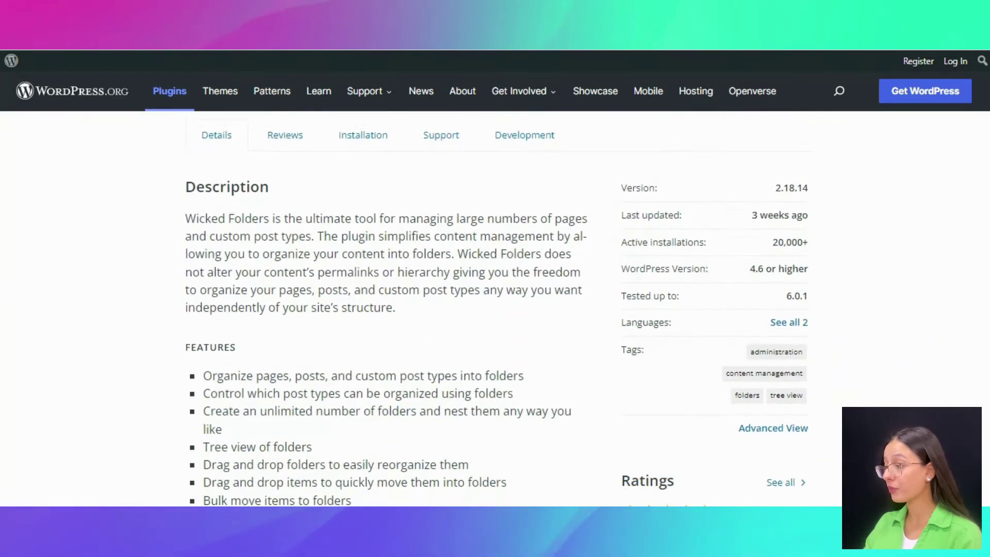
{"action": "scroll", "coordinate": [738, 196], "scroll_direction": "up", "scroll_amount": 1}
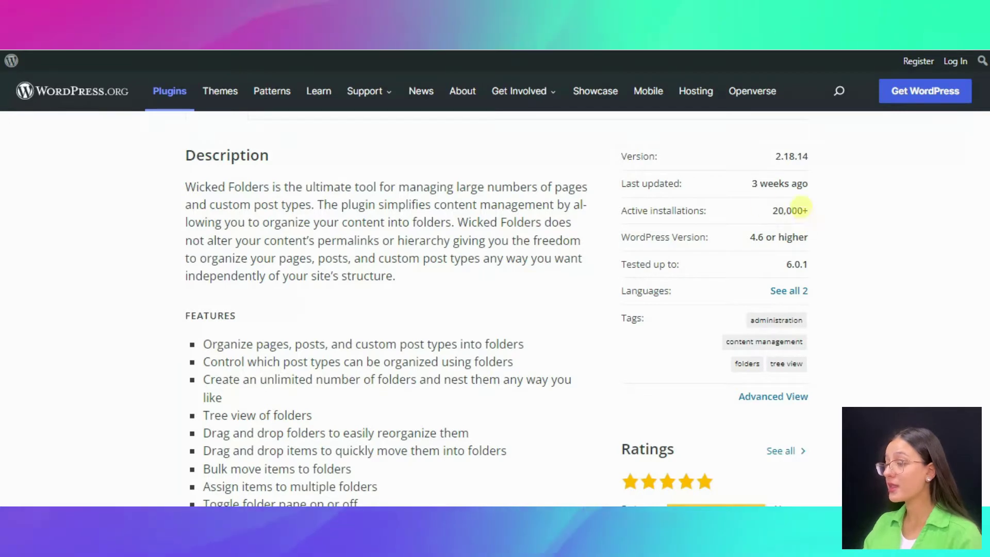
{"action": "scroll", "coordinate": [803, 222], "scroll_direction": "down", "scroll_amount": 3}
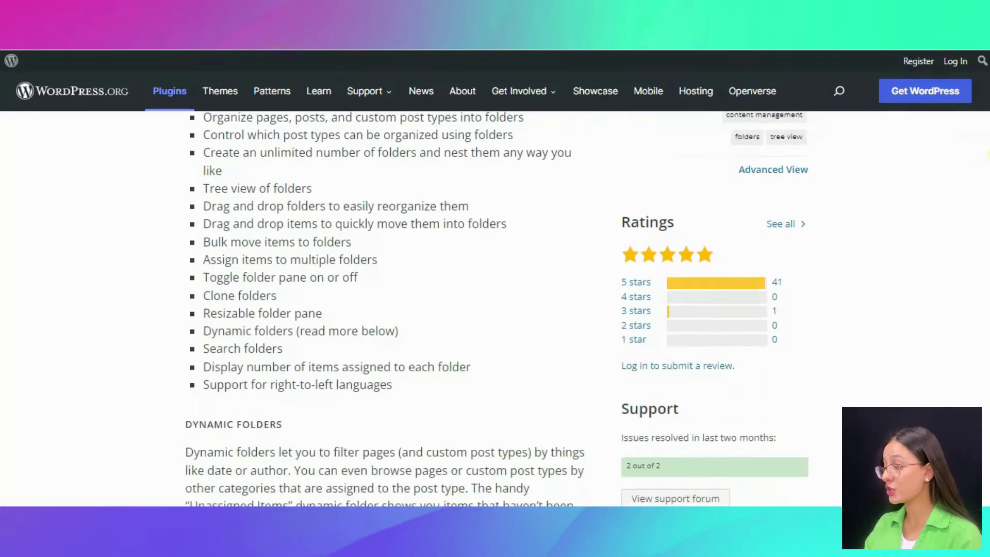
{"action": "scroll", "coordinate": [634, 213], "scroll_direction": "down", "scroll_amount": 1}
Step: Open all user reviews of Wicked Folders and look through the review list
{"action": "left_click", "coordinate": [780, 174]}
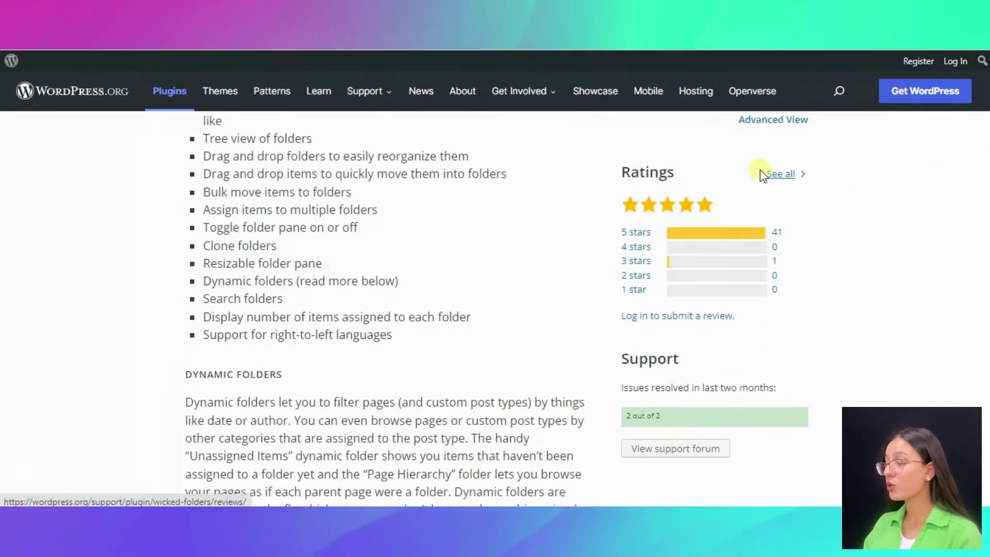
{"action": "scroll", "coordinate": [347, 252], "scroll_direction": "down", "scroll_amount": 15}
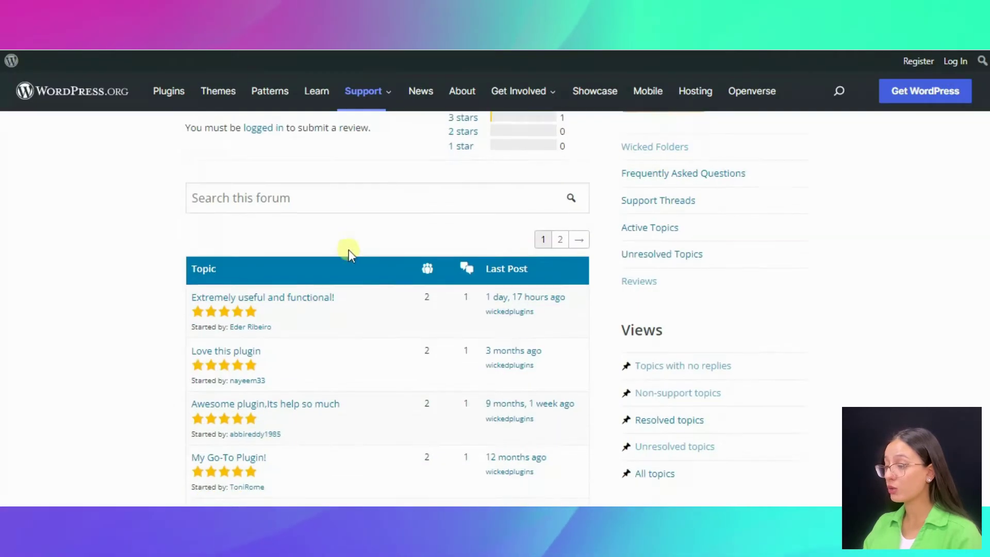
{"action": "scroll", "coordinate": [387, 310], "scroll_direction": "down", "scroll_amount": 5}
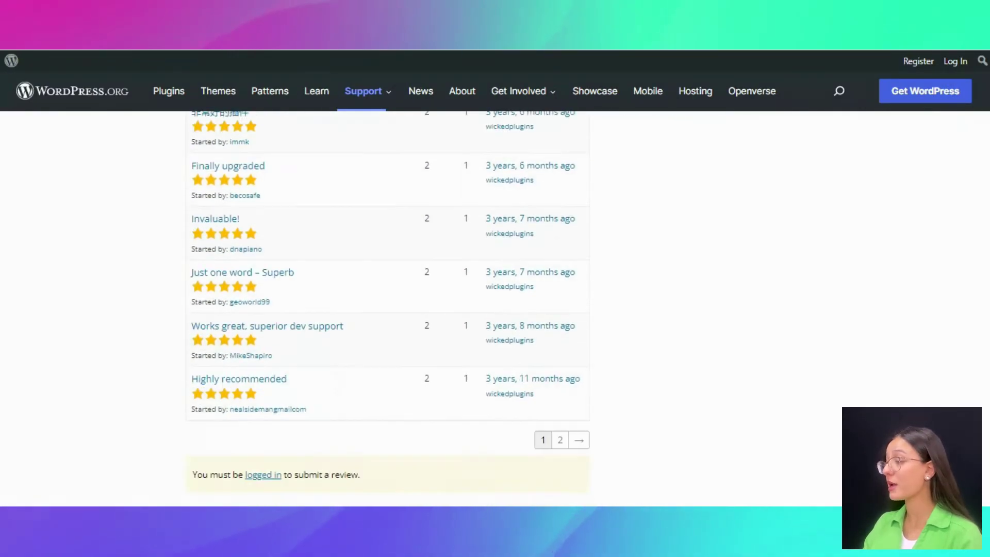
{"action": "scroll", "coordinate": [981, 298], "scroll_direction": "up", "scroll_amount": 15}
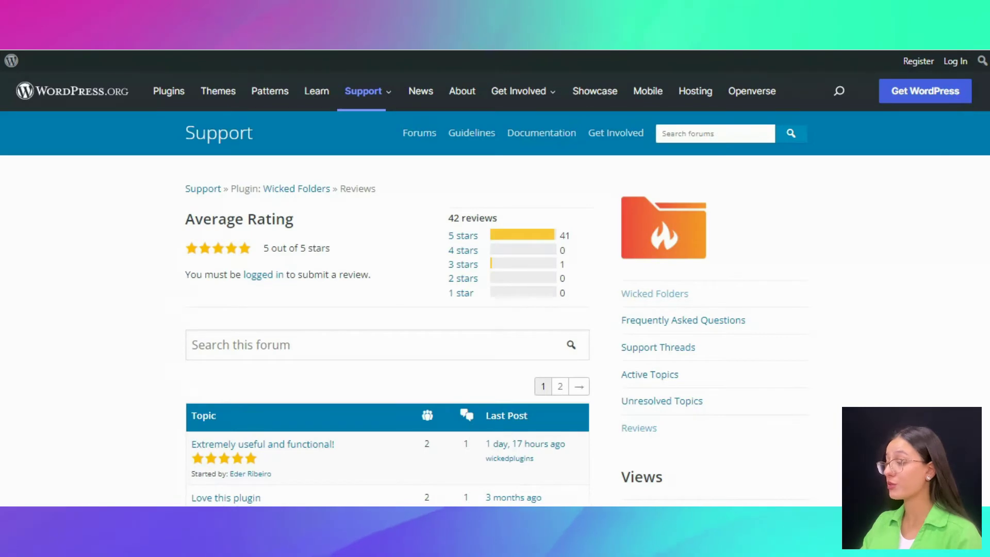
Step: Return to the plugin page, visit the Wicked Plugins website and open its Wicked Folders product page
{"action": "key", "text": "alt+Left"}
{"action": "scroll", "coordinate": [336, 310], "scroll_direction": "up", "scroll_amount": 3}
{"action": "left_click", "coordinate": [334, 428]}
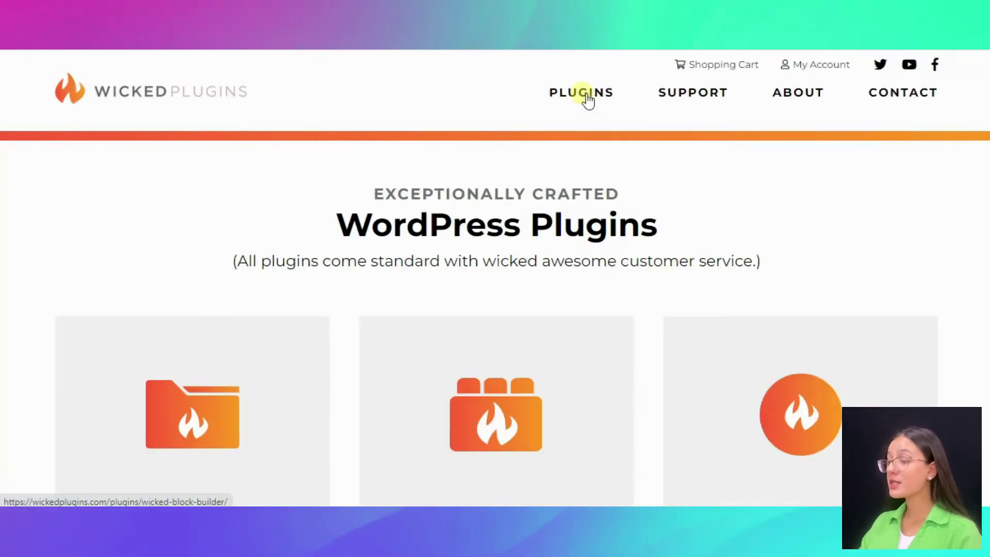
{"action": "mouse_move", "coordinate": [586, 98]}
{"action": "left_click", "coordinate": [593, 138]}
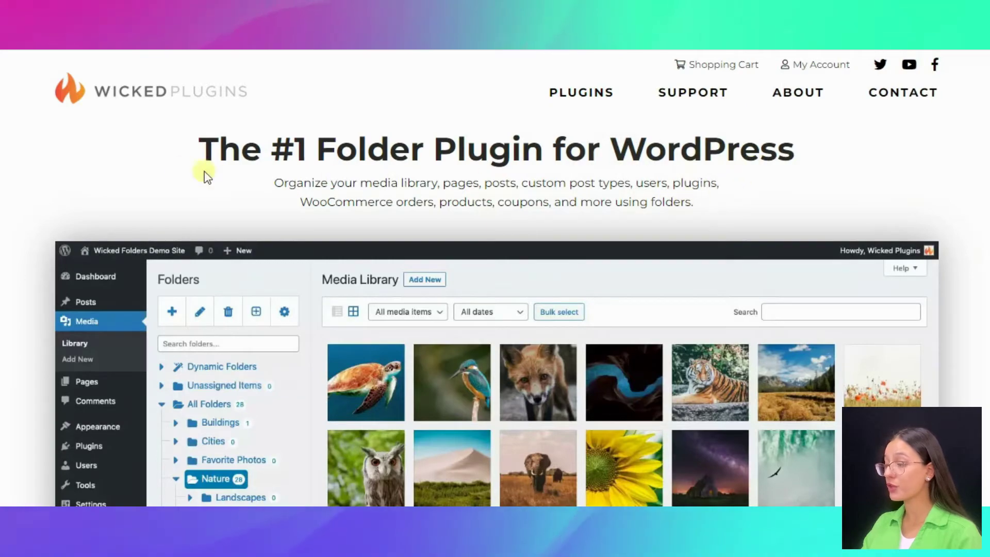
Step: Compare the Free, Personal and Agency editions of Wicked Folders, including prices, included features and the money-back guarantee
{"action": "scroll", "coordinate": [986, 72], "scroll_direction": "down", "scroll_amount": 5}
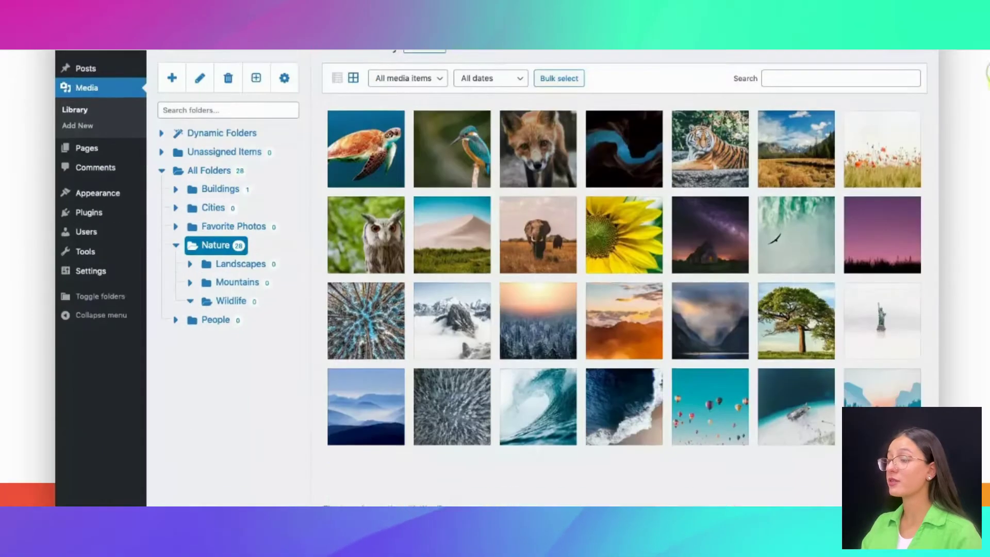
{"action": "scroll", "coordinate": [986, 73], "scroll_direction": "down", "scroll_amount": 10}
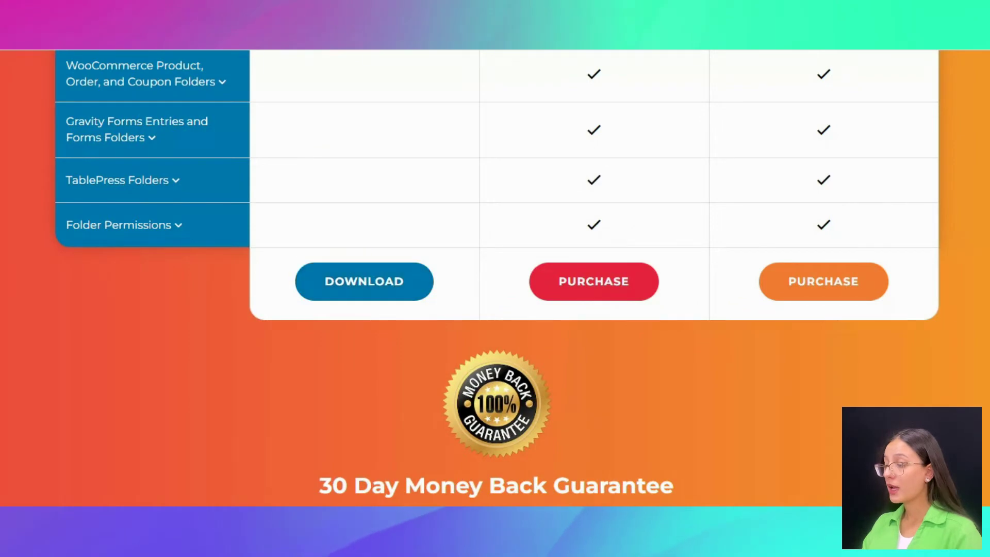
{"action": "left_click_drag", "start_coordinate": [989, 123], "coordinate": [989, 95]}
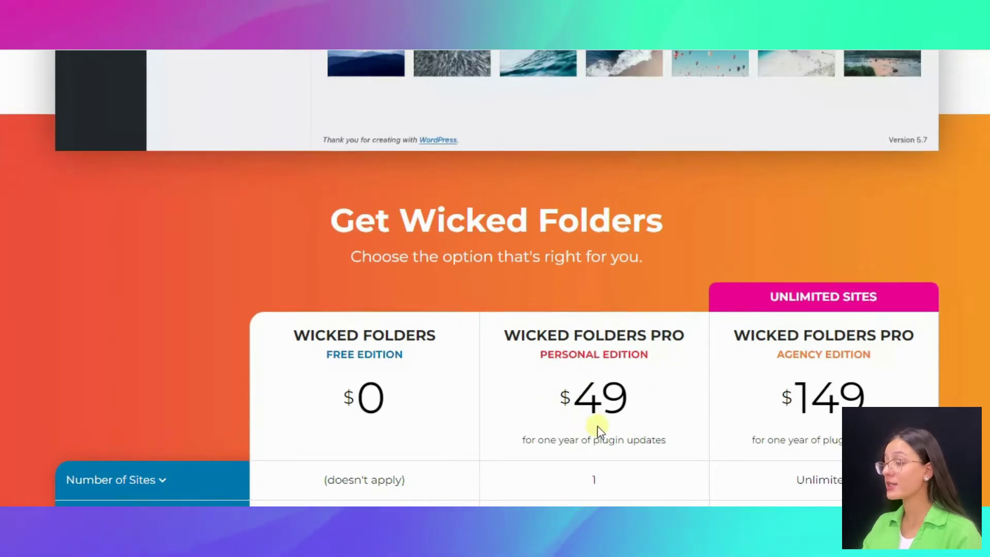
{"action": "scroll", "coordinate": [593, 431], "scroll_direction": "down", "scroll_amount": 2}
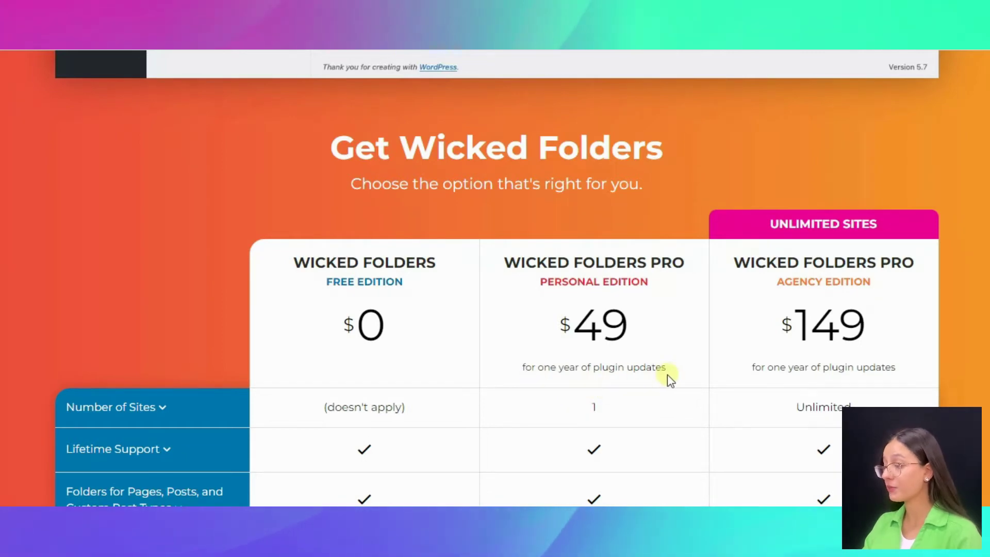
{"action": "scroll", "coordinate": [495, 310], "scroll_direction": "down", "scroll_amount": 5}
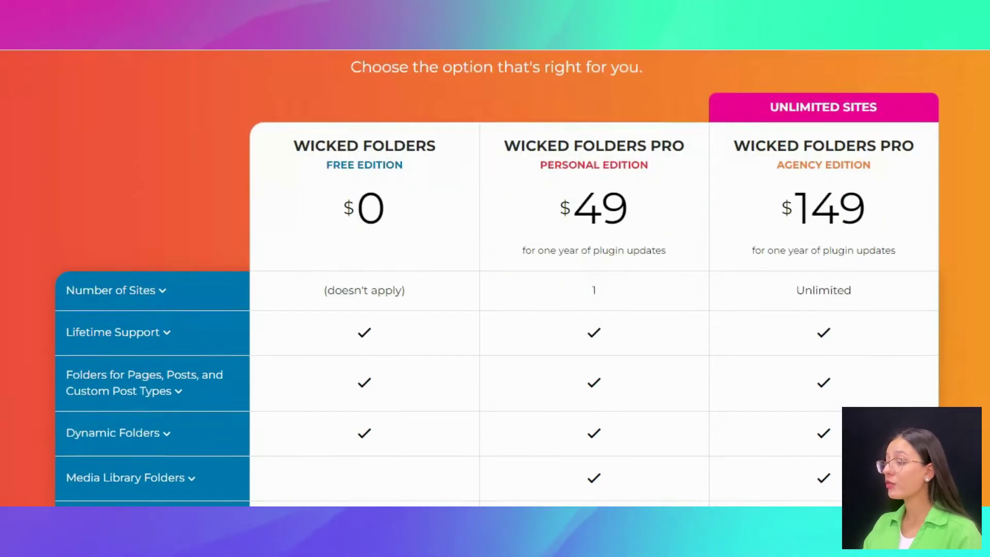
{"action": "scroll", "coordinate": [495, 310], "scroll_direction": "up", "scroll_amount": 2}
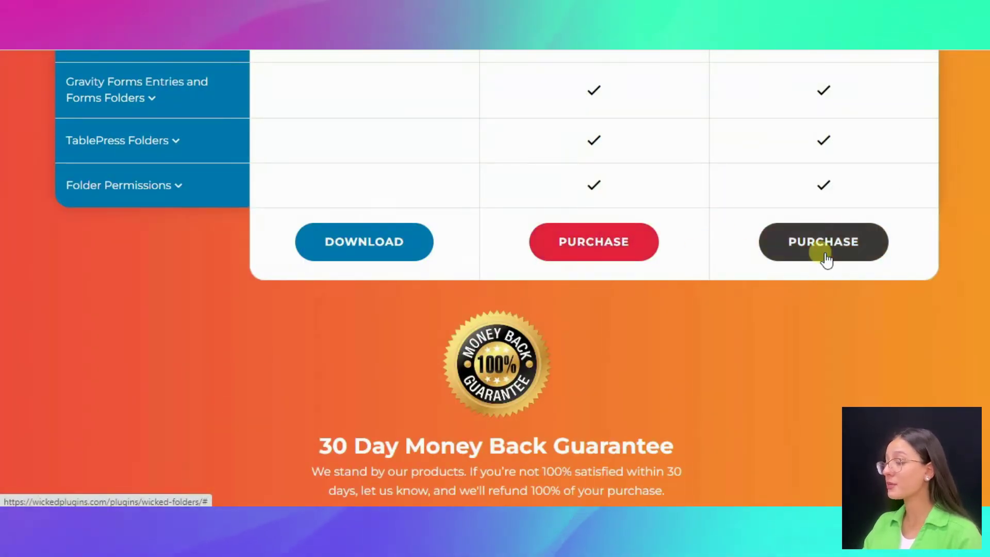
{"action": "scroll", "coordinate": [656, 364], "scroll_direction": "down", "scroll_amount": 2}
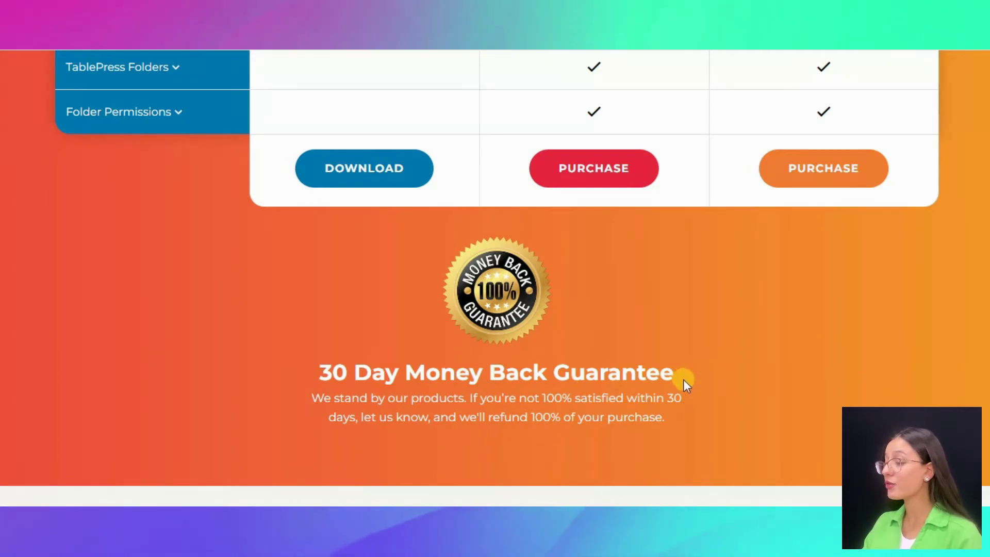
{"action": "scroll", "coordinate": [450, 443], "scroll_direction": "down", "scroll_amount": 3}
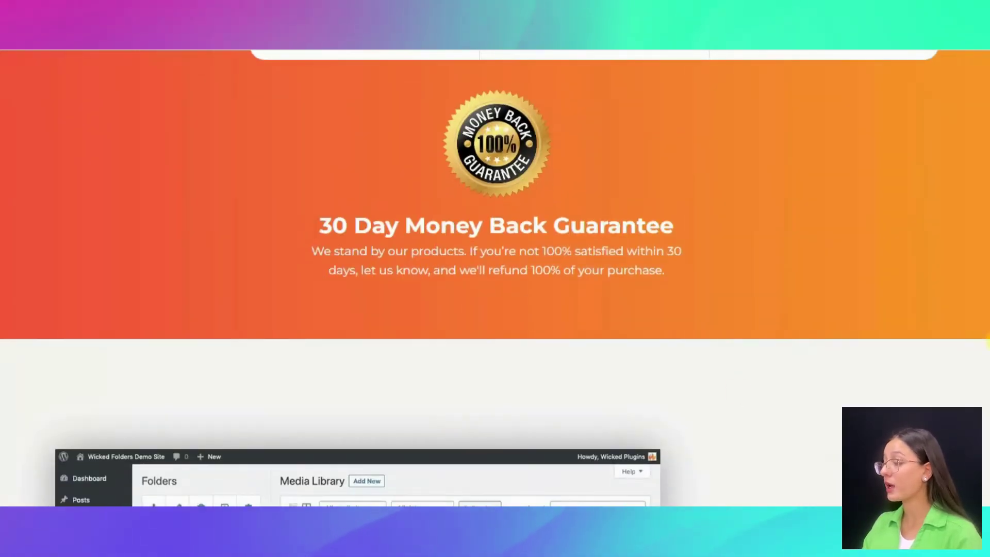
{"action": "scroll", "coordinate": [914, 366], "scroll_direction": "down", "scroll_amount": 7}
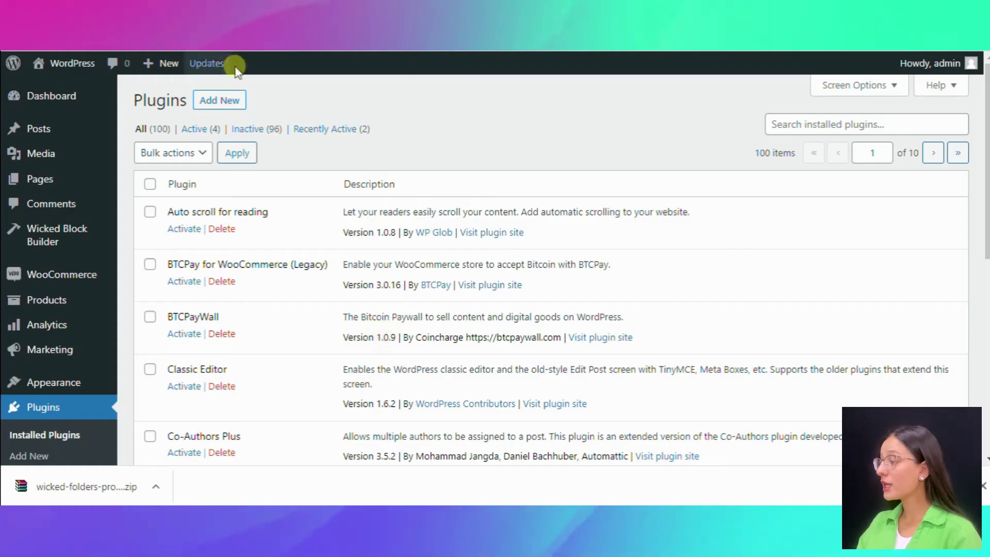
Step: Search for "wicked folders" among the plugins available to add to the WordPress site
{"action": "scroll", "coordinate": [252, 150], "scroll_direction": "down", "scroll_amount": 3}
{"action": "scroll", "coordinate": [231, 121], "scroll_direction": "up", "scroll_amount": 3}
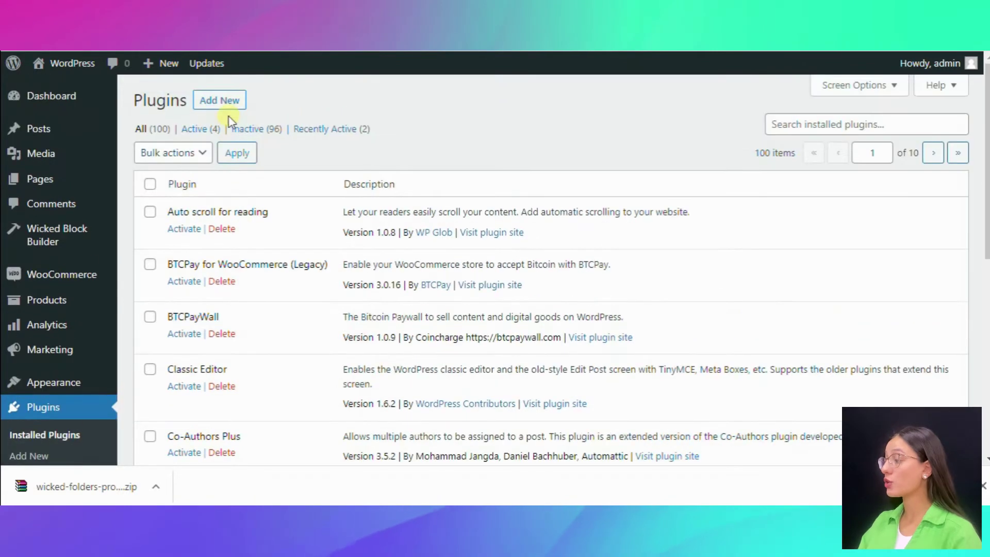
{"action": "left_click", "coordinate": [235, 101]}
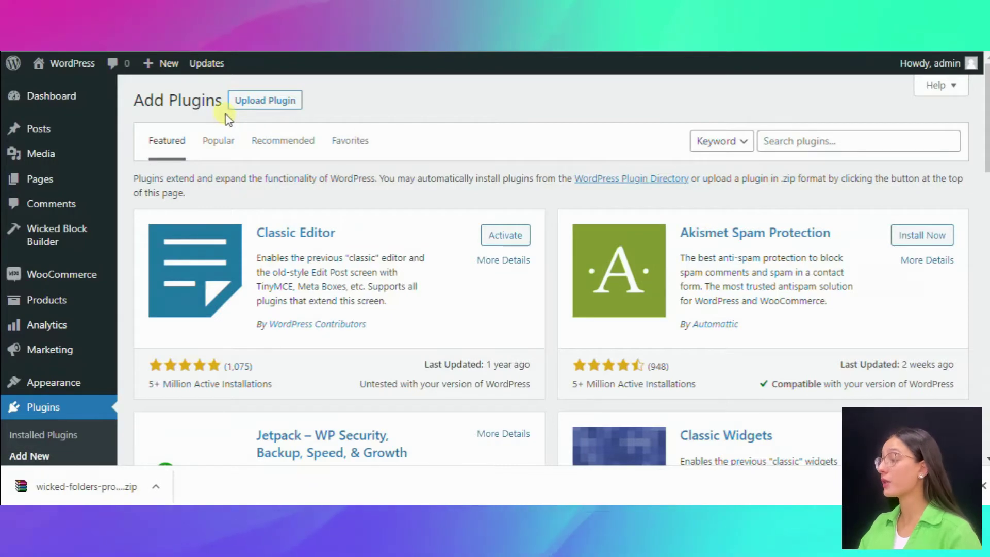
{"action": "left_click", "coordinate": [881, 138]}
{"action": "type", "text": "wicked folders"}
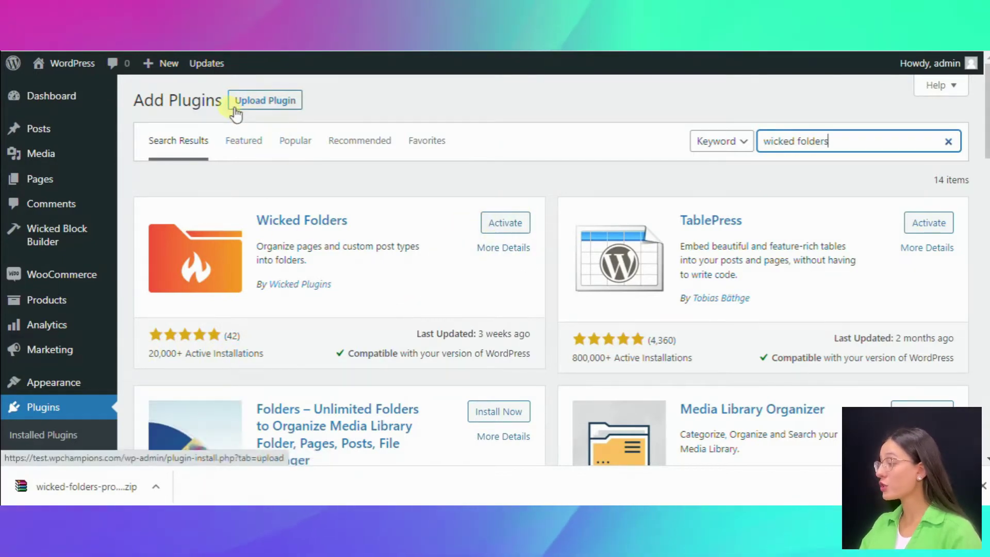
Step: Install the Wicked Folders Pro plugin from the downloaded wicked-folders-pro-2.23.10.wpglob.zip file and activate it
{"action": "left_click", "coordinate": [295, 103]}
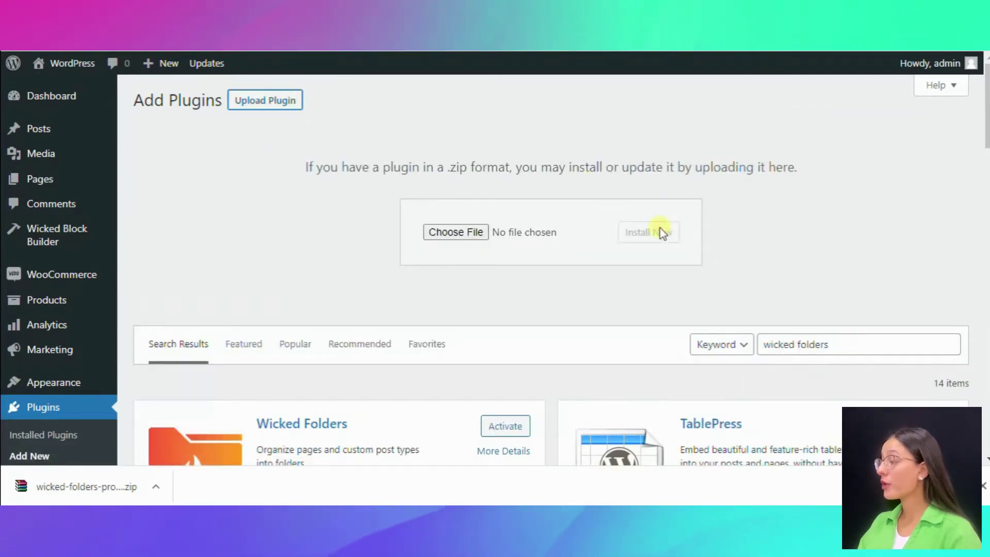
{"action": "left_click_drag", "start_coordinate": [73, 490], "coordinate": [449, 232]}
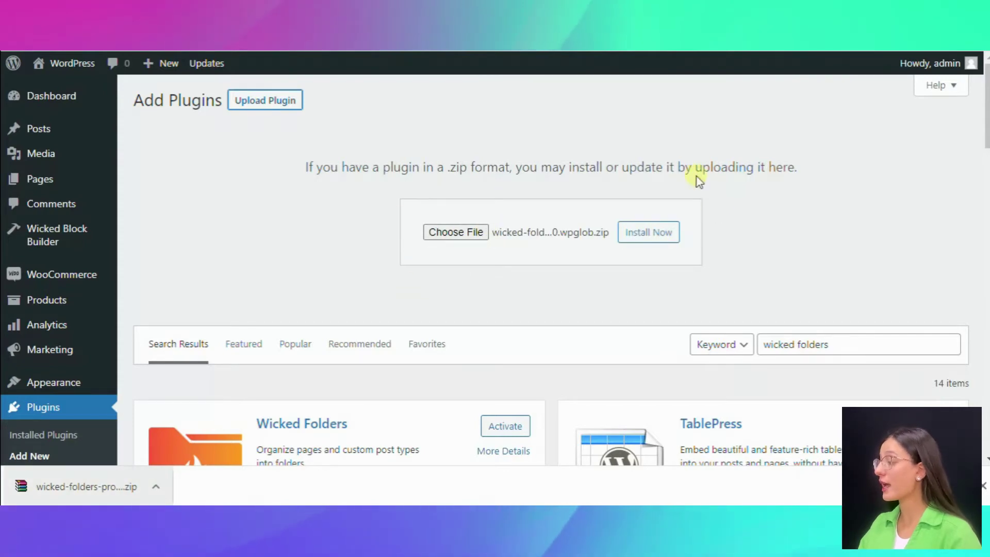
{"action": "left_click", "coordinate": [673, 242]}
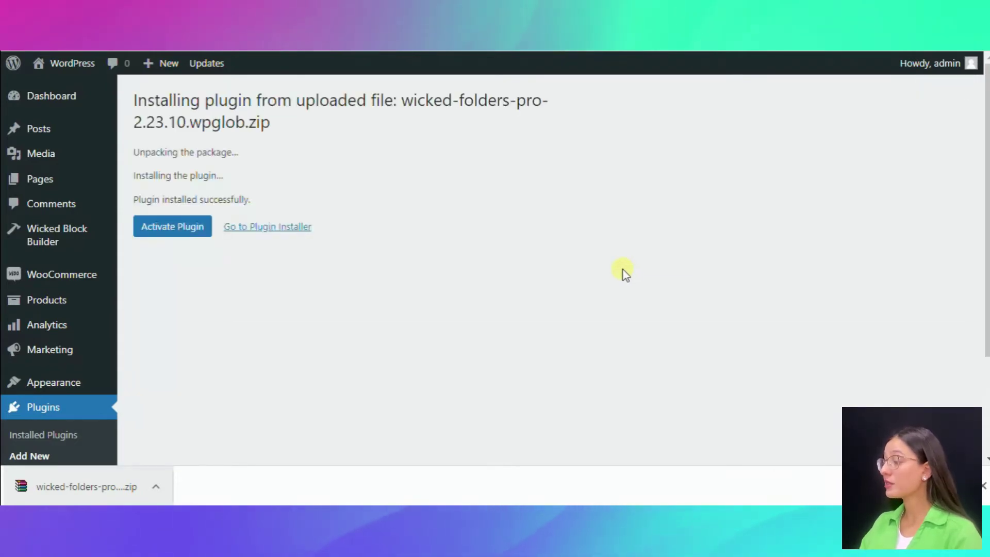
{"action": "left_click", "coordinate": [200, 233]}
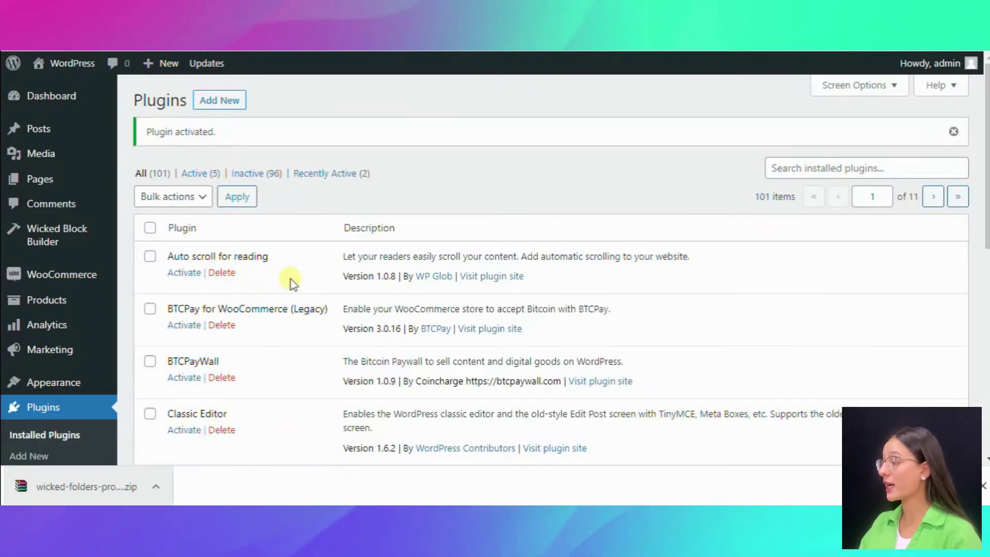
Step: Look through the installed plugins and filter the list to active ones
{"action": "scroll", "coordinate": [323, 279], "scroll_direction": "down", "scroll_amount": 5}
{"action": "scroll", "coordinate": [324, 278], "scroll_direction": "up", "scroll_amount": 5}
{"action": "left_click", "coordinate": [196, 173]}
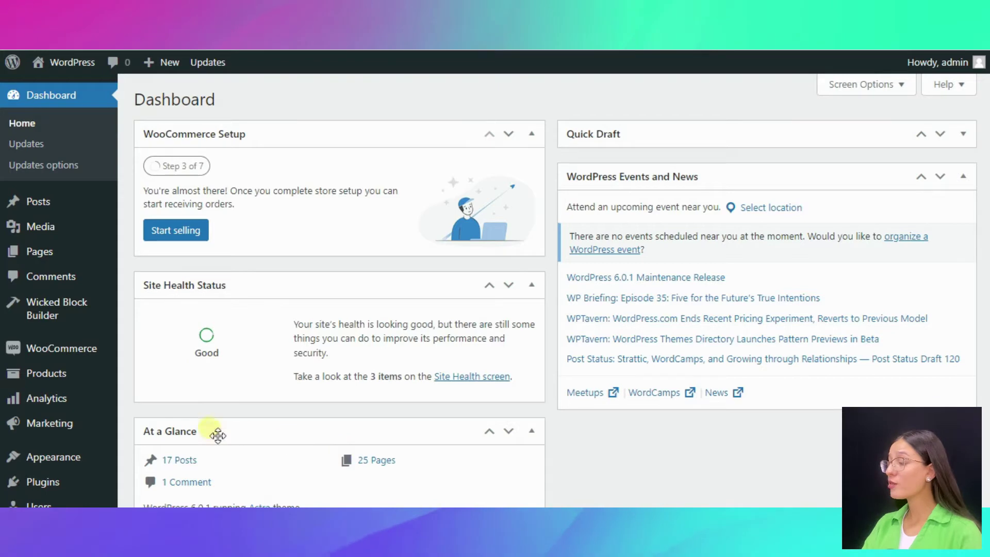
Step: Open the Wicked Folders settings page in the WordPress admin
{"action": "scroll", "coordinate": [987, 154], "scroll_direction": "down", "scroll_amount": 1}
{"action": "left_click_drag", "start_coordinate": [987, 153], "coordinate": [986, 364]}
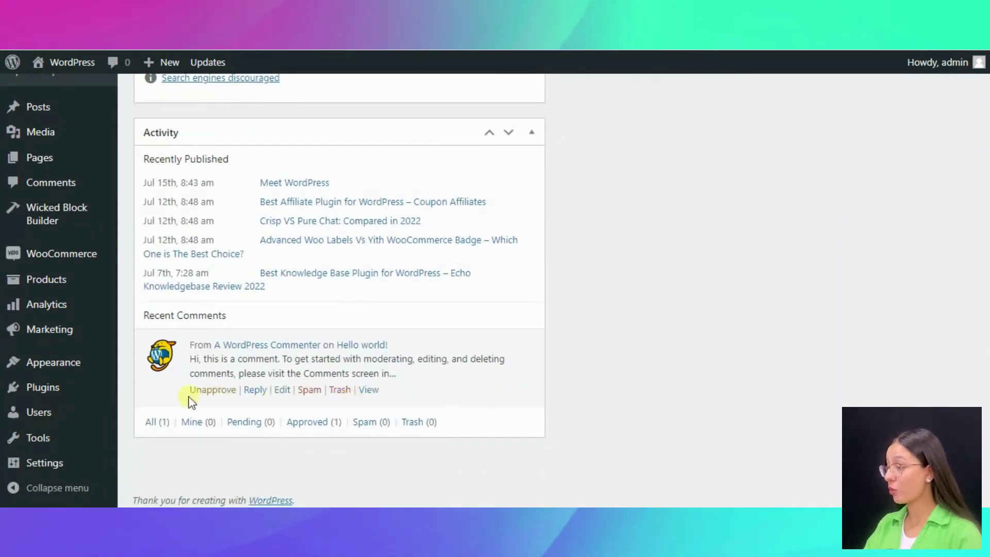
{"action": "mouse_move", "coordinate": [30, 470]}
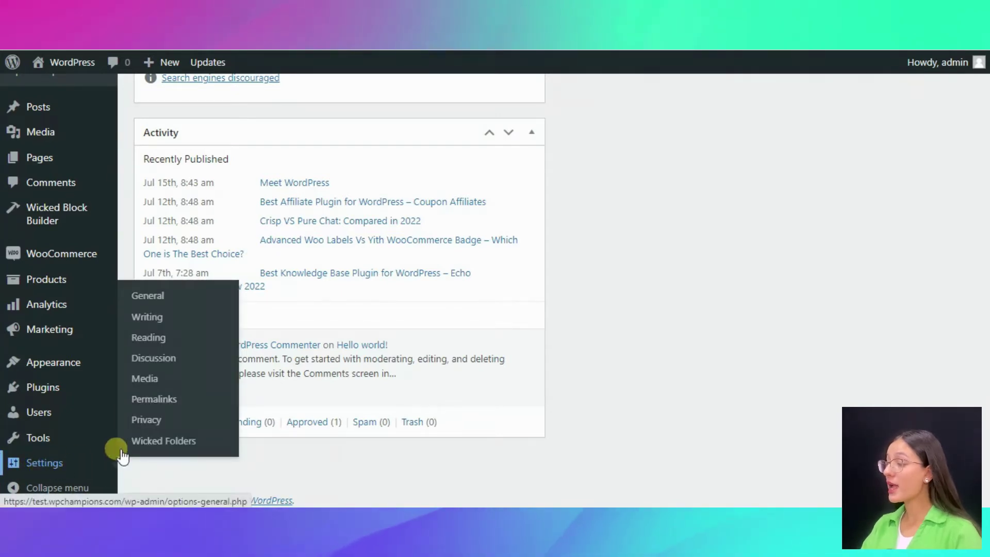
{"action": "left_click", "coordinate": [189, 447]}
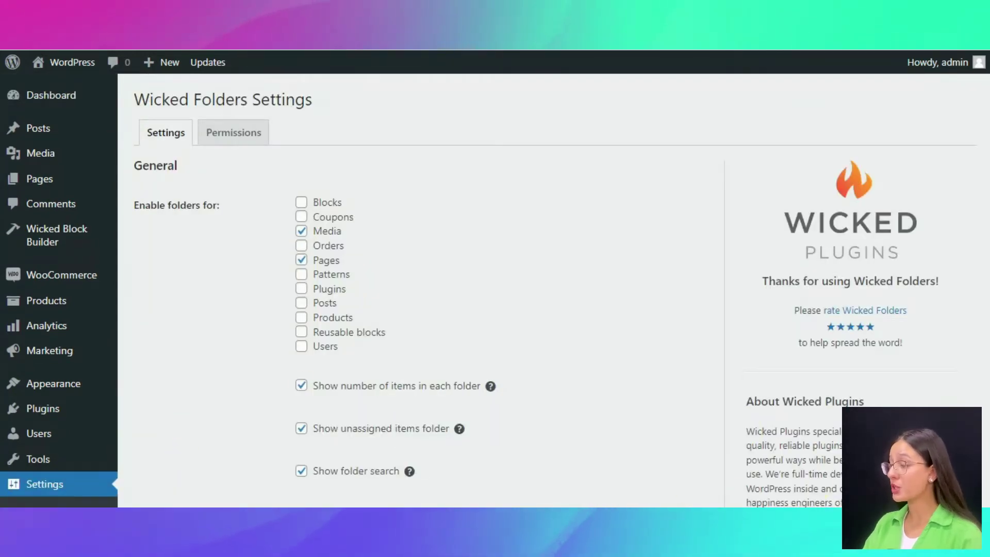
Step: Enable folders for Orders, Plugins, Posts, Products and Users in the General settings
{"action": "scroll", "coordinate": [496, 289], "scroll_direction": "down", "scroll_amount": 12}
{"action": "scroll", "coordinate": [495, 289], "scroll_direction": "up", "scroll_amount": 12}
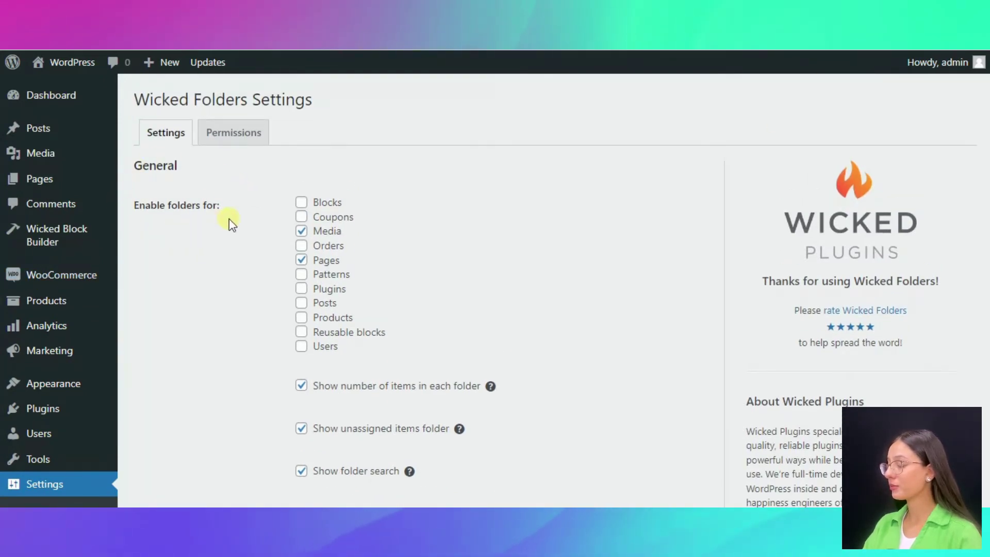
{"action": "left_click_drag", "start_coordinate": [133, 165], "coordinate": [186, 168]}
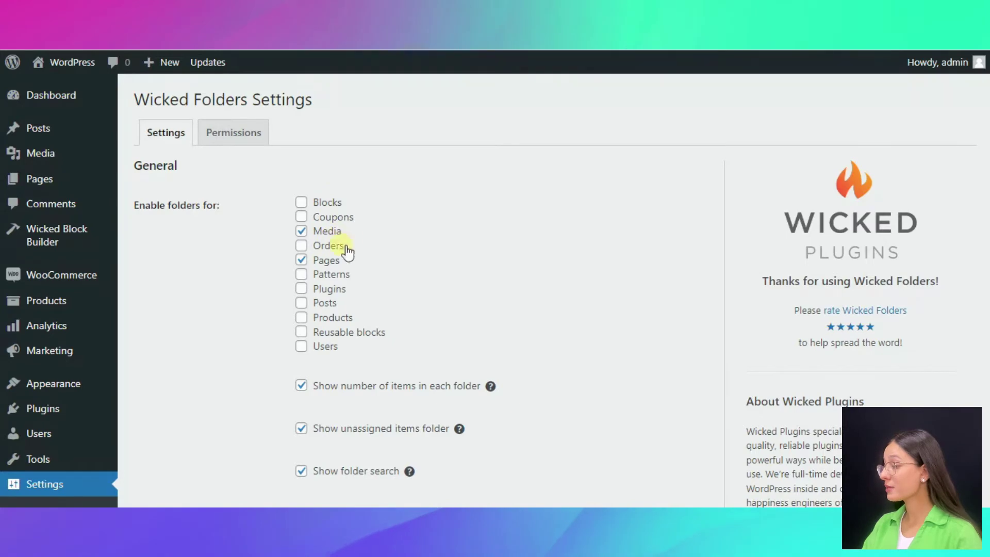
{"action": "left_click", "coordinate": [302, 246]}
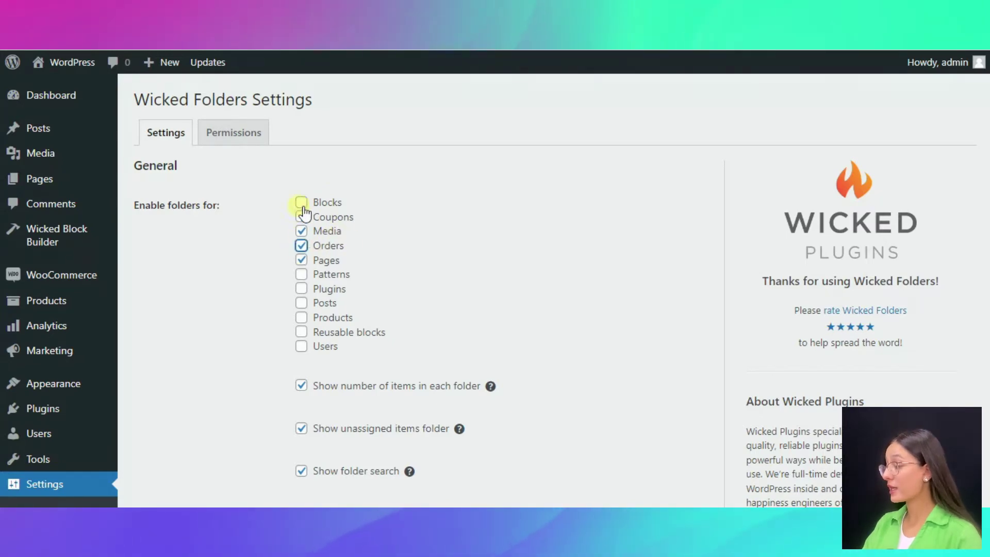
{"action": "left_click", "coordinate": [342, 293]}
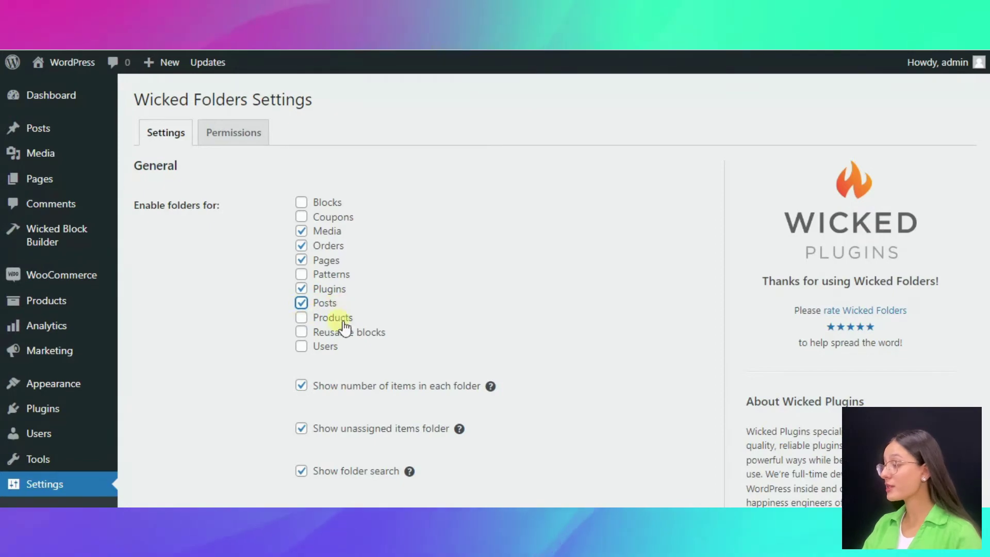
{"action": "left_click", "coordinate": [334, 318]}
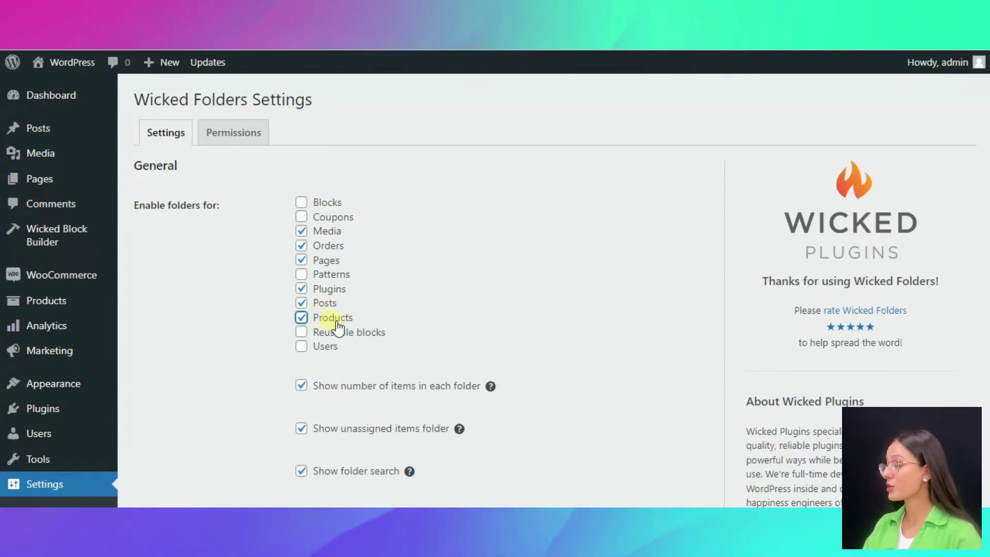
{"action": "left_click", "coordinate": [311, 349]}
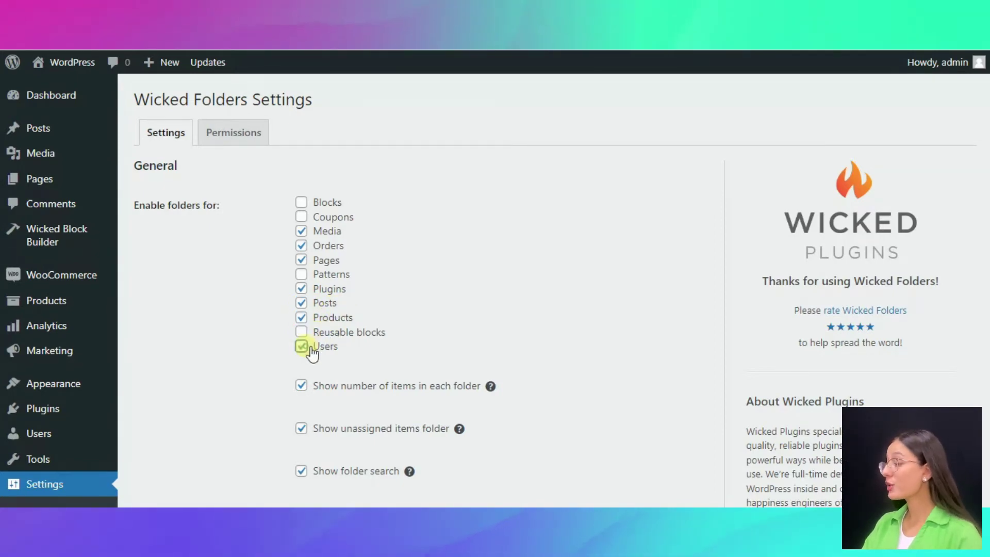
{"action": "left_click", "coordinate": [522, 326]}
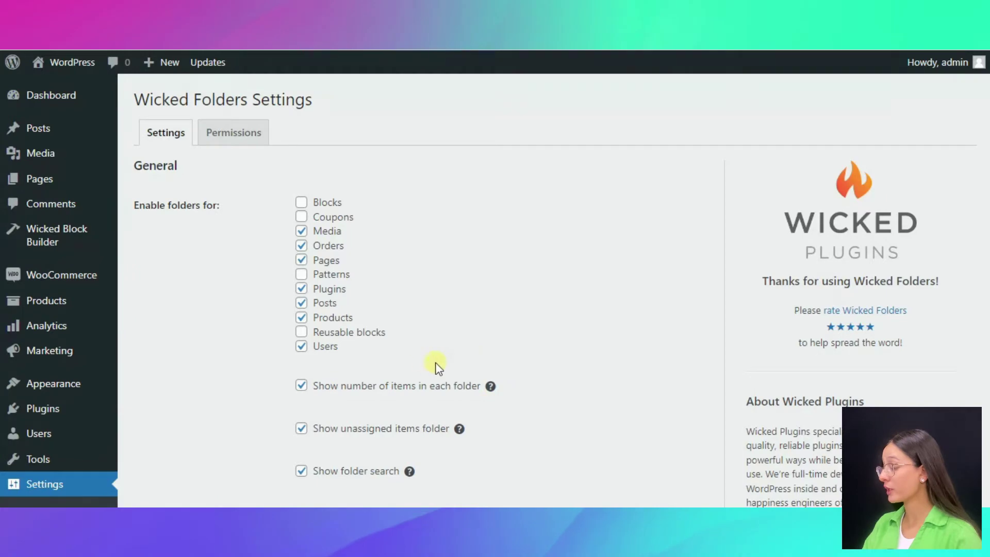
Step: Review the help notes for the folder display options and turn on showing the folder hierarchy in the folder column
{"action": "scroll", "coordinate": [361, 368], "scroll_direction": "down", "scroll_amount": 2}
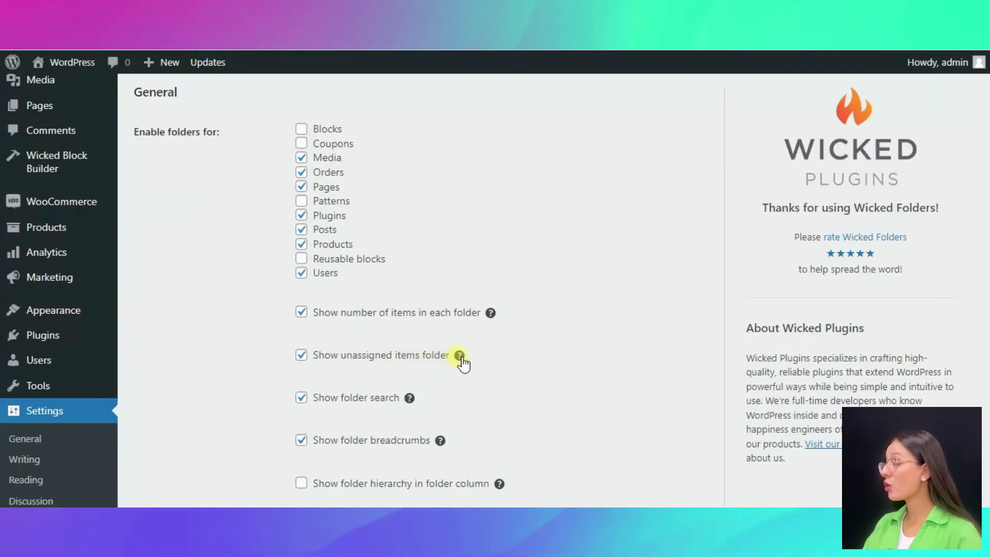
{"action": "mouse_move", "coordinate": [460, 356]}
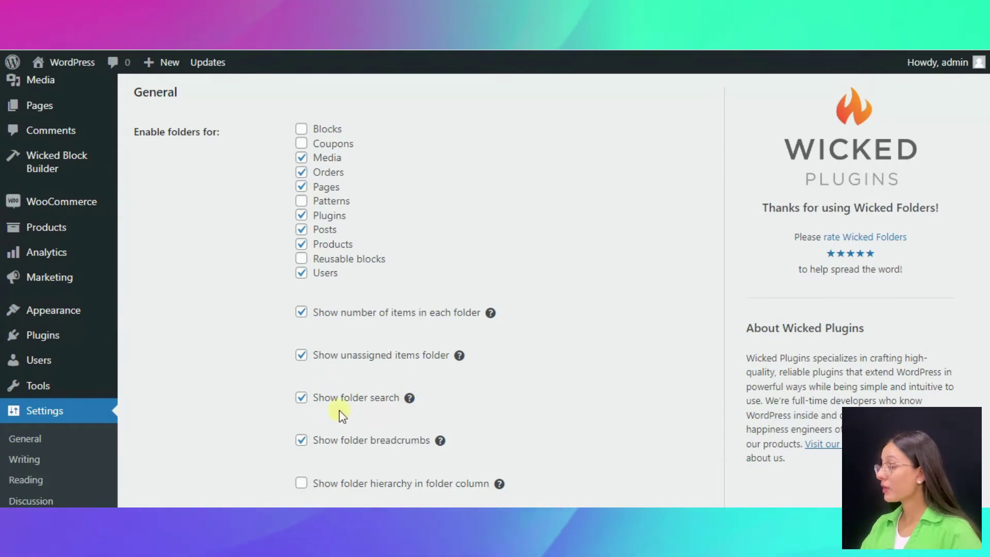
{"action": "mouse_move", "coordinate": [418, 404]}
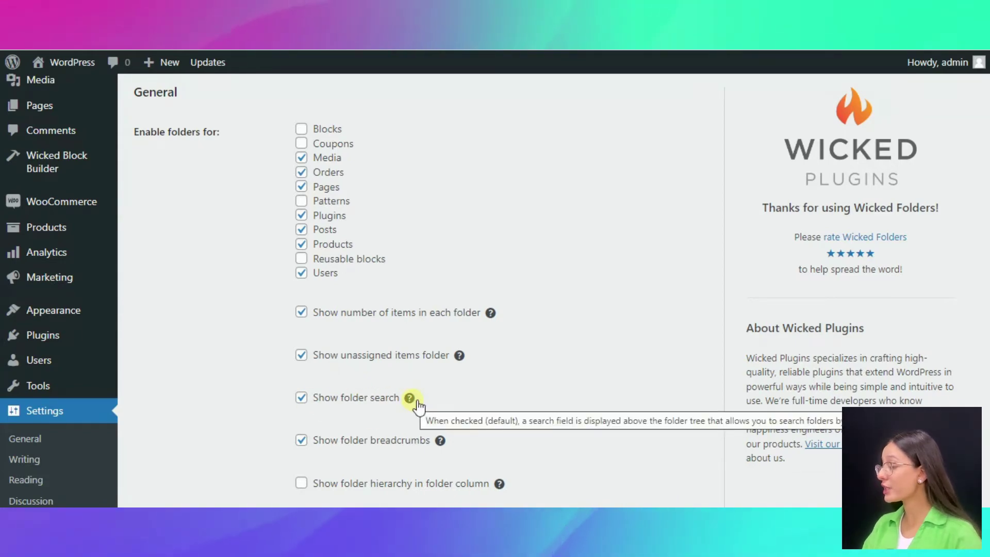
{"action": "scroll", "coordinate": [562, 342], "scroll_direction": "down", "scroll_amount": 3}
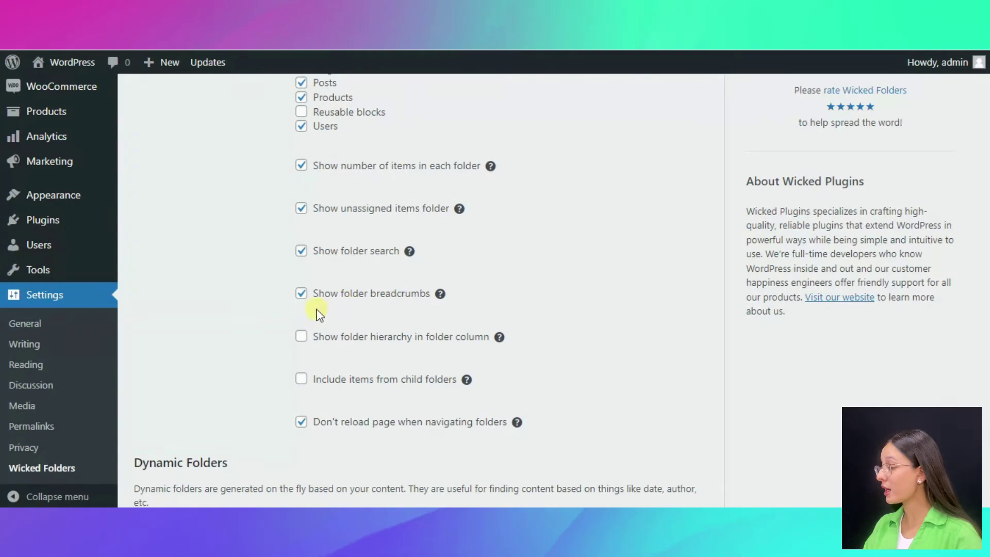
{"action": "mouse_move", "coordinate": [445, 301]}
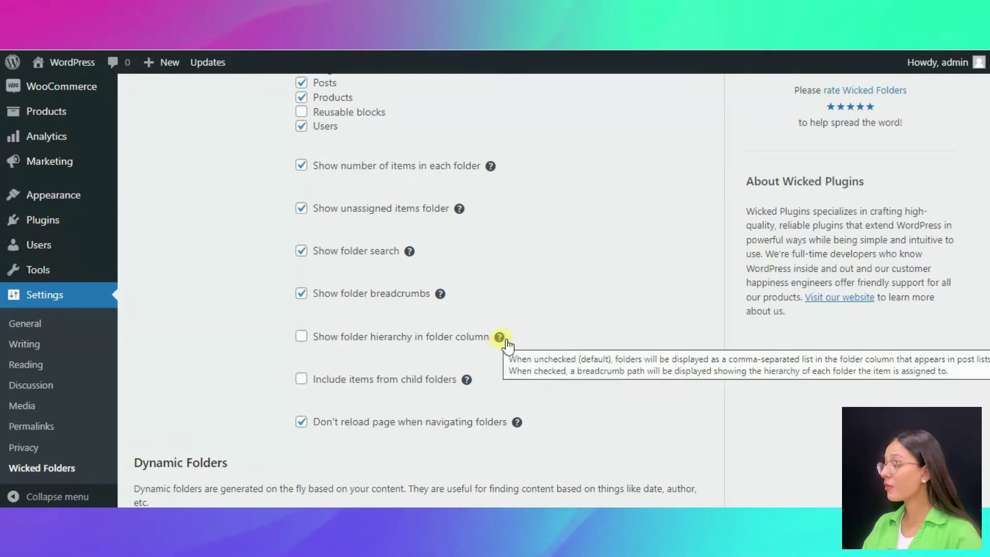
{"action": "left_click", "coordinate": [304, 337]}
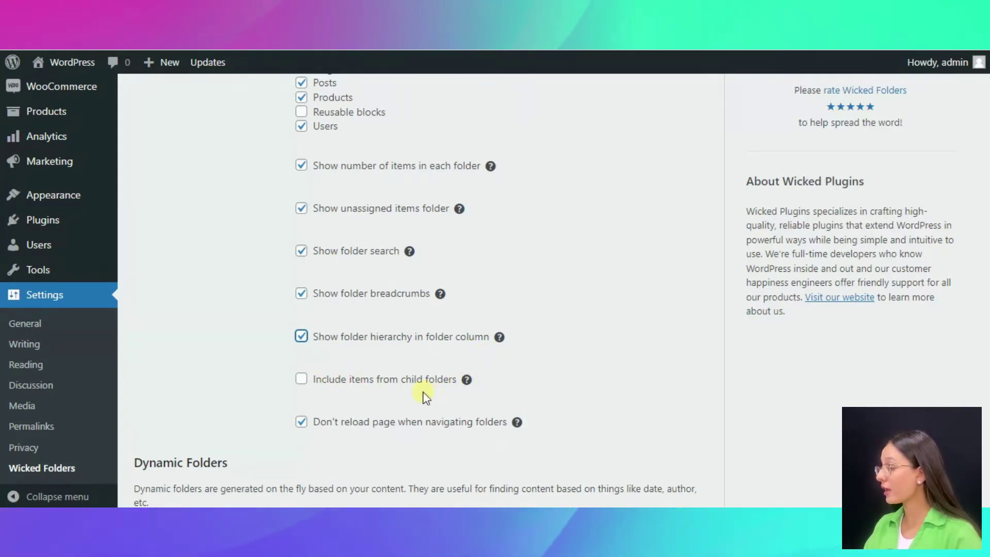
{"action": "mouse_move", "coordinate": [471, 382]}
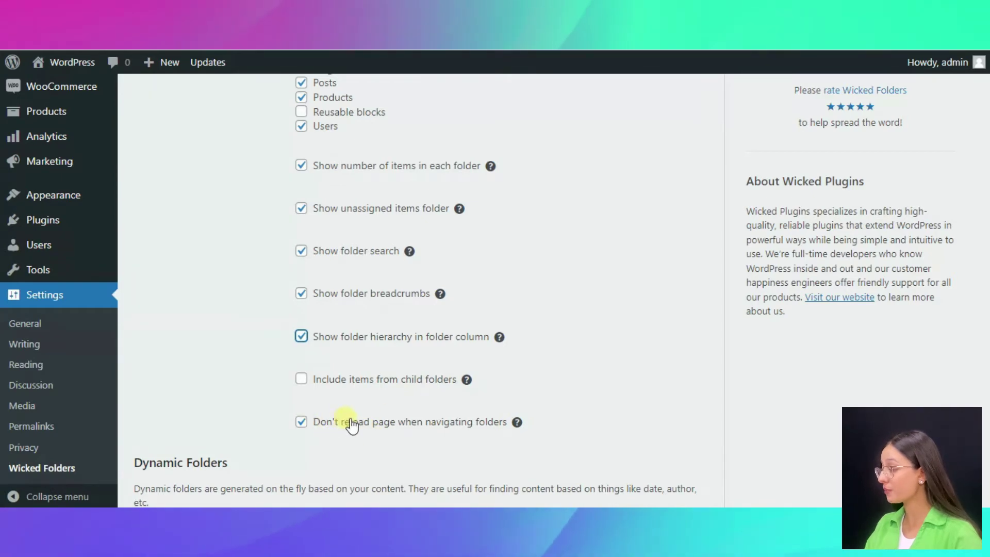
Step: Enable dynamic folders for Media, Orders, Posts, Products and Users
{"action": "scroll", "coordinate": [519, 387], "scroll_direction": "down", "scroll_amount": 6}
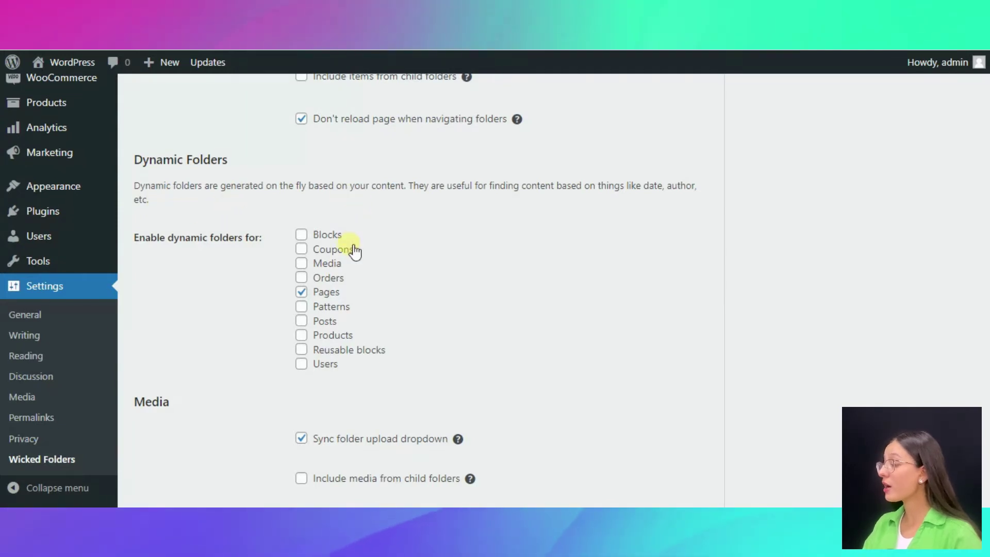
{"action": "left_click", "coordinate": [333, 263]}
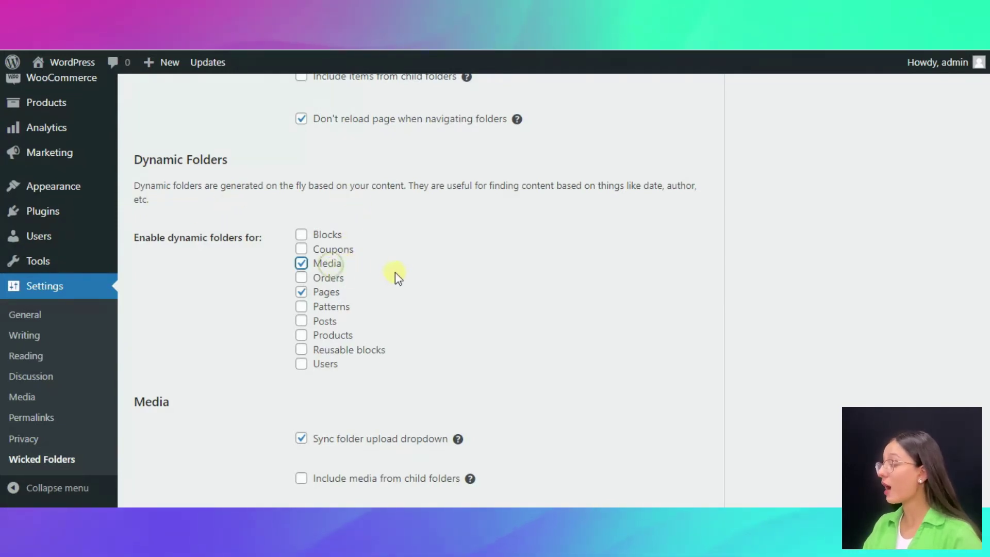
{"action": "left_click", "coordinate": [342, 281]}
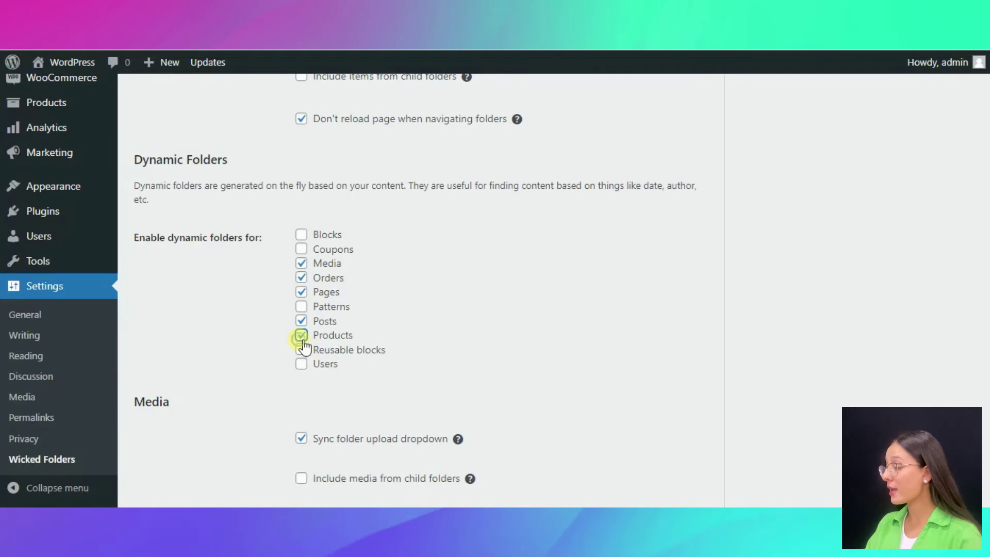
{"action": "left_click", "coordinate": [302, 364]}
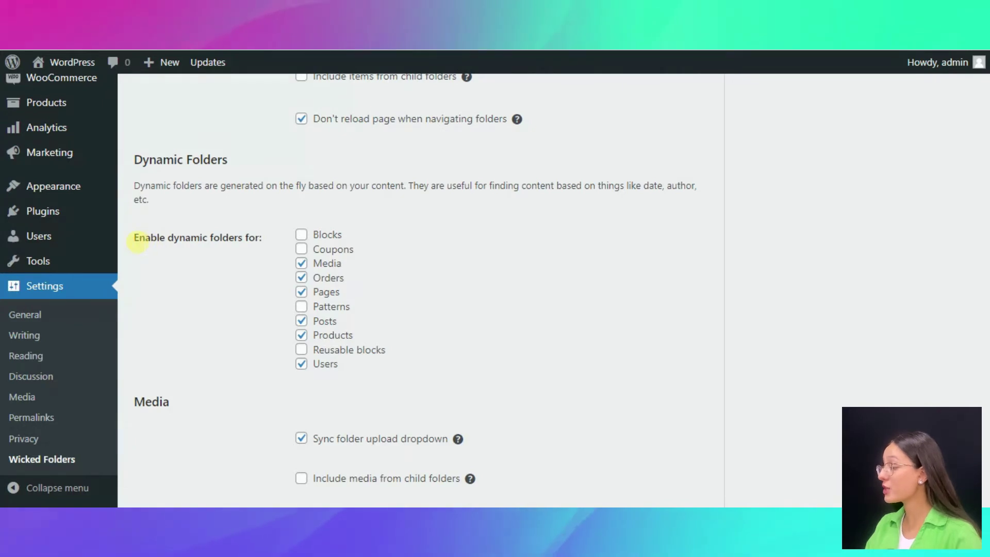
Step: Turn on including media from child folders and save the settings
{"action": "scroll", "coordinate": [229, 234], "scroll_direction": "down", "scroll_amount": 2}
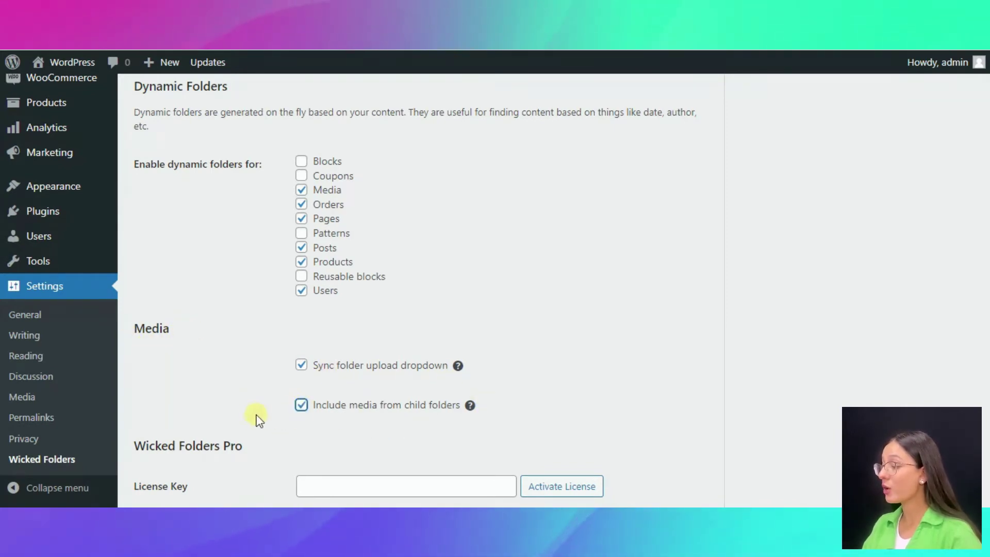
{"action": "scroll", "coordinate": [258, 421], "scroll_direction": "down", "scroll_amount": 2}
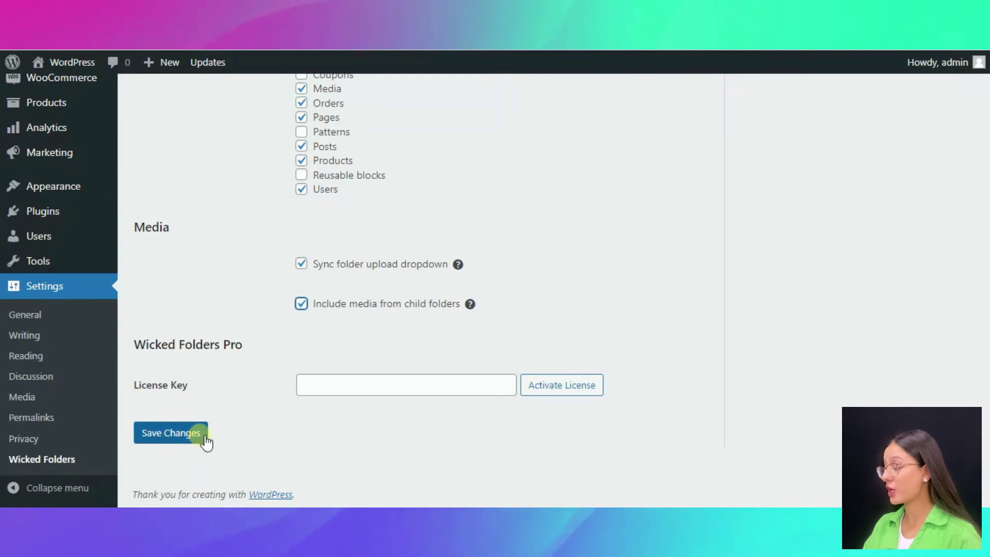
Step: Open the Wicked Folders permissions and look through the folder collection policy assignments
{"action": "left_click", "coordinate": [248, 129]}
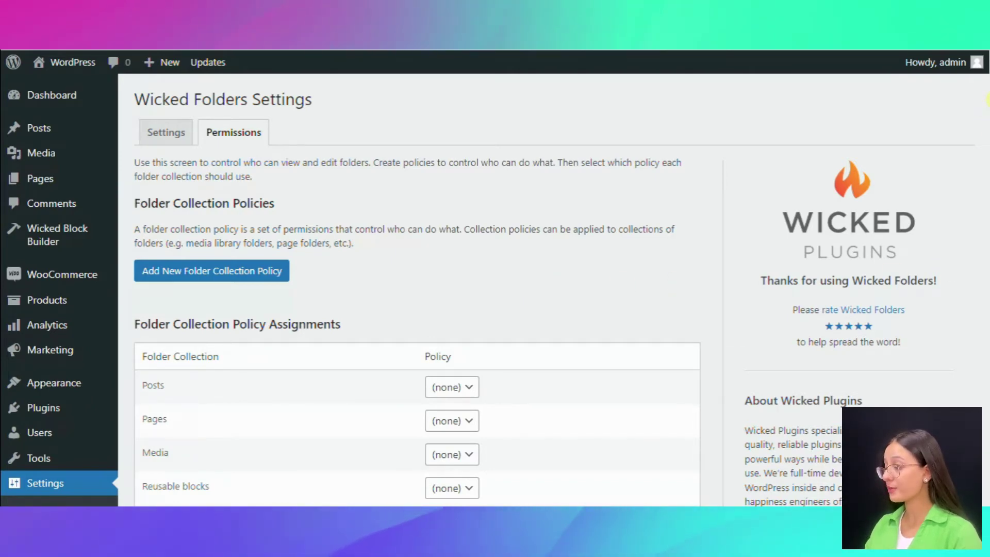
{"action": "scroll", "coordinate": [987, 99], "scroll_direction": "down", "scroll_amount": 3}
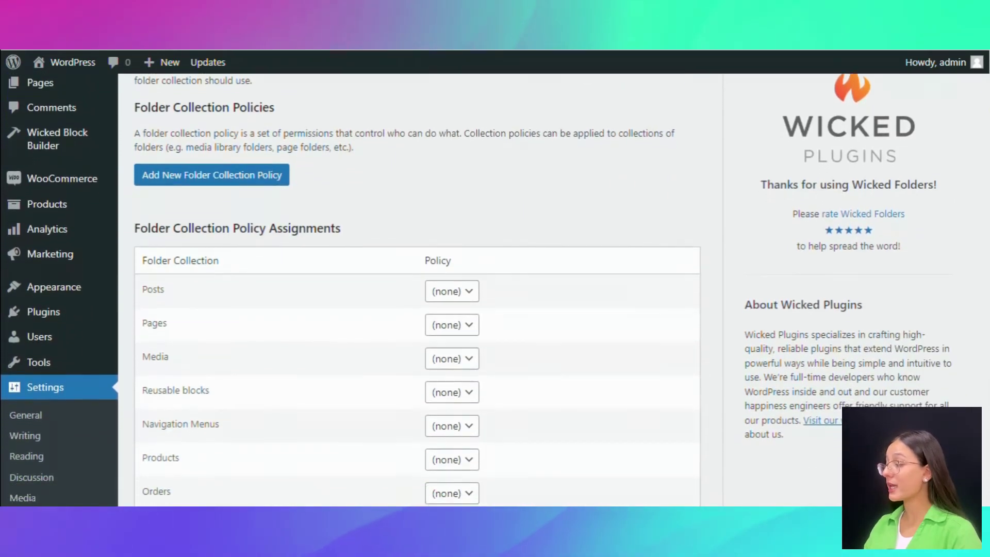
{"action": "scroll", "coordinate": [987, 100], "scroll_direction": "down", "scroll_amount": 4}
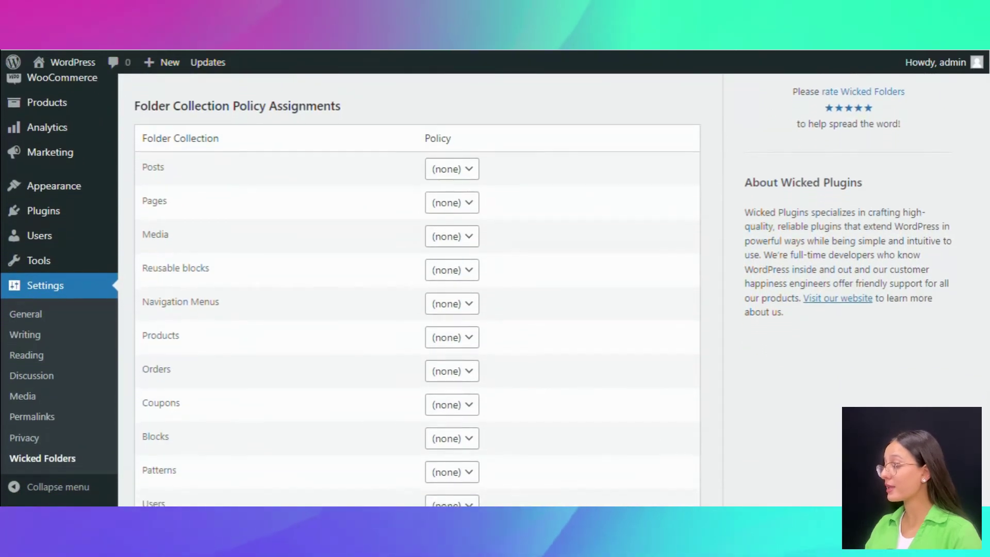
{"action": "scroll", "coordinate": [988, 99], "scroll_direction": "down", "scroll_amount": 4}
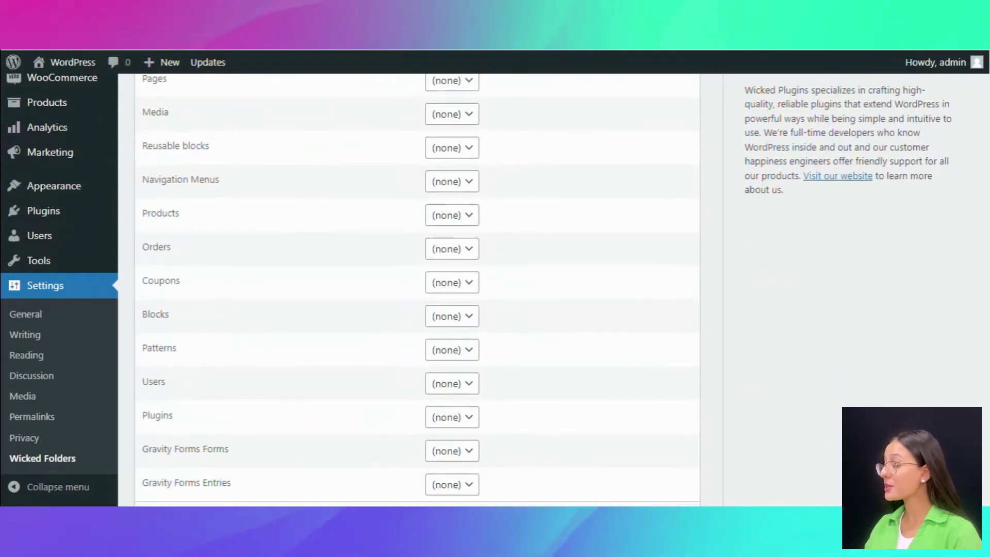
{"action": "scroll", "coordinate": [988, 207], "scroll_direction": "down", "scroll_amount": 3}
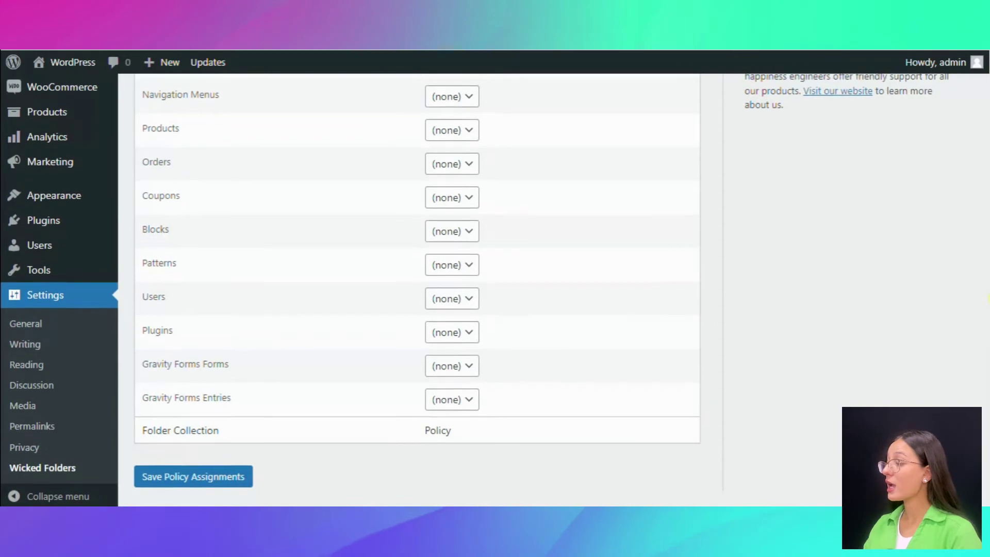
{"action": "scroll", "coordinate": [988, 298], "scroll_direction": "up", "scroll_amount": 5}
{"action": "left_click_drag", "start_coordinate": [989, 238], "coordinate": [973, 101]}
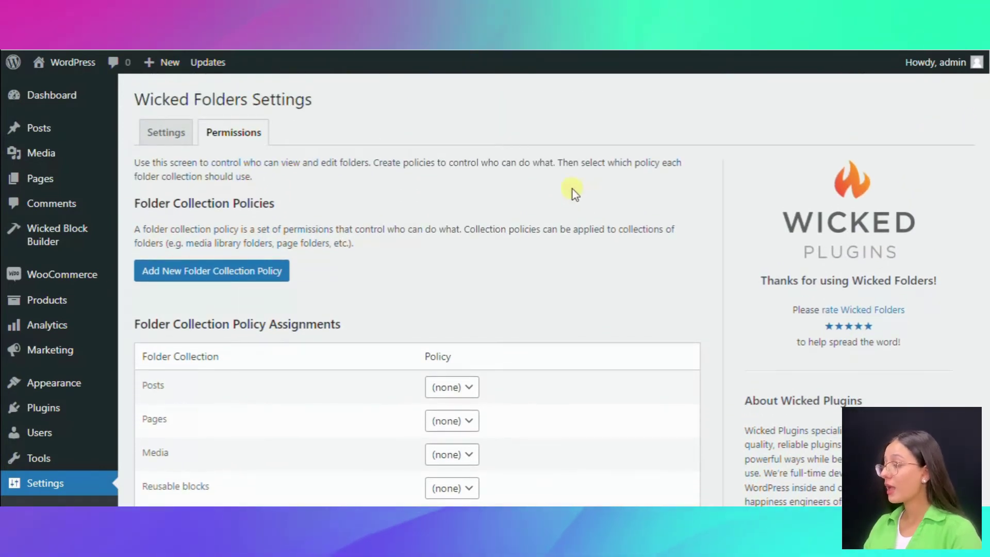
Step: Check which policies can be assigned to the Posts, Pages and Media folder collections
{"action": "scroll", "coordinate": [580, 263], "scroll_direction": "down", "scroll_amount": 4}
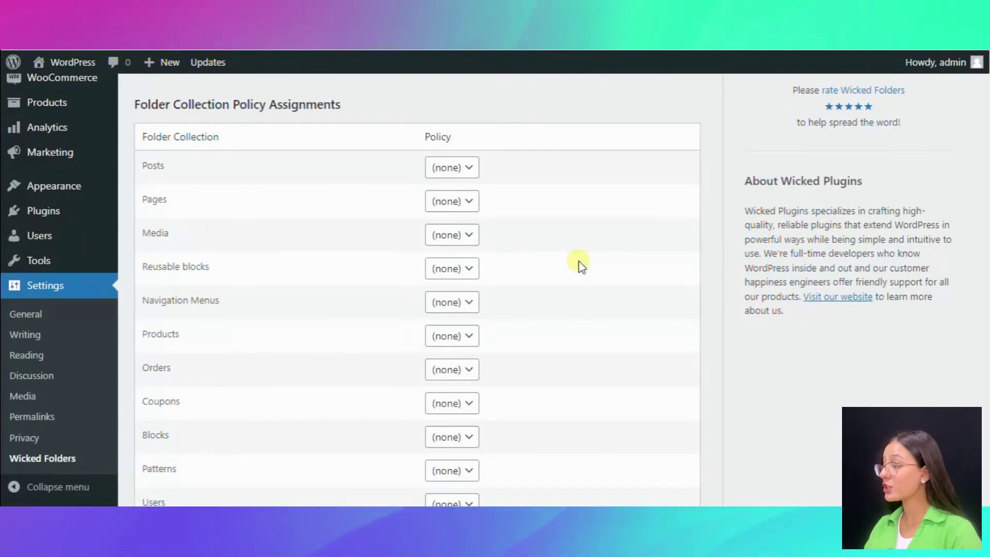
{"action": "left_click", "coordinate": [435, 167]}
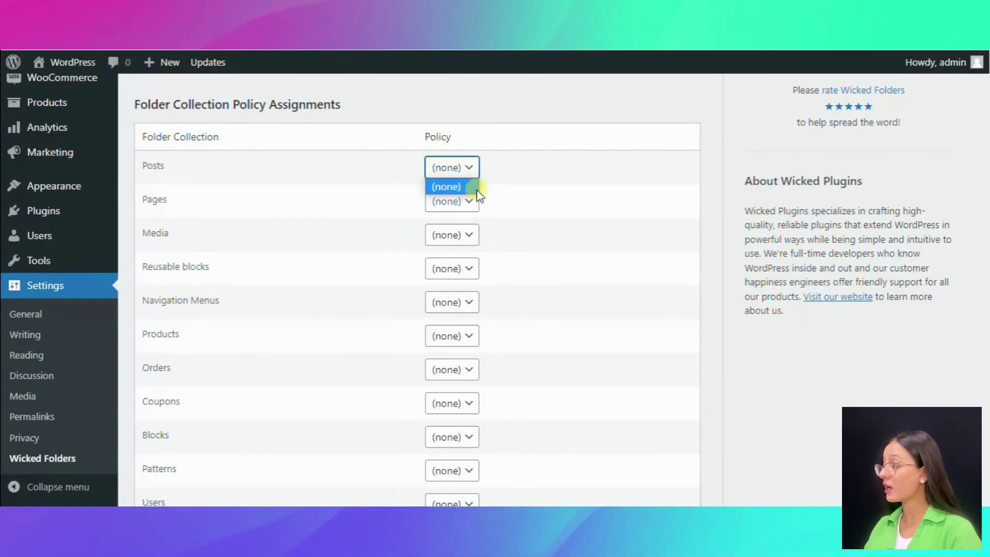
{"action": "left_click", "coordinate": [461, 202]}
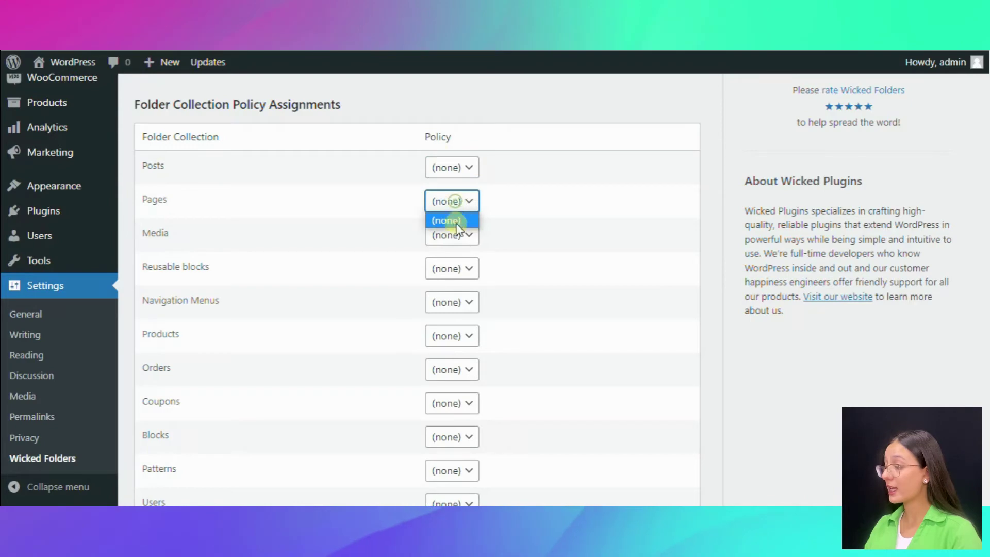
{"action": "left_click", "coordinate": [459, 235]}
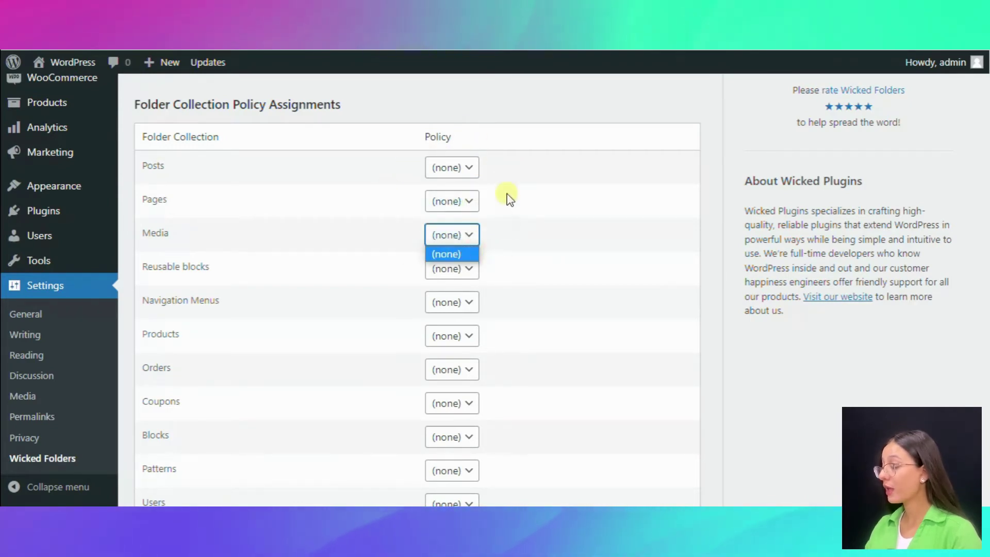
{"action": "left_click", "coordinate": [898, 376]}
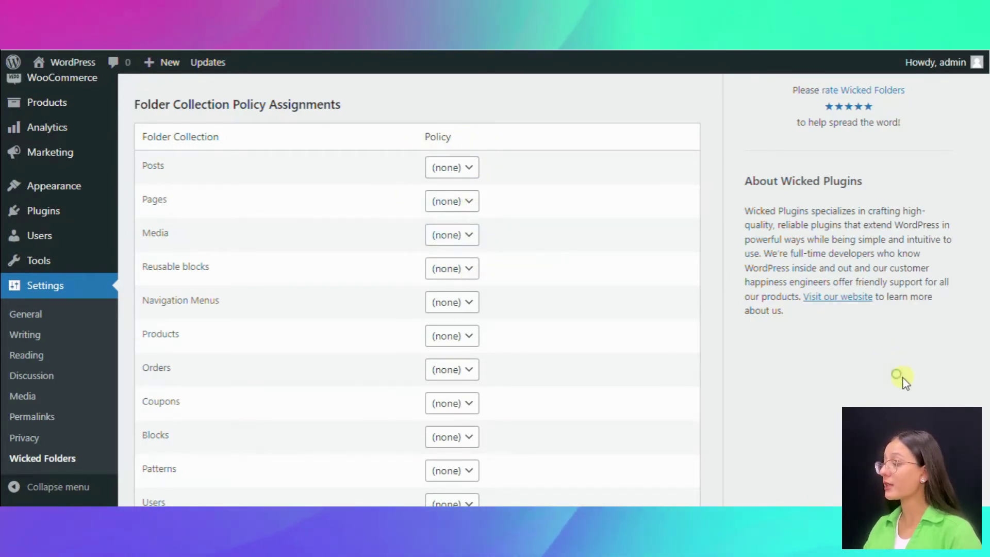
Step: Start a new folder collection policy titled "Admin" and bring up its list of role permissions
{"action": "scroll", "coordinate": [413, 258], "scroll_direction": "up", "scroll_amount": 4}
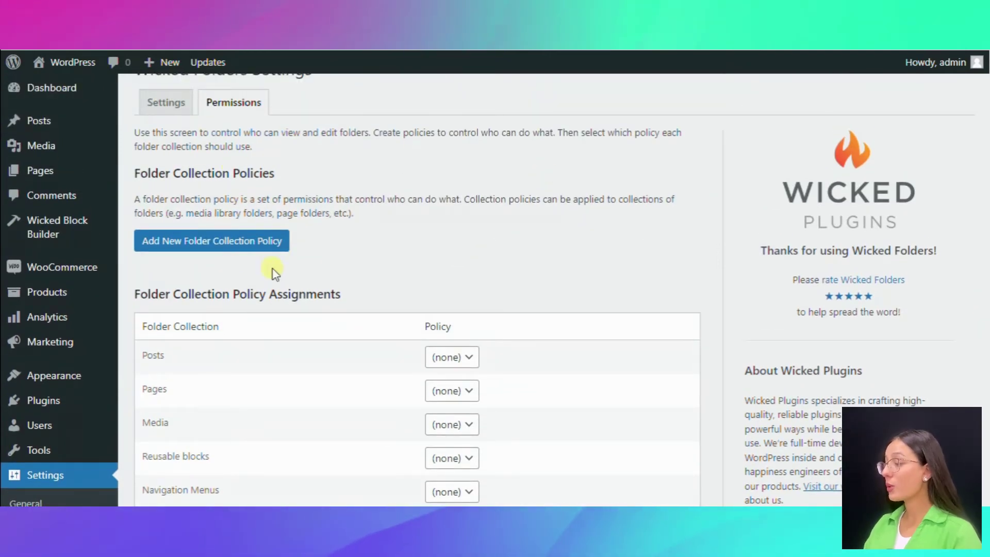
{"action": "left_click", "coordinate": [265, 240]}
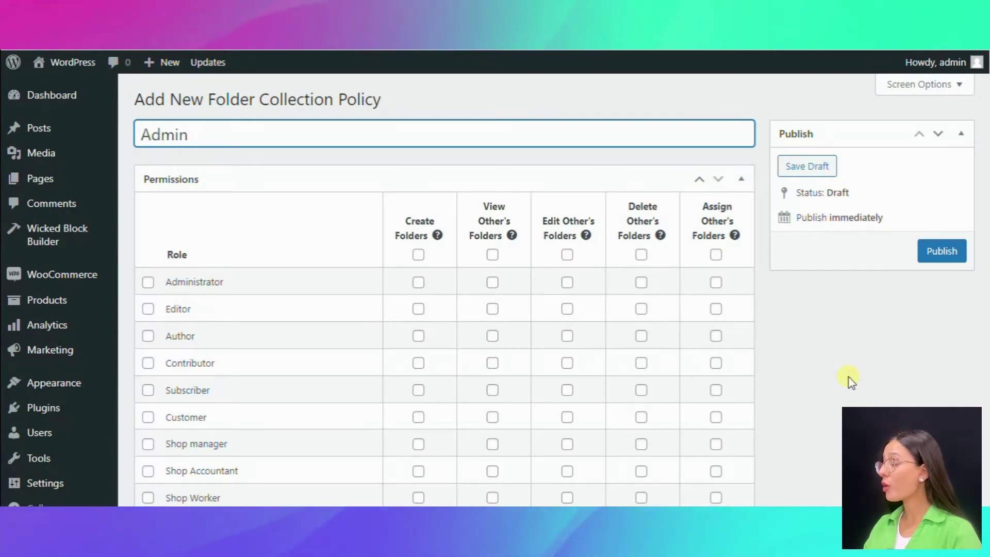
{"action": "left_click", "coordinate": [627, 101]}
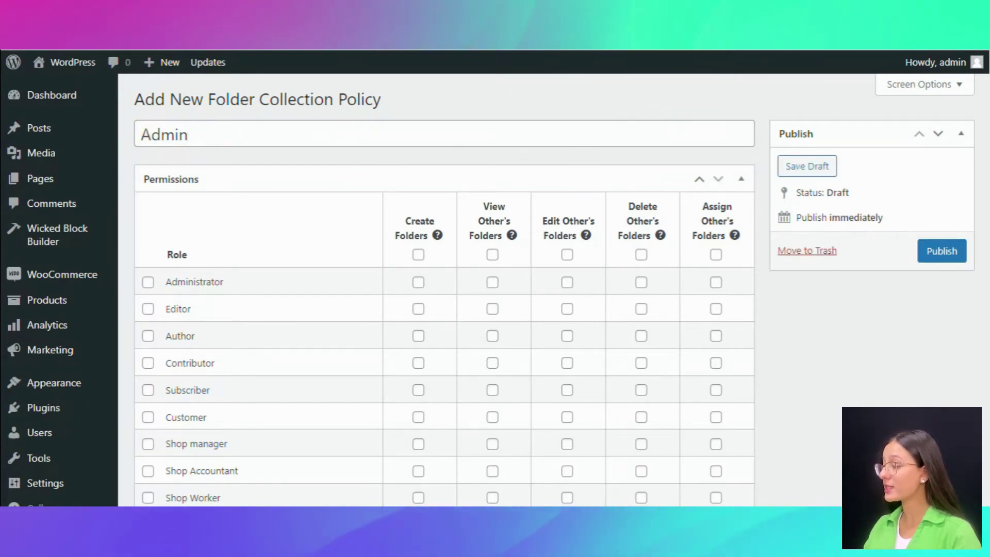
{"action": "scroll", "coordinate": [811, 148], "scroll_direction": "down", "scroll_amount": 3}
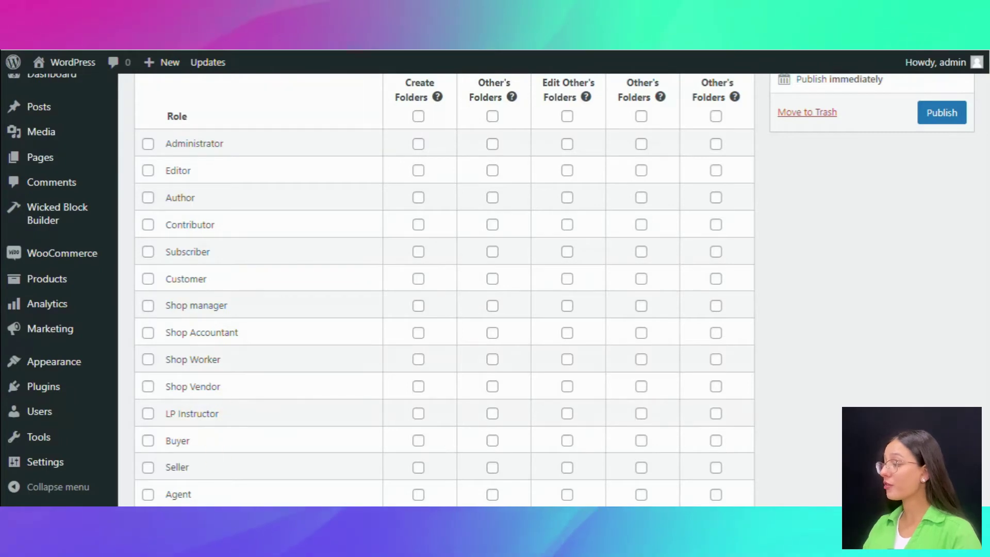
Step: Grant the Administrator role all five permissions: create folders, and view, edit, delete and assign others' folders
{"action": "scroll", "coordinate": [444, 289], "scroll_direction": "down", "scroll_amount": 6}
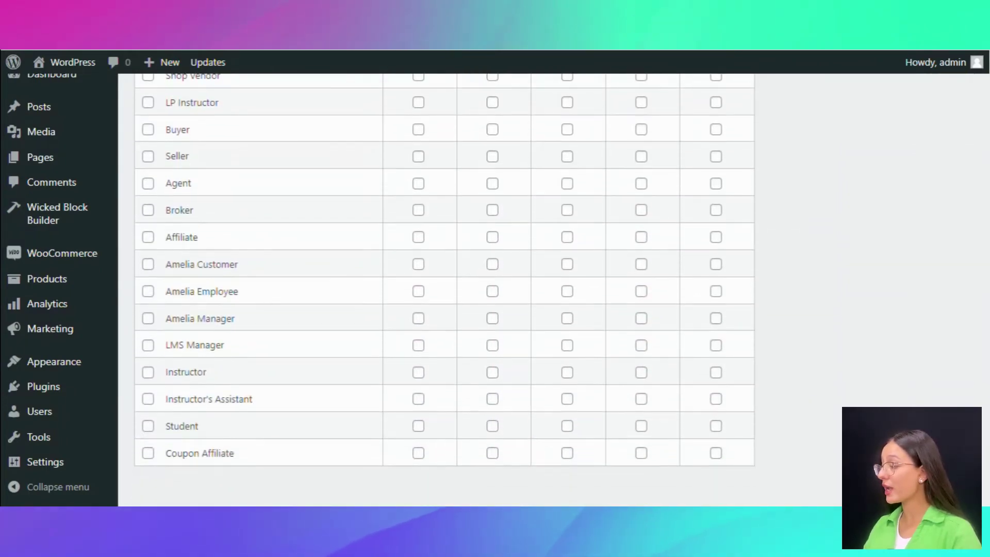
{"action": "scroll", "coordinate": [444, 289], "scroll_direction": "up", "scroll_amount": 5}
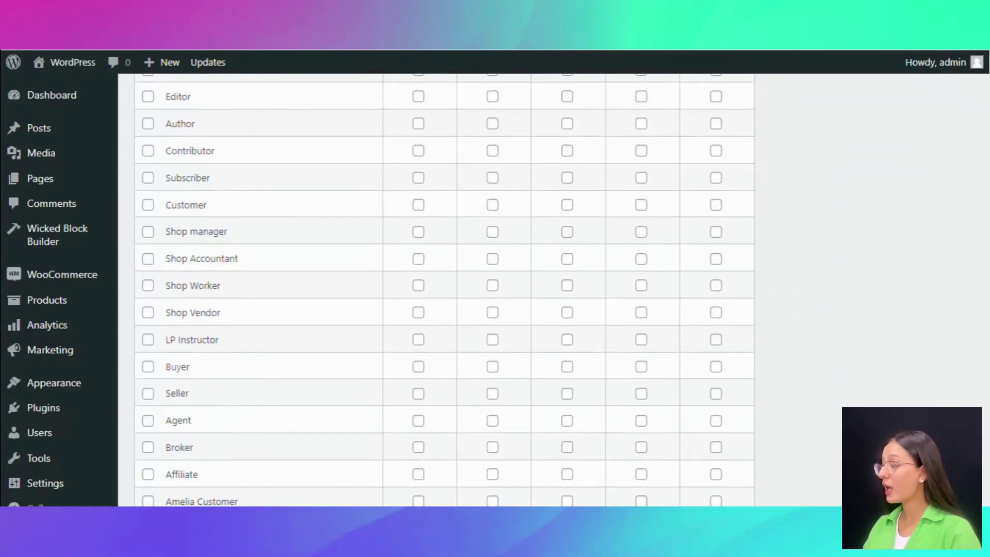
{"action": "scroll", "coordinate": [445, 289], "scroll_direction": "up", "scroll_amount": 4}
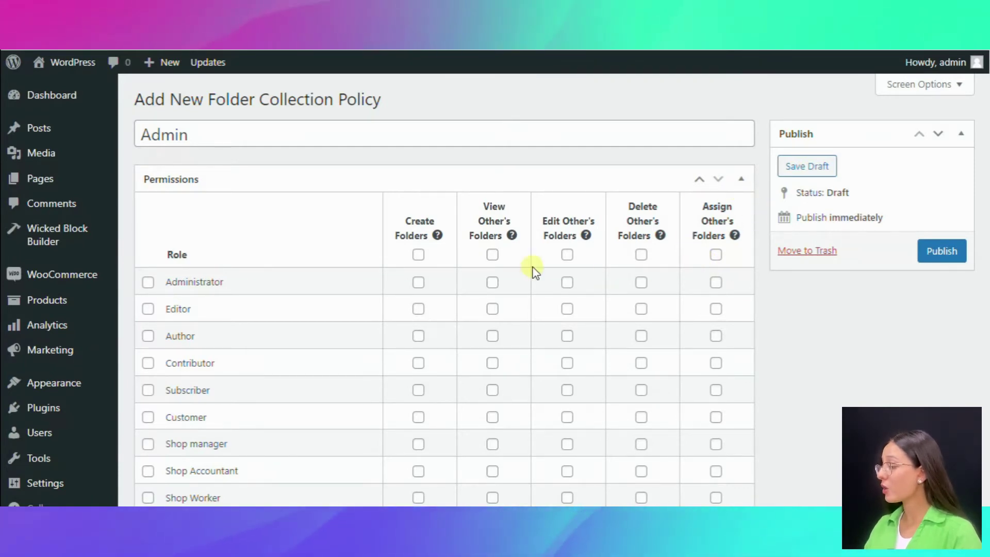
{"action": "mouse_move", "coordinate": [512, 237]}
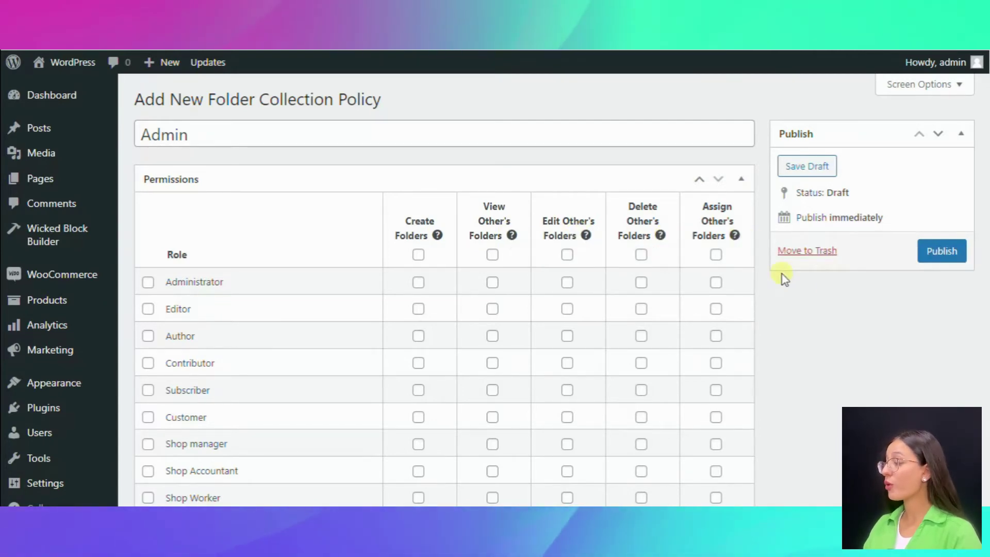
{"action": "scroll", "coordinate": [983, 222], "scroll_direction": "down", "scroll_amount": 2}
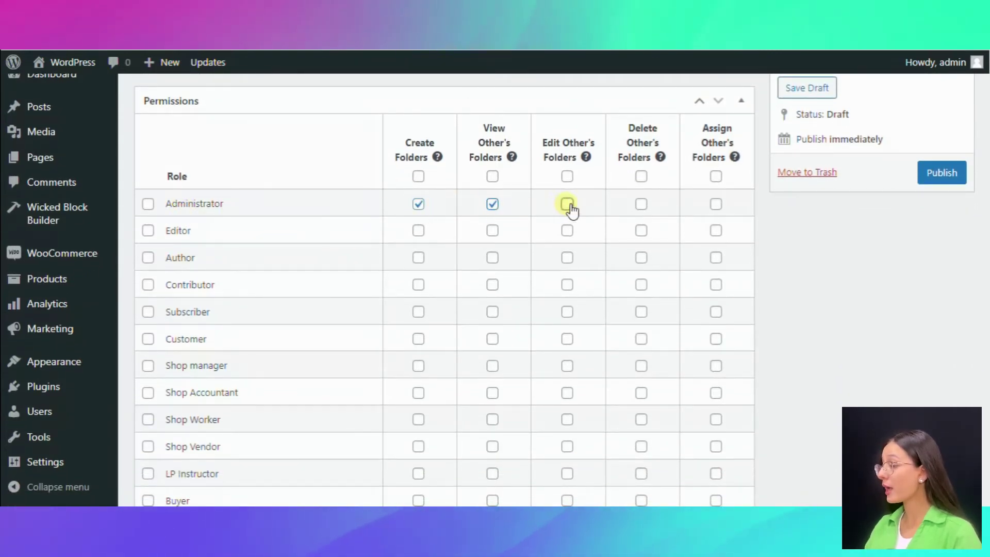
{"action": "left_click", "coordinate": [643, 206]}
{"action": "left_click", "coordinate": [713, 206]}
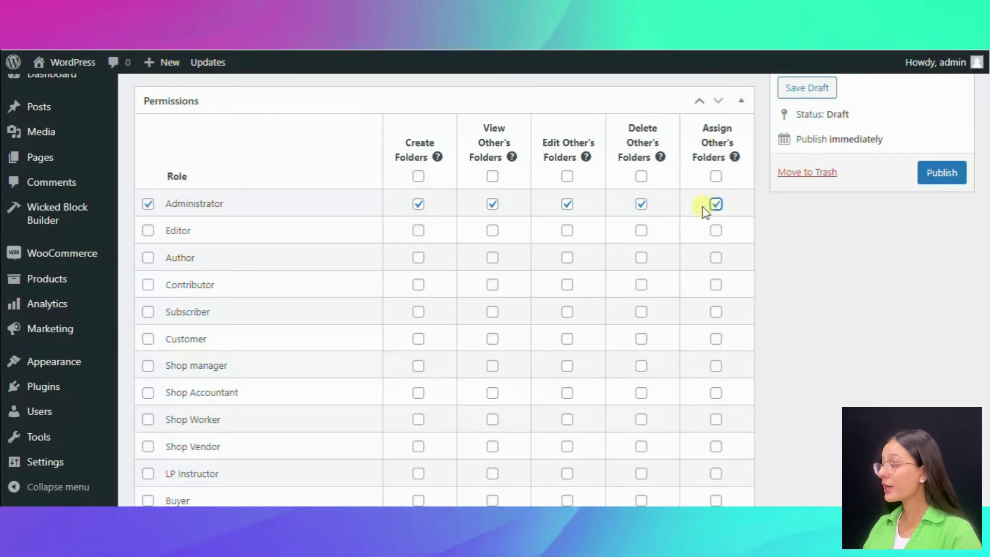
{"action": "left_click", "coordinate": [149, 205]}
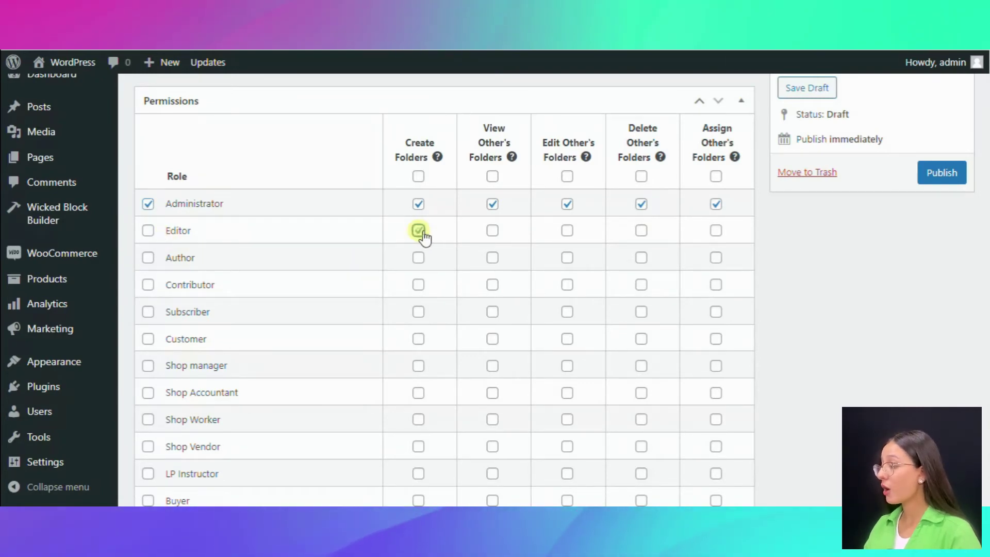
Step: Allow Editors to create folders and view and edit others' folders, and allow Authors only to create folders
{"action": "left_click", "coordinate": [501, 236]}
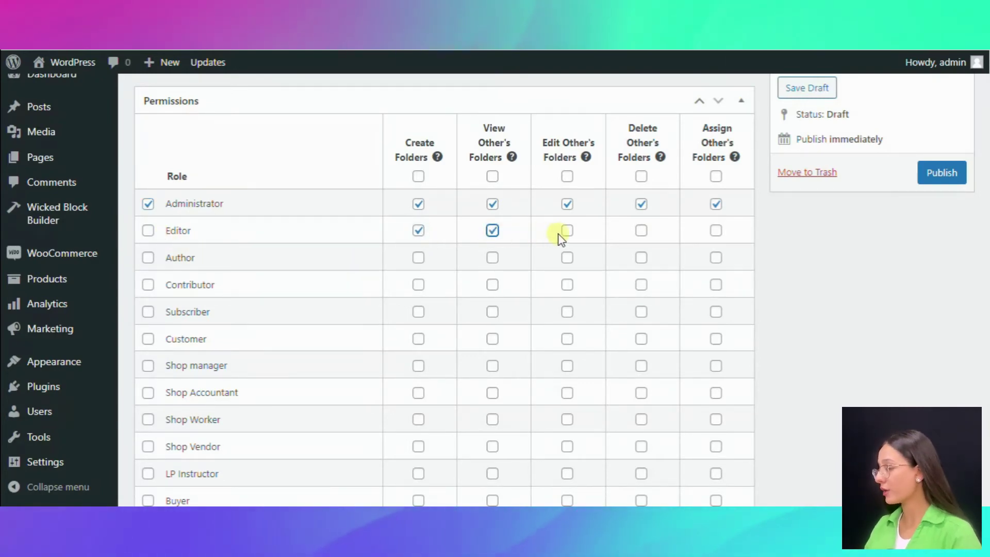
{"action": "left_click", "coordinate": [645, 233]}
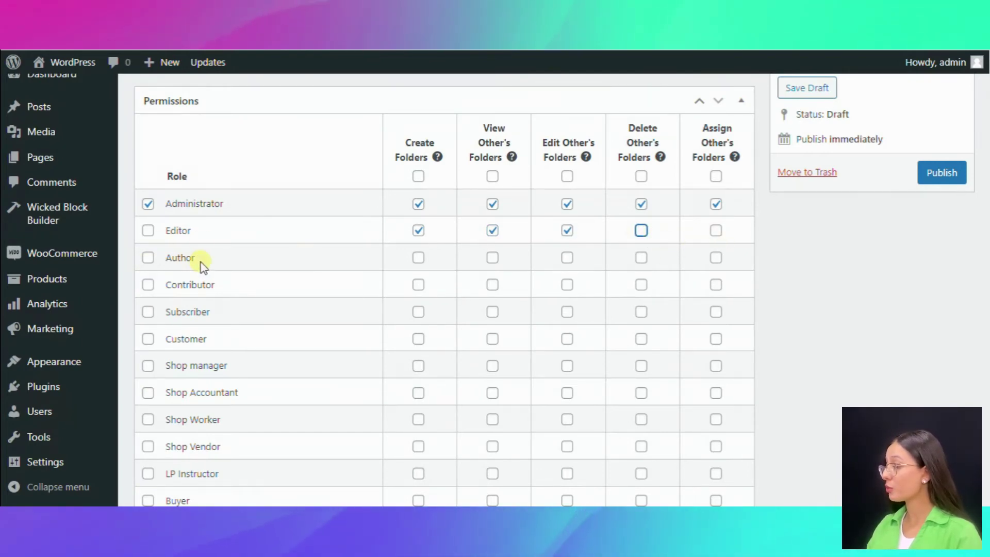
{"action": "left_click", "coordinate": [419, 259]}
Step: Check the remaining roles in the permissions list and publish the Admin folder collection policy
{"action": "scroll", "coordinate": [908, 287], "scroll_direction": "down", "scroll_amount": 2}
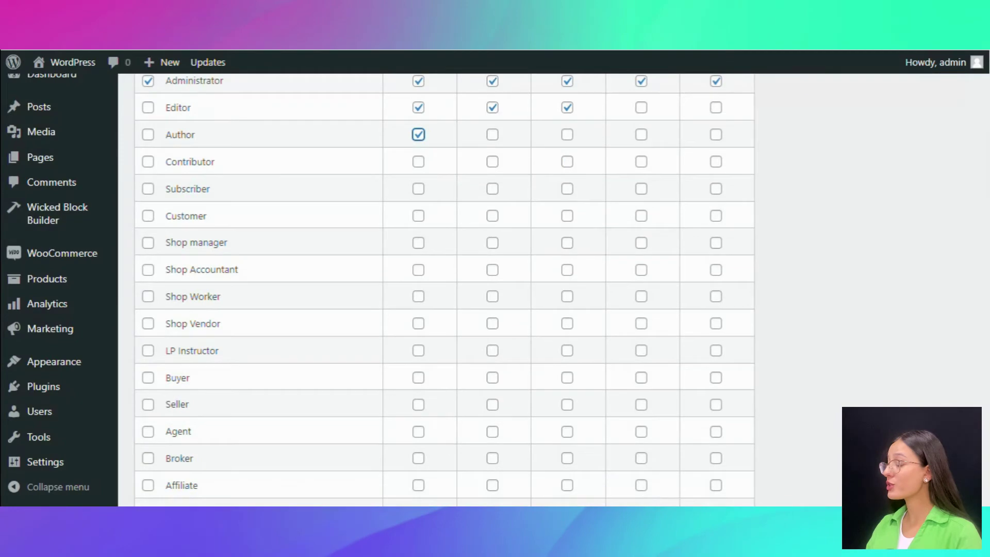
{"action": "scroll", "coordinate": [980, 248], "scroll_direction": "down", "scroll_amount": 5}
{"action": "scroll", "coordinate": [983, 243], "scroll_direction": "up", "scroll_amount": 8}
{"action": "left_click", "coordinate": [948, 251]}
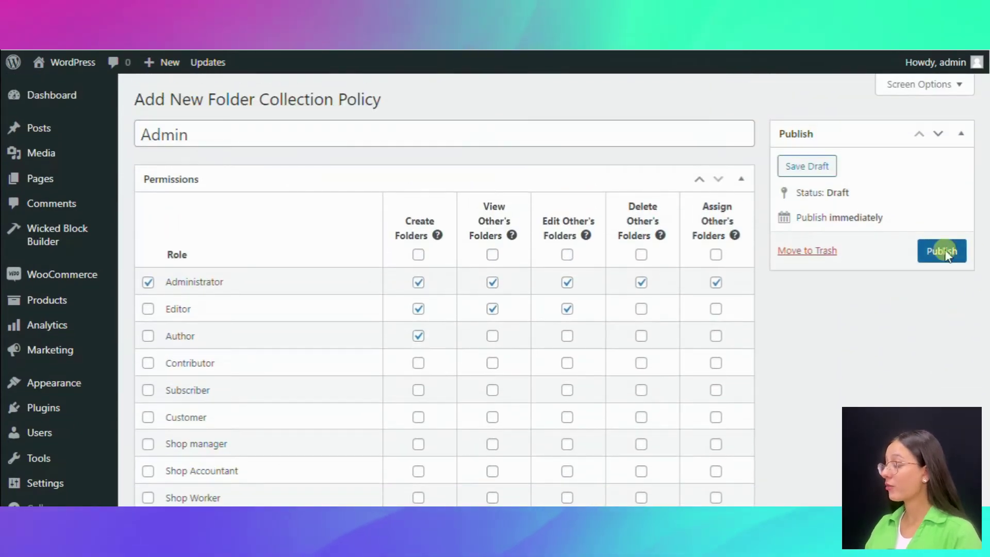
Step: Assign the Admin policy to the Posts, Pages and Media folder collections
{"action": "scroll", "coordinate": [155, 152], "scroll_direction": "down", "scroll_amount": 6}
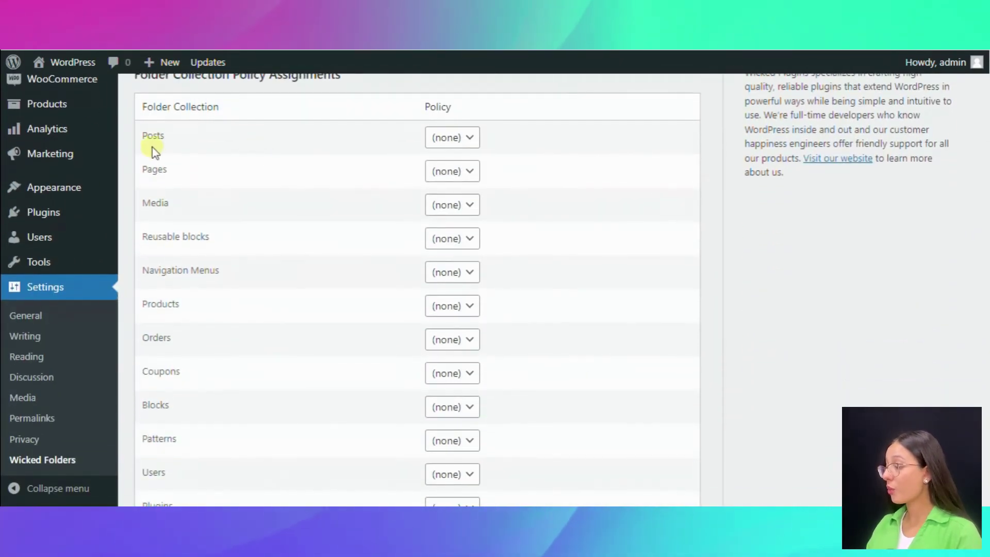
{"action": "left_click", "coordinate": [449, 137]}
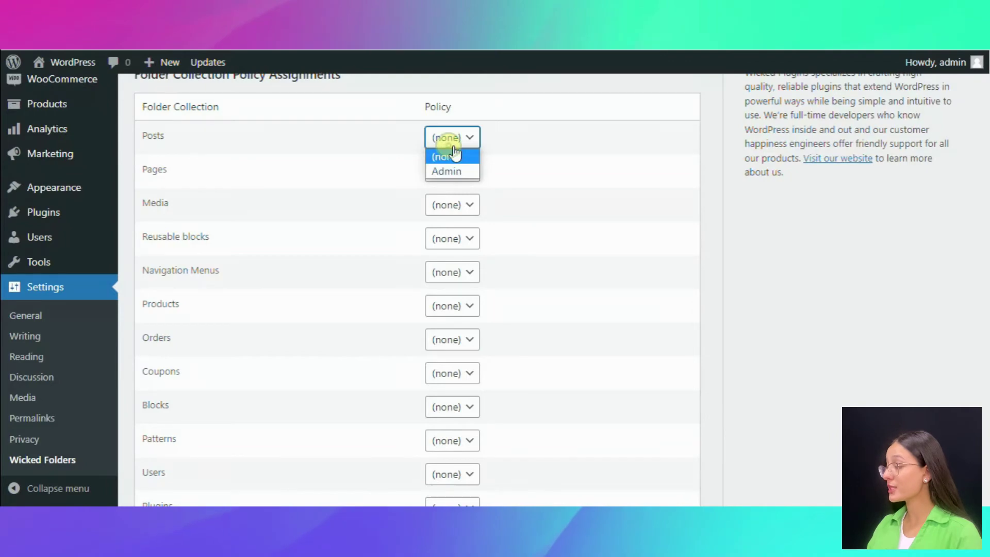
{"action": "left_click", "coordinate": [457, 173]}
{"action": "left_click", "coordinate": [466, 173]}
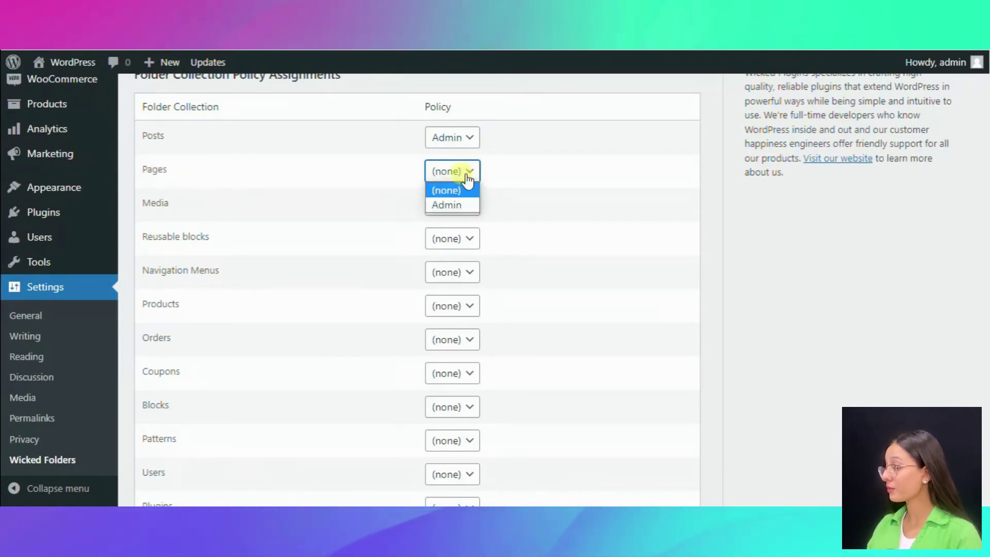
{"action": "left_click", "coordinate": [471, 207]}
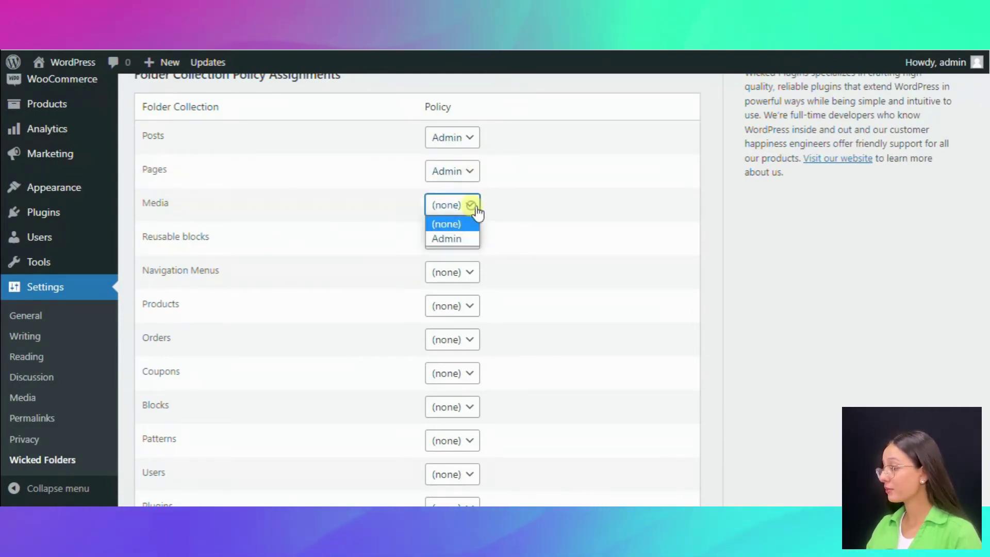
{"action": "left_click", "coordinate": [436, 241]}
Step: Assign the Admin policy to the Products, Orders and Plugins folder collections
{"action": "left_click", "coordinate": [455, 308]}
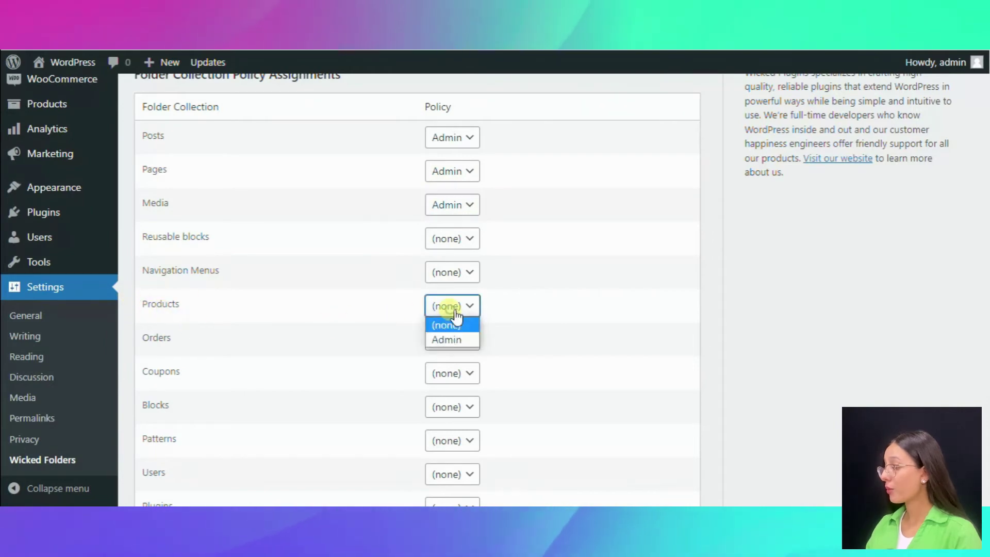
{"action": "left_click", "coordinate": [470, 342]}
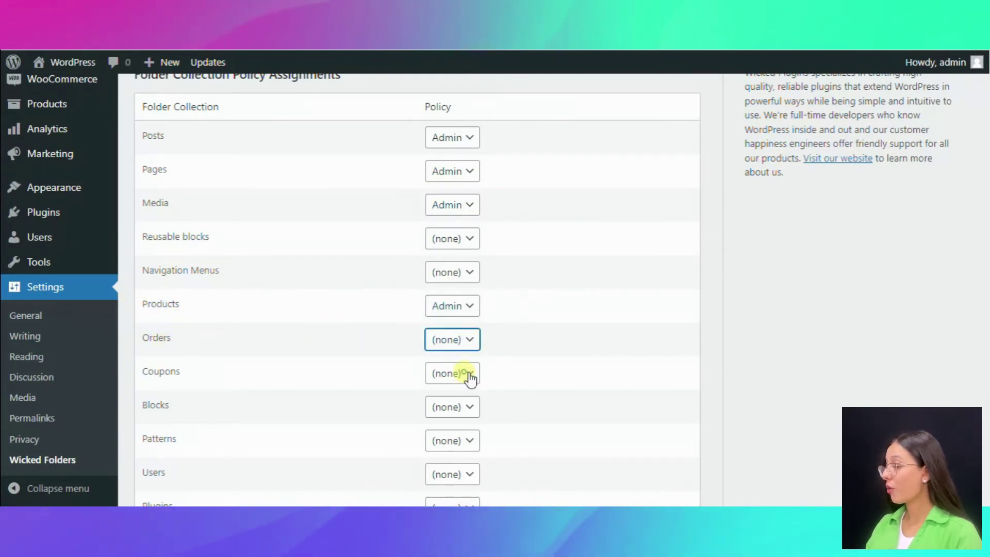
{"action": "left_click", "coordinate": [468, 375]}
{"action": "scroll", "coordinate": [310, 361], "scroll_direction": "down", "scroll_amount": 3}
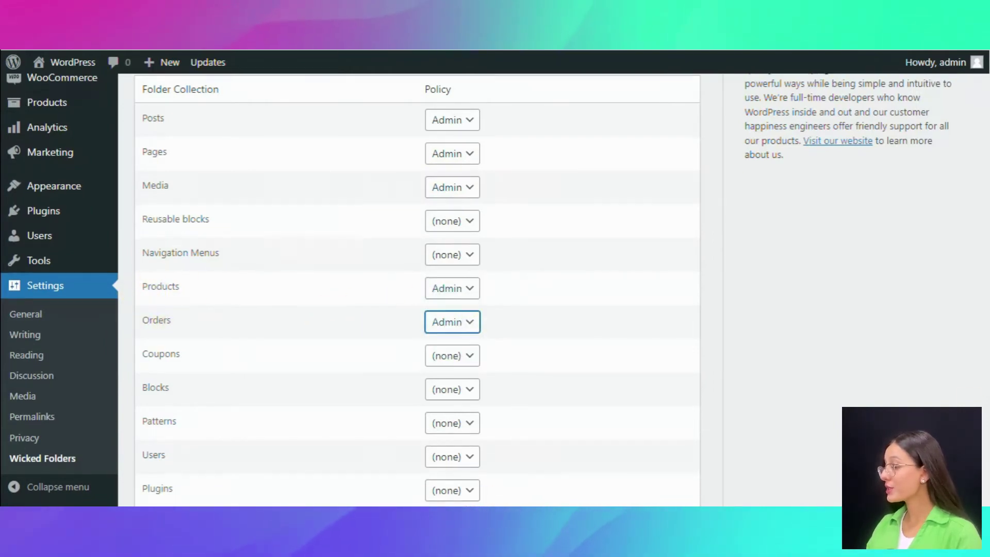
{"action": "left_click", "coordinate": [468, 361]}
{"action": "left_click", "coordinate": [464, 388]}
Step: Review the policy assignments and save them
{"action": "scroll", "coordinate": [603, 428], "scroll_direction": "up", "scroll_amount": 10}
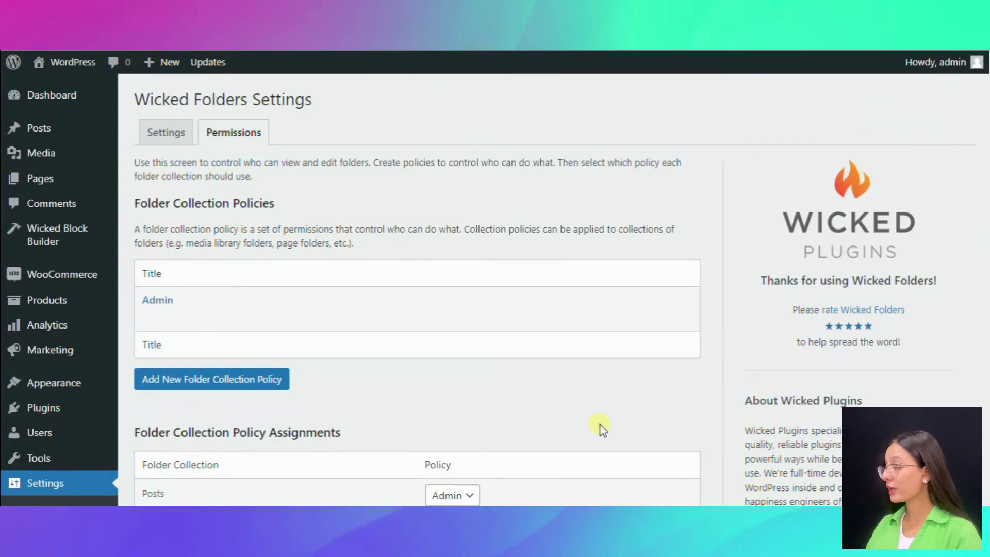
{"action": "scroll", "coordinate": [603, 428], "scroll_direction": "down", "scroll_amount": 10}
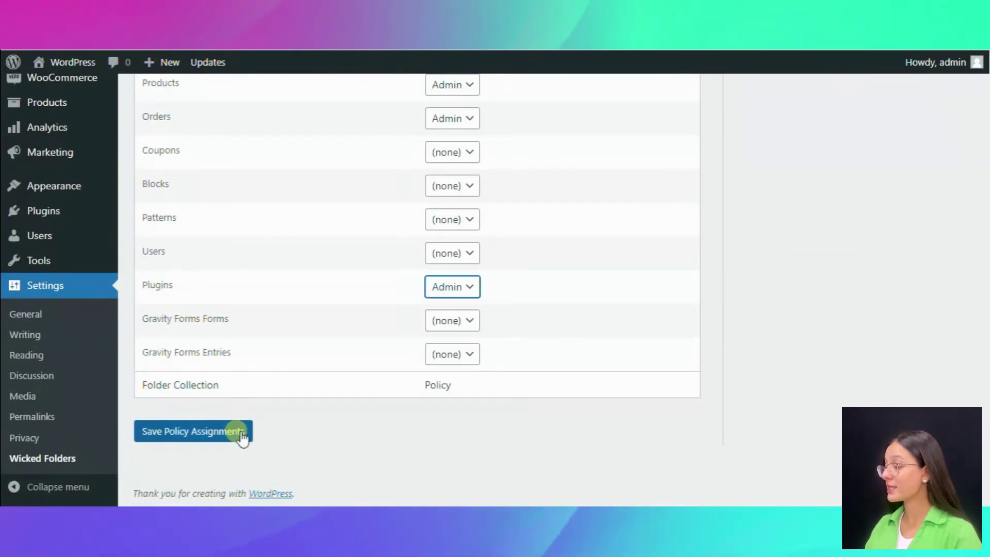
{"action": "left_click", "coordinate": [242, 437]}
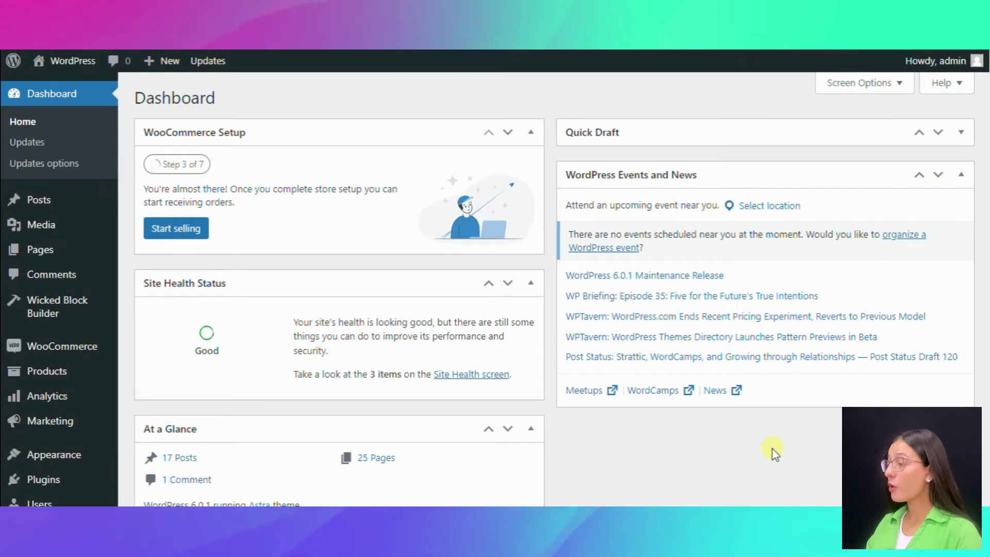
Step: Open the list of all posts and dismiss the hint about toggling the folders pane
{"action": "mouse_move", "coordinate": [13, 200]}
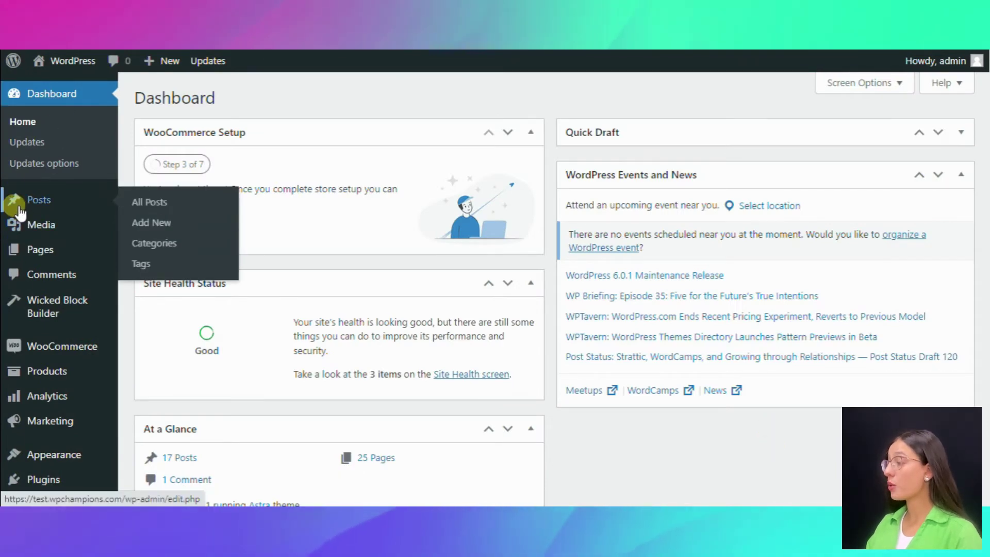
{"action": "left_click", "coordinate": [55, 206]}
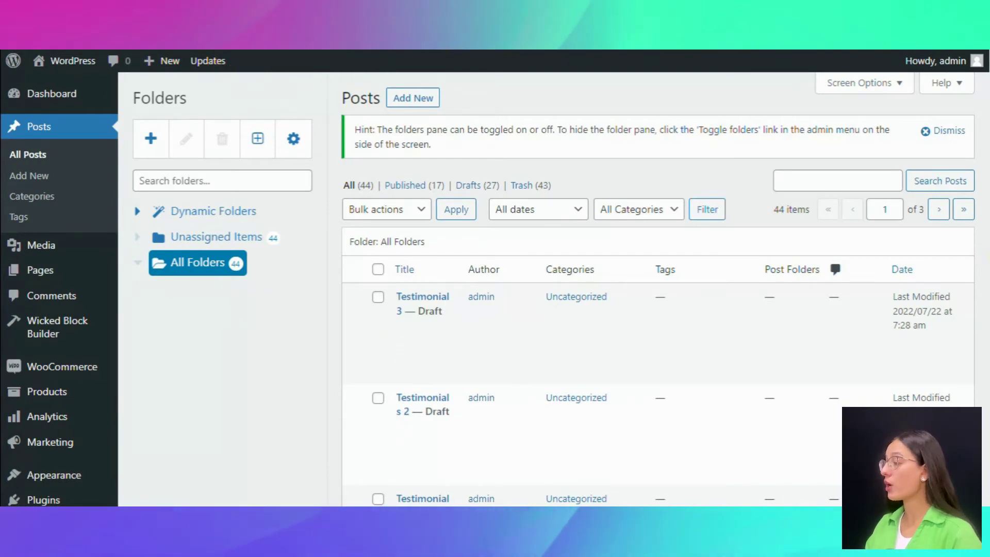
{"action": "scroll", "coordinate": [659, 288], "scroll_direction": "down", "scroll_amount": 15}
{"action": "left_click_drag", "start_coordinate": [989, 277], "coordinate": [989, 80]}
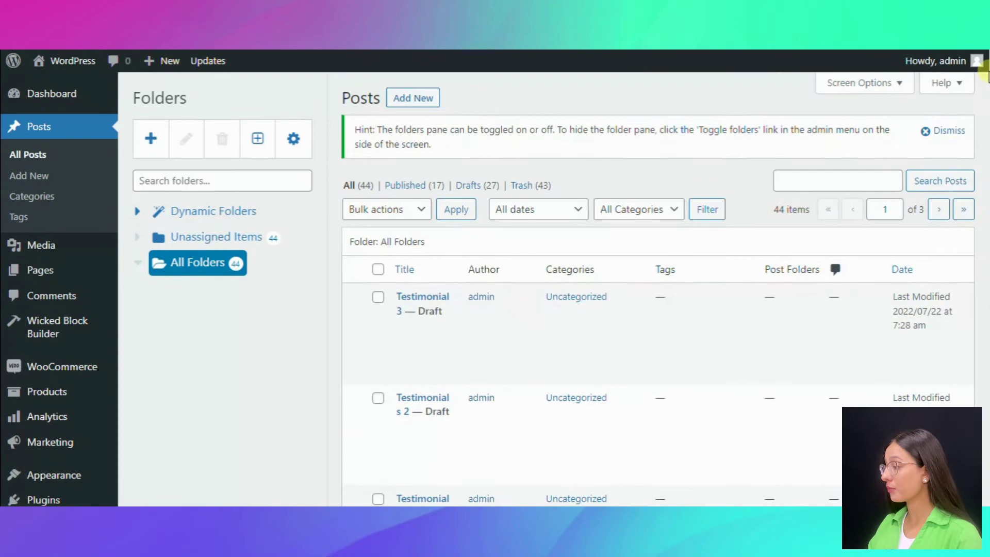
{"action": "left_click", "coordinate": [925, 130]}
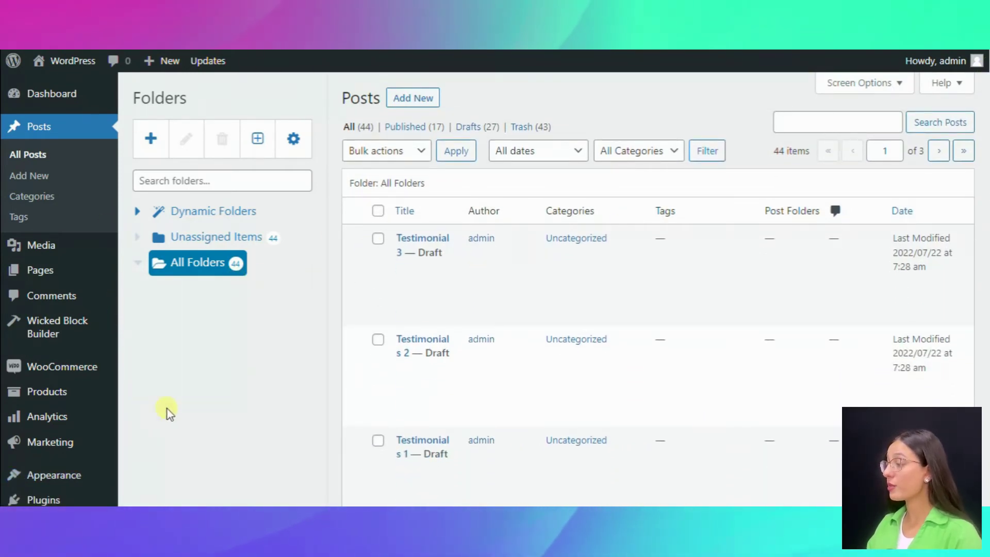
Step: Hide the folders pane beside the posts list and show it again
{"action": "scroll", "coordinate": [118, 446], "scroll_direction": "down", "scroll_amount": 3}
{"action": "left_click", "coordinate": [83, 464]}
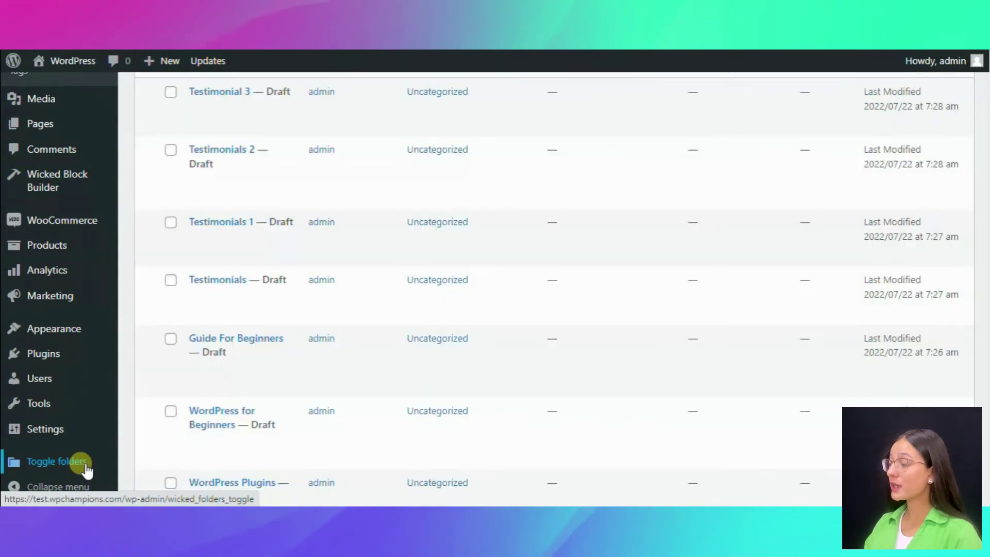
{"action": "left_click", "coordinate": [84, 466]}
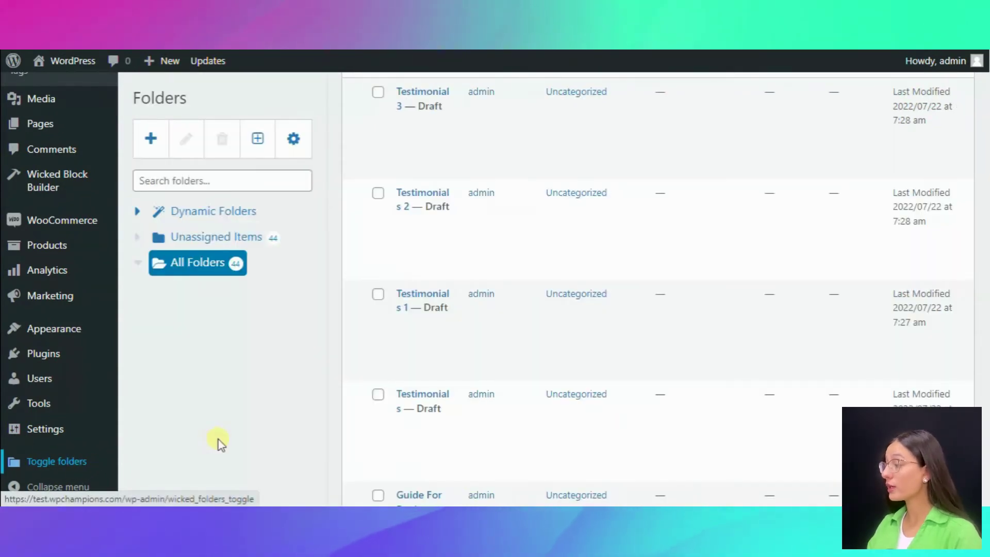
{"action": "scroll", "coordinate": [326, 376], "scroll_direction": "up", "scroll_amount": 1}
{"action": "scroll", "coordinate": [330, 375], "scroll_direction": "up", "scroll_amount": 3}
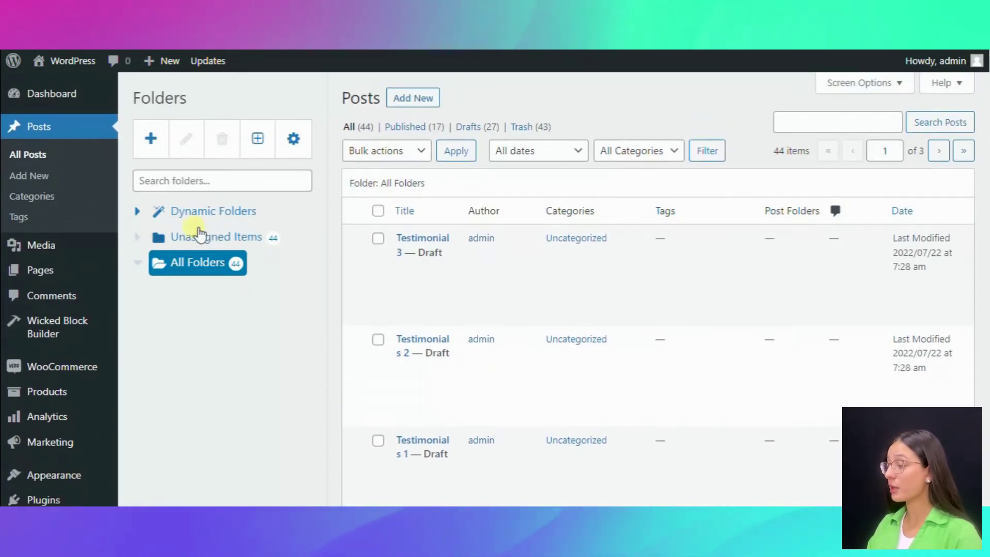
Step: Expand the dynamic folders and look through the posts filed under the admin author
{"action": "left_click", "coordinate": [215, 212]}
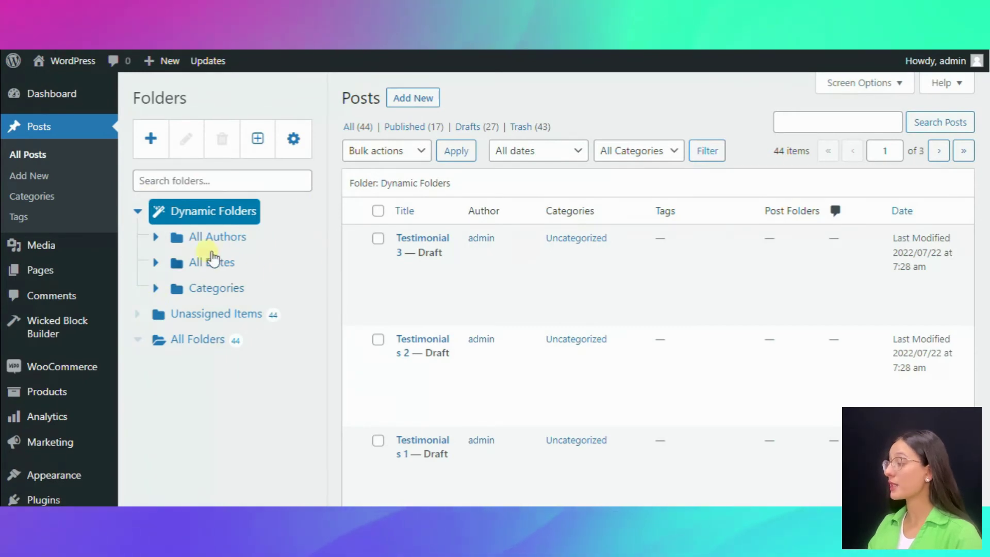
{"action": "left_click", "coordinate": [238, 242]}
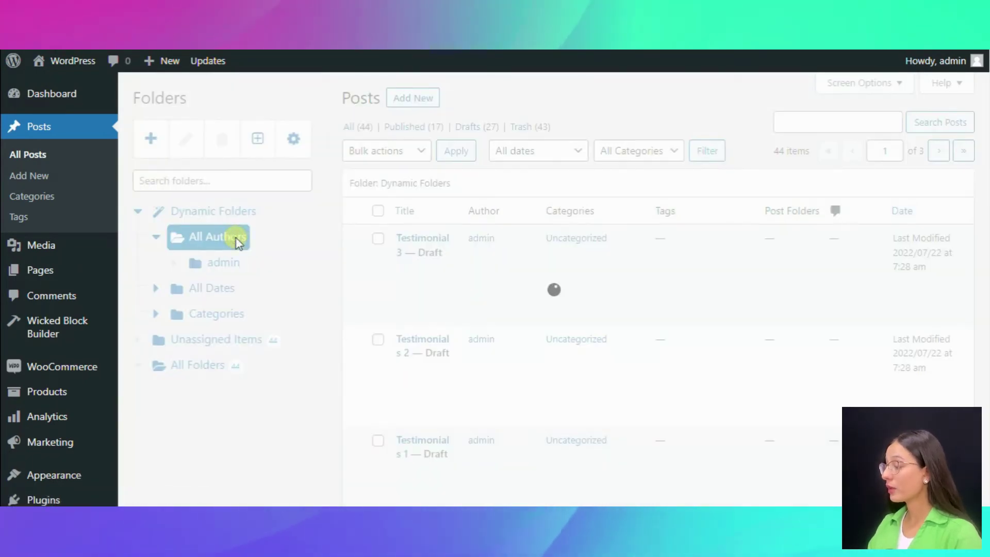
{"action": "left_click", "coordinate": [233, 265]}
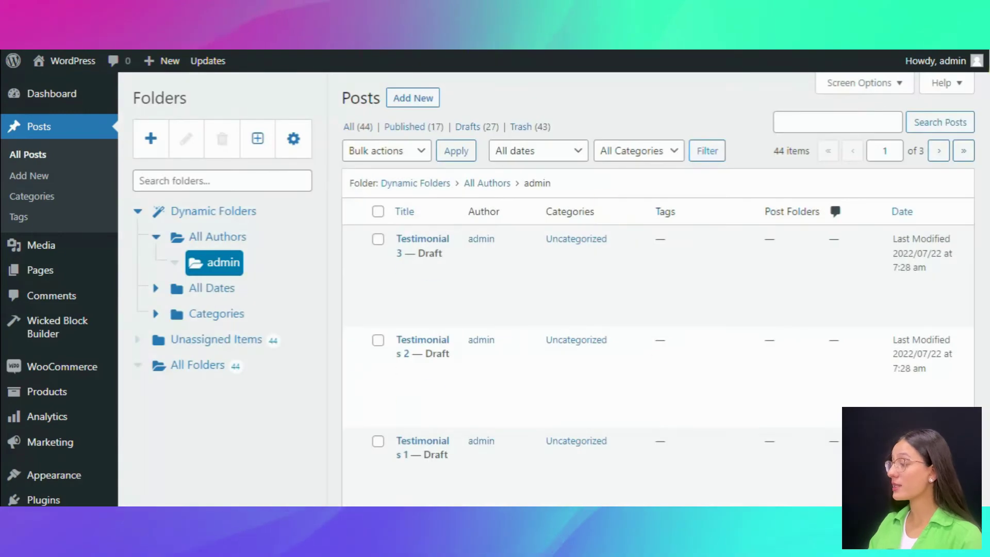
{"action": "scroll", "coordinate": [655, 309], "scroll_direction": "down", "scroll_amount": 10}
{"action": "scroll", "coordinate": [655, 309], "scroll_direction": "up", "scroll_amount": 3}
{"action": "scroll", "coordinate": [354, 277], "scroll_direction": "up", "scroll_amount": 7}
Step: View the posts in the December 2021 date folder, and return to All Dates using the folder path
{"action": "left_click", "coordinate": [214, 289]}
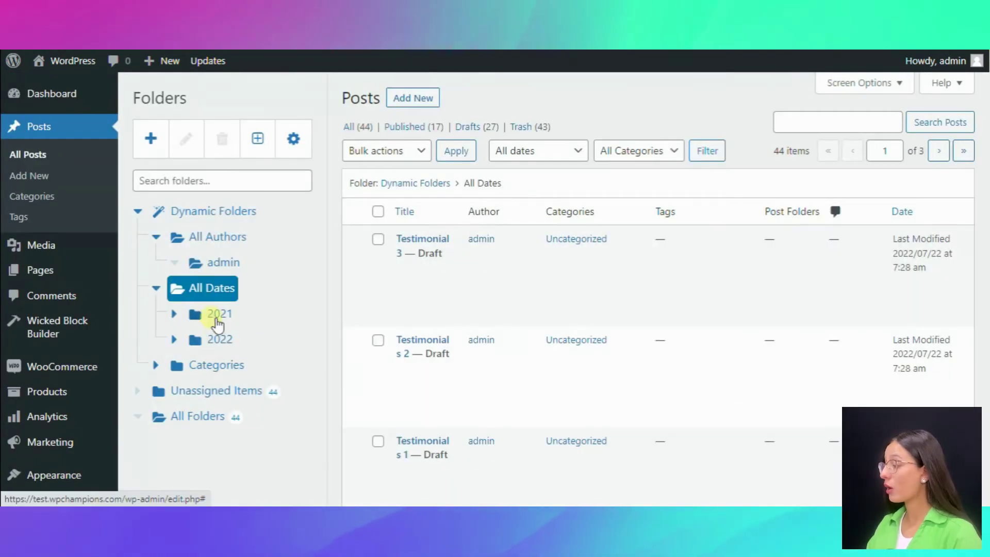
{"action": "left_click", "coordinate": [214, 313]}
{"action": "left_click", "coordinate": [253, 340]}
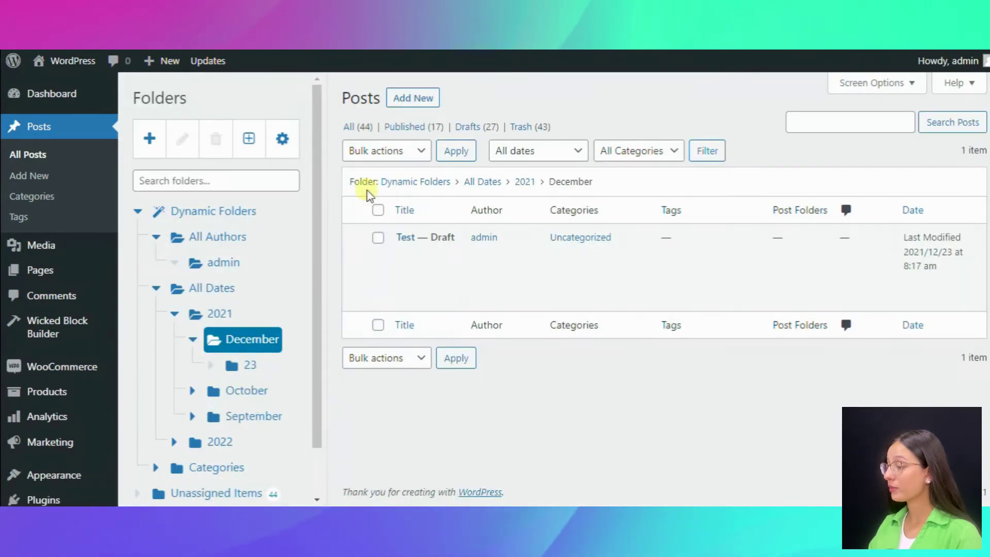
{"action": "left_click", "coordinate": [482, 182]}
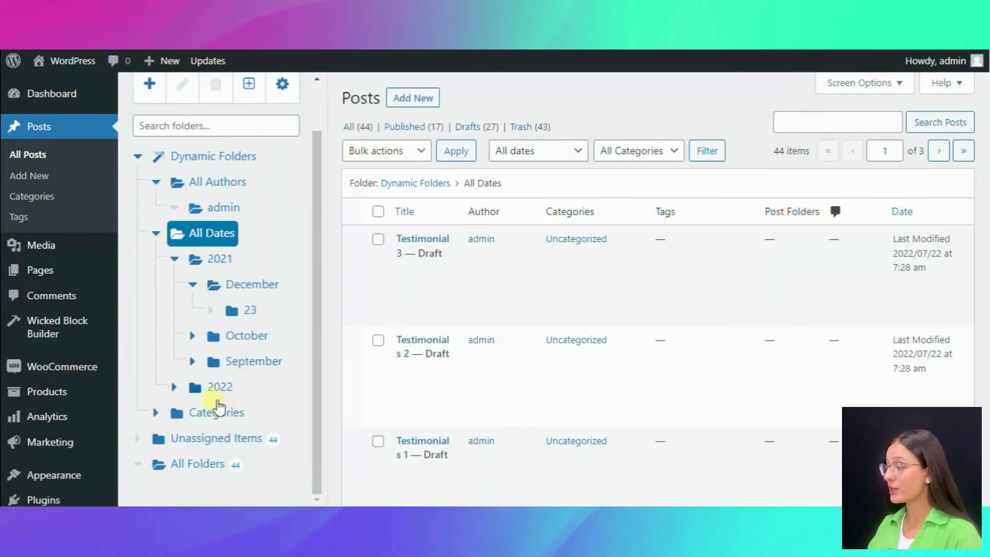
Step: Expand the dynamic Categories folder and view the posts in the House and NEW CAT folders
{"action": "left_click", "coordinate": [217, 412]}
{"action": "left_click_drag", "start_coordinate": [318, 292], "coordinate": [318, 379]}
{"action": "left_click", "coordinate": [223, 337]}
{"action": "left_click", "coordinate": [231, 362]}
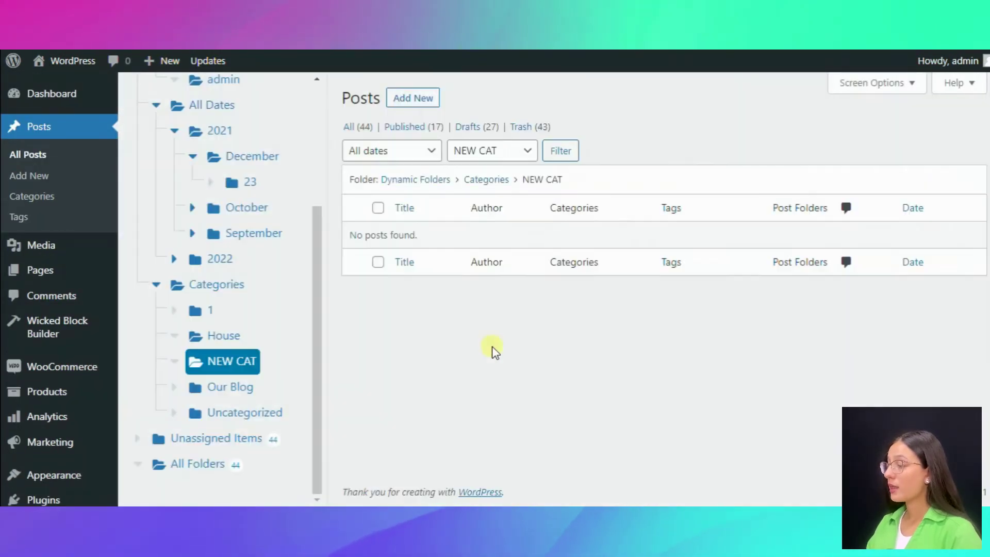
Step: View the posts in the Our Blog and Uncategorized category folders and in Unassigned Items
{"action": "left_click", "coordinate": [212, 384]}
{"action": "left_click", "coordinate": [242, 413]}
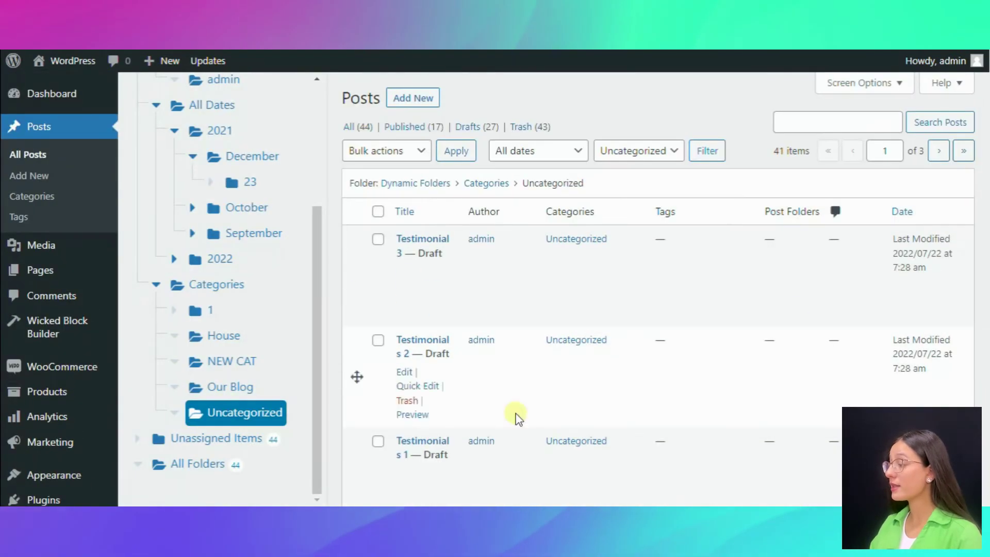
{"action": "left_click", "coordinate": [258, 440]}
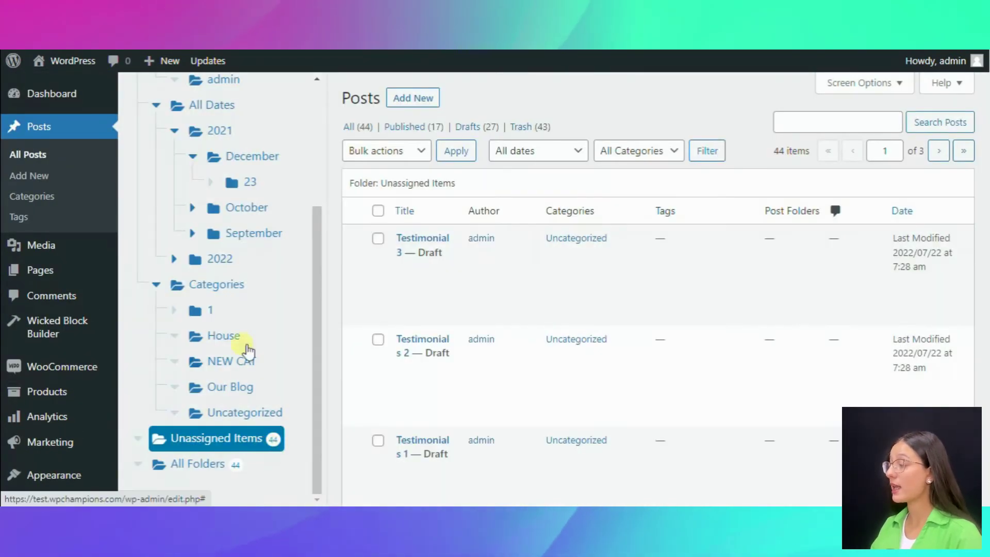
Step: List the posts of the Dynamic Folders root and collapse its folder tree
{"action": "scroll", "coordinate": [234, 437], "scroll_direction": "up", "scroll_amount": 4}
{"action": "left_click", "coordinate": [146, 219]}
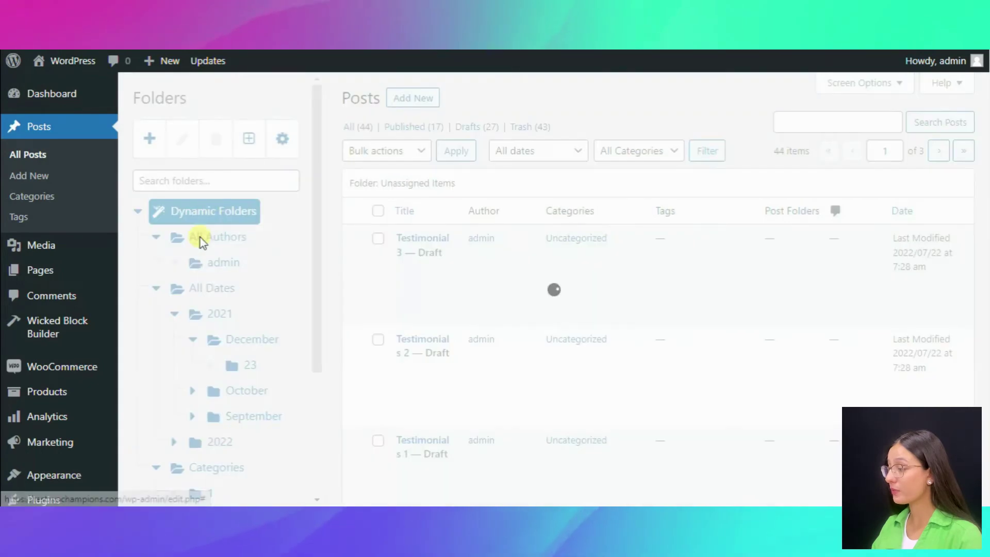
{"action": "left_click", "coordinate": [138, 212]}
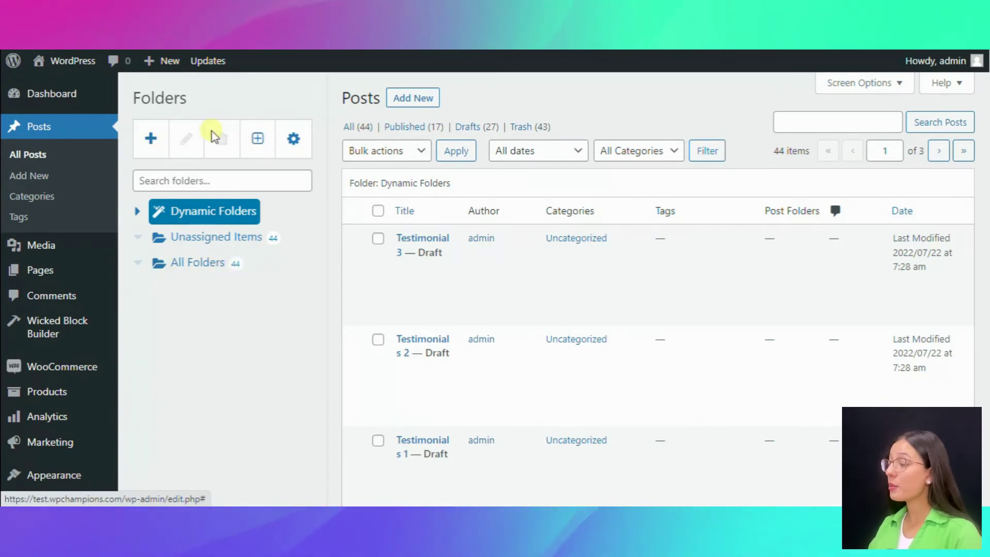
Step: Create a new posts folder named Testimonials
{"action": "left_click", "coordinate": [151, 143]}
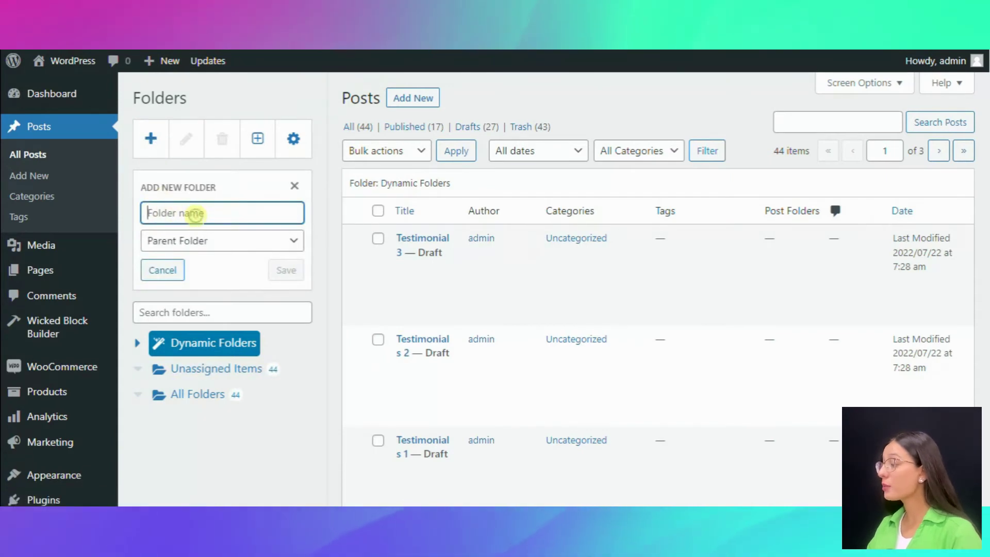
{"action": "type", "text": "Testimonials"}
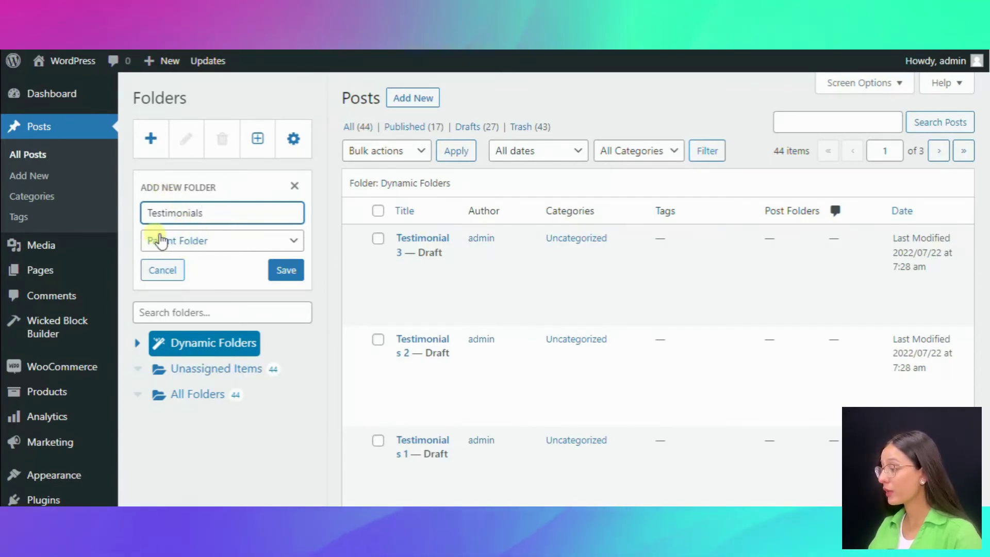
{"action": "left_click", "coordinate": [287, 271]}
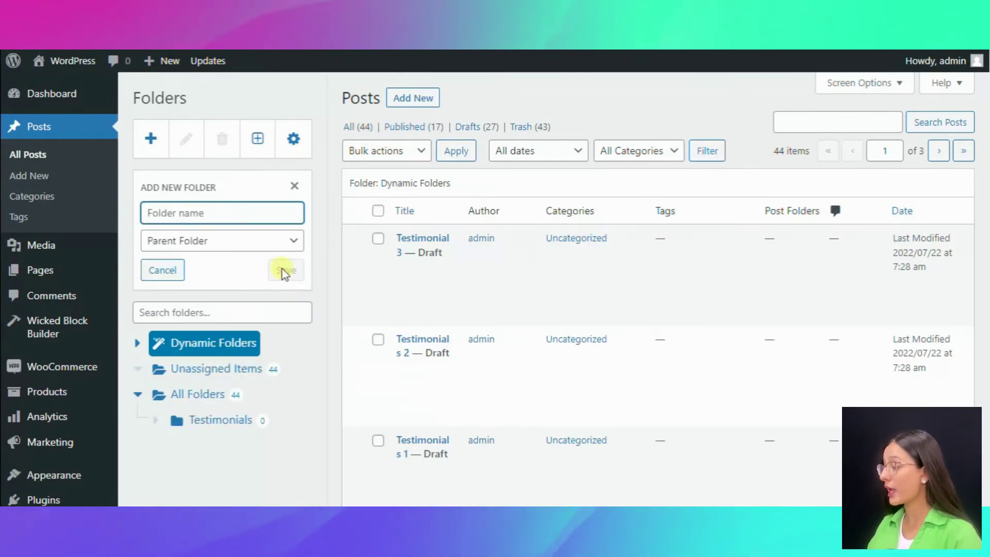
Step: Open the Testimonials folder for editing, review its clone and owner options, and save it
{"action": "left_click", "coordinate": [255, 423]}
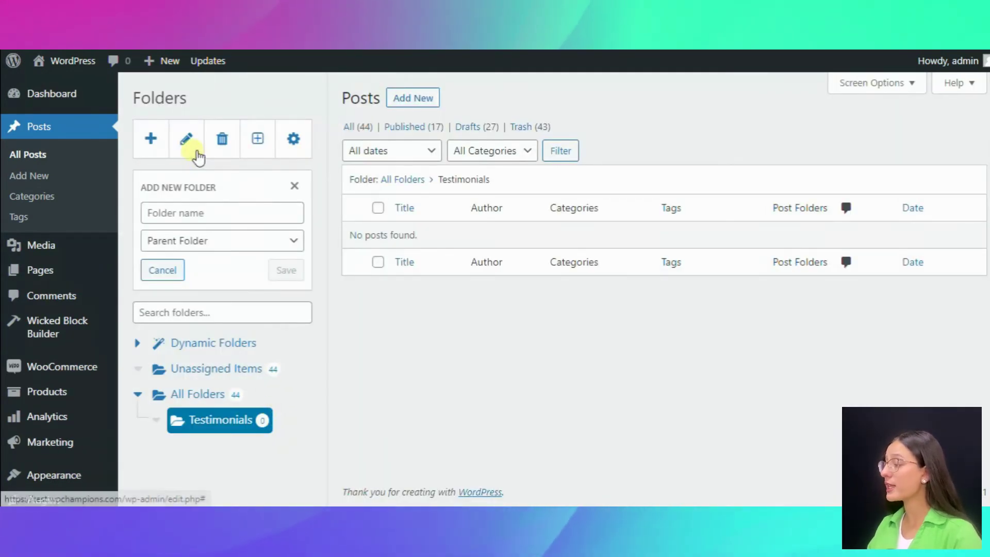
{"action": "left_click", "coordinate": [196, 151]}
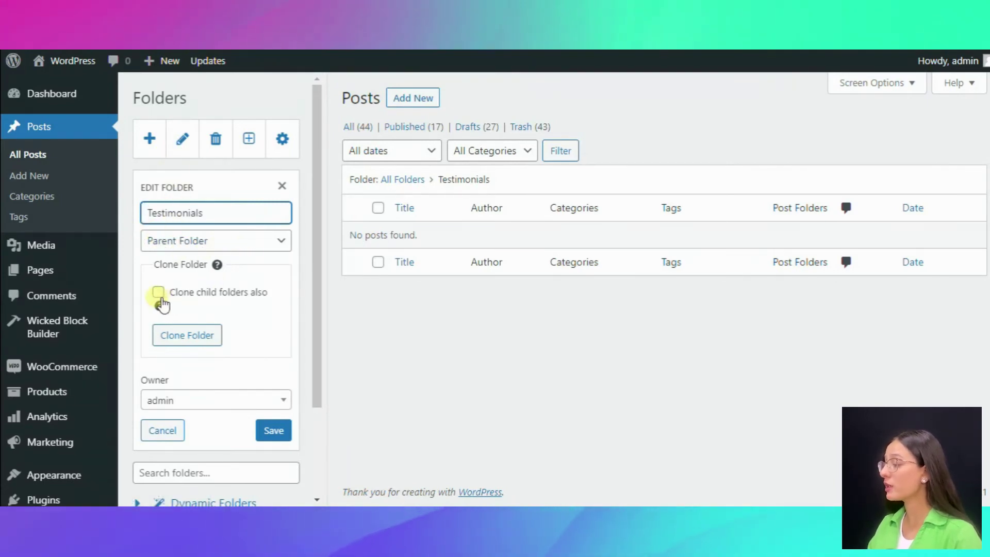
{"action": "left_click", "coordinate": [215, 405]}
{"action": "left_click", "coordinate": [223, 394]}
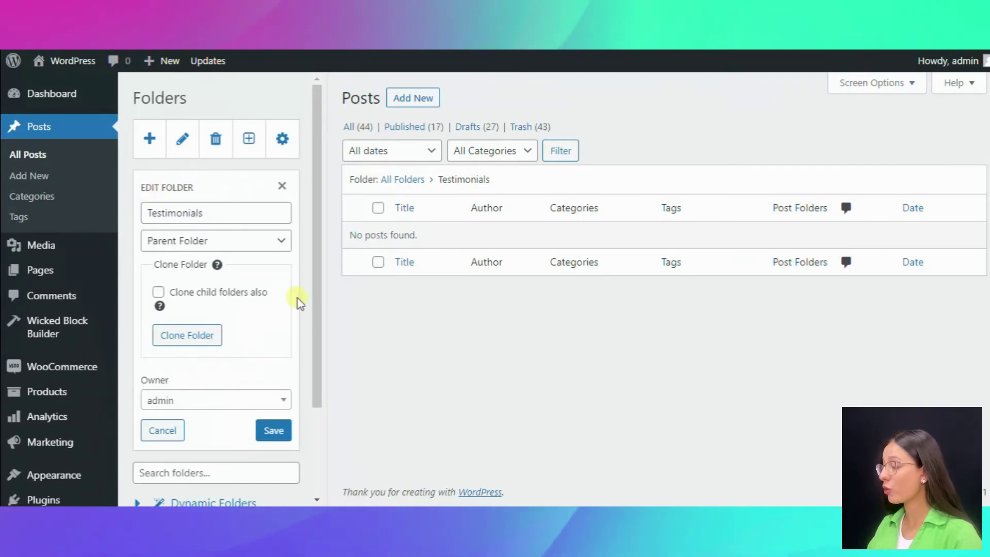
{"action": "left_click", "coordinate": [273, 431]}
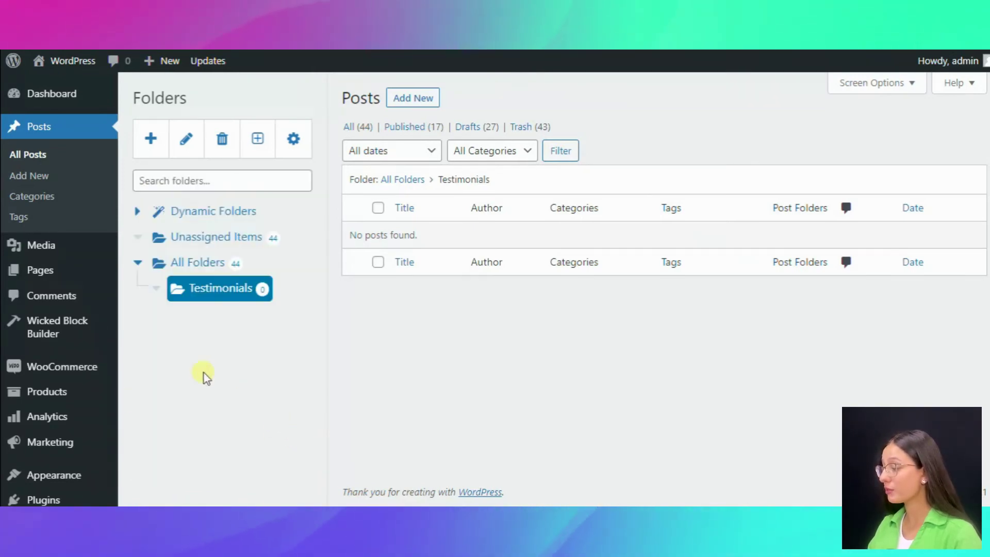
Step: List the posts under Dynamic Folders and move the Testimonials 3 draft into the Testimonials folder
{"action": "left_click", "coordinate": [213, 291]}
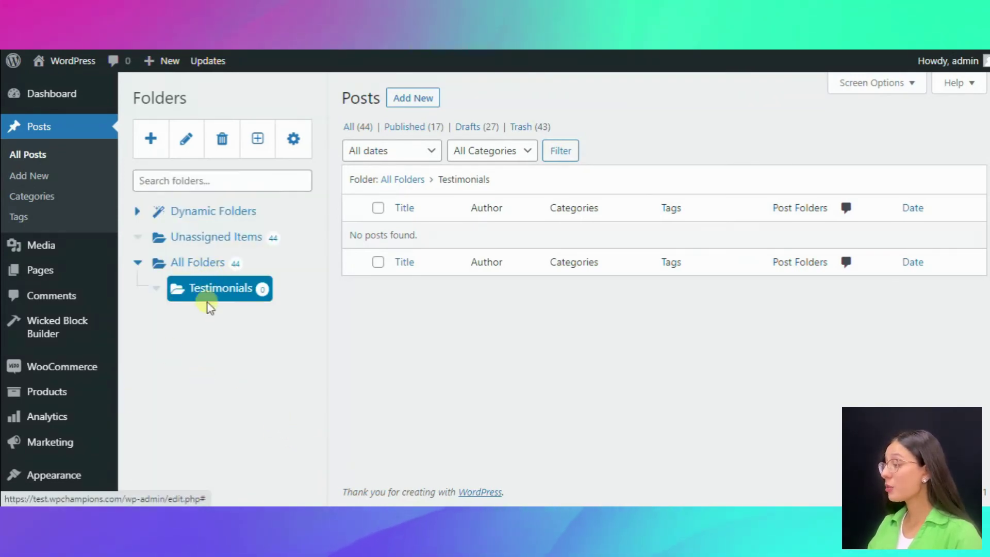
{"action": "left_click", "coordinate": [361, 124]}
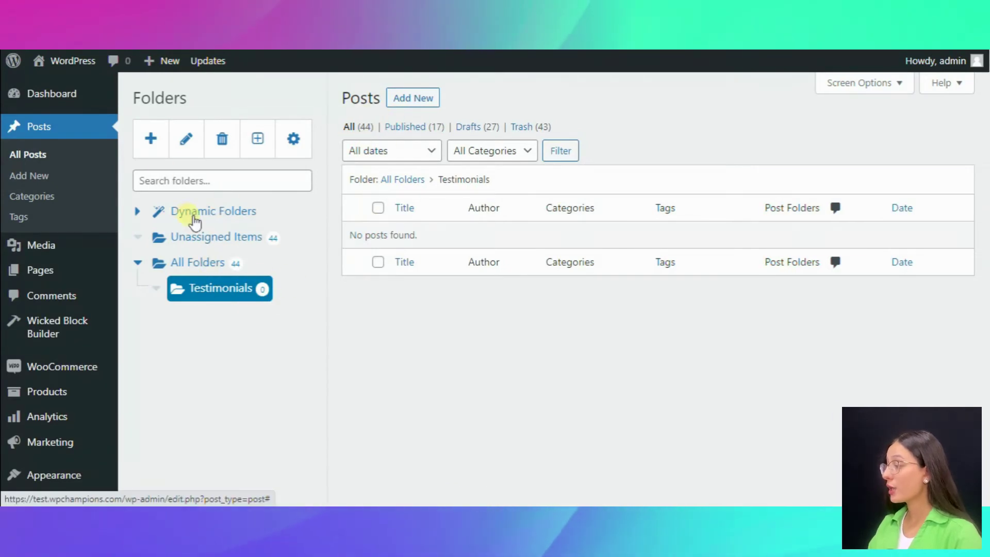
{"action": "left_click", "coordinate": [213, 211]}
{"action": "scroll", "coordinate": [247, 361], "scroll_direction": "down", "scroll_amount": 5}
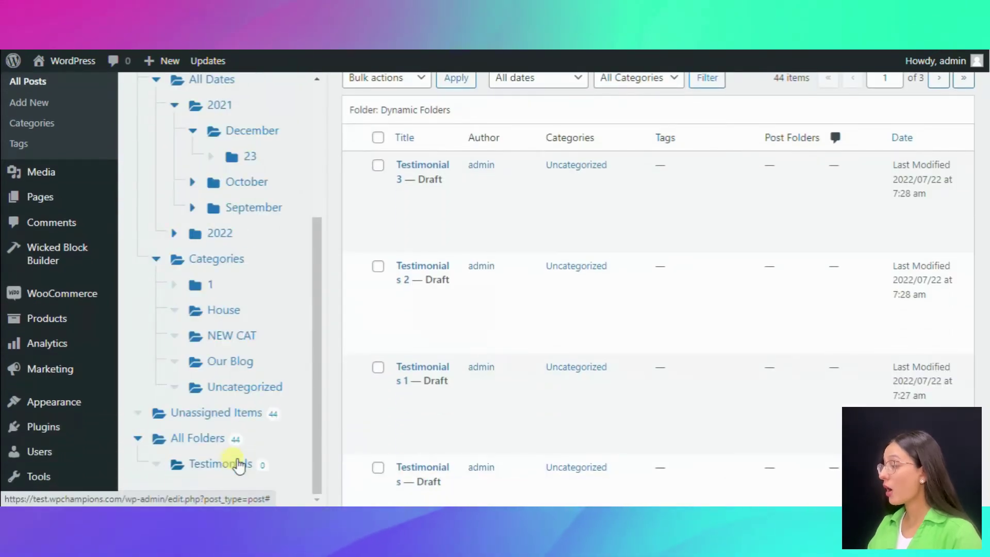
{"action": "left_click_drag", "start_coordinate": [310, 413], "coordinate": [318, 394]}
{"action": "left_click_drag", "start_coordinate": [364, 214], "coordinate": [217, 463]}
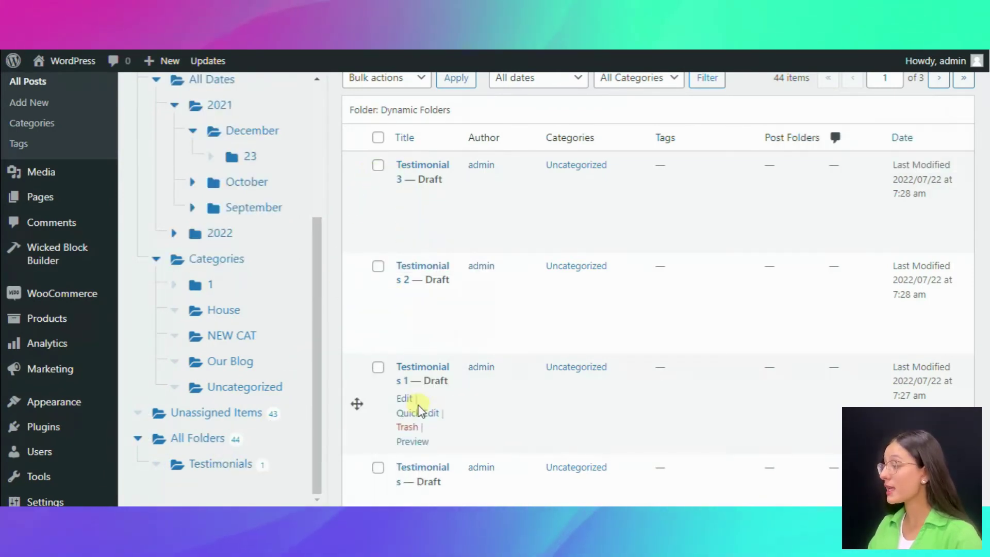
Step: Select the Testimonials 3, Testimonials 2, Testimonials 1 and Testimonials drafts and move them together into the Testimonials folder
{"action": "left_click", "coordinate": [378, 165]}
{"action": "left_click", "coordinate": [378, 266]}
{"action": "left_click", "coordinate": [378, 367]}
{"action": "left_click", "coordinate": [379, 468]}
{"action": "scroll", "coordinate": [361, 400], "scroll_direction": "up", "scroll_amount": 1}
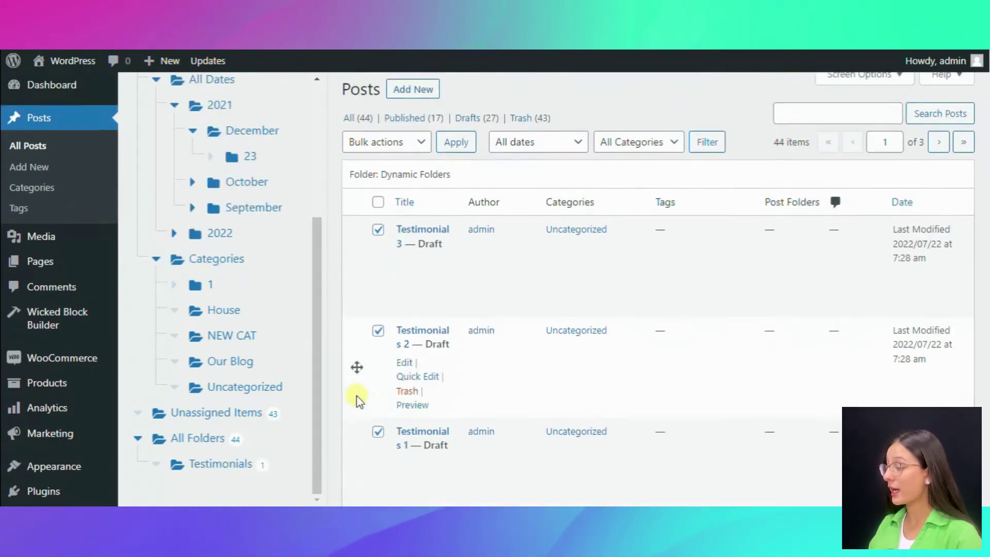
{"action": "scroll", "coordinate": [490, 413], "scroll_direction": "down", "scroll_amount": 3}
{"action": "left_click_drag", "start_coordinate": [364, 339], "coordinate": [222, 464]}
{"action": "left_click", "coordinate": [223, 474]}
{"action": "scroll", "coordinate": [579, 374], "scroll_direction": "up", "scroll_amount": 3}
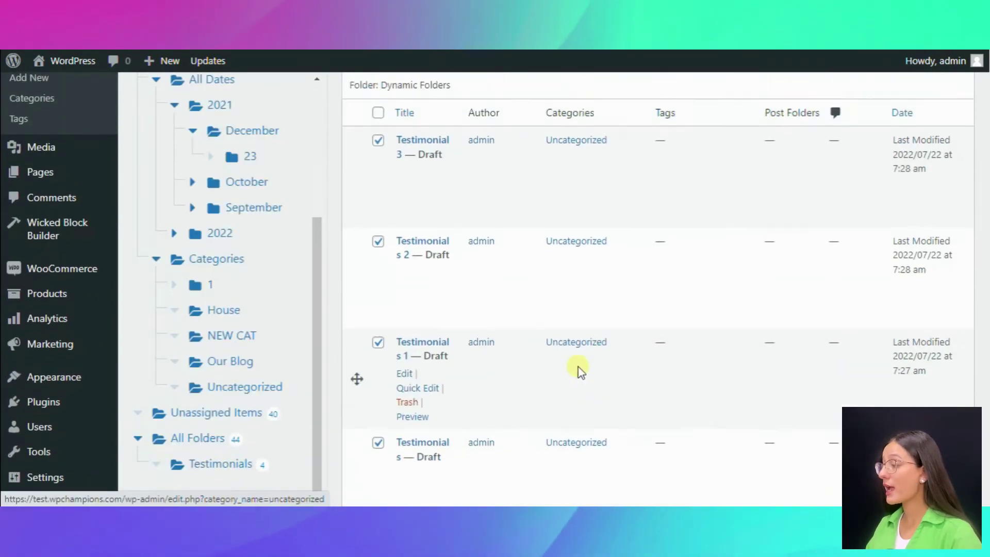
Step: Open the Testimonials folder and look through the posts filed in it
{"action": "mouse_move", "coordinate": [989, 98]}
{"action": "left_mouse_down"}
{"action": "mouse_move", "coordinate": [989, 184]}
{"action": "mouse_move", "coordinate": [989, 111]}
{"action": "left_mouse_up"}
{"action": "scroll", "coordinate": [987, 111], "scroll_direction": "up", "scroll_amount": 3}
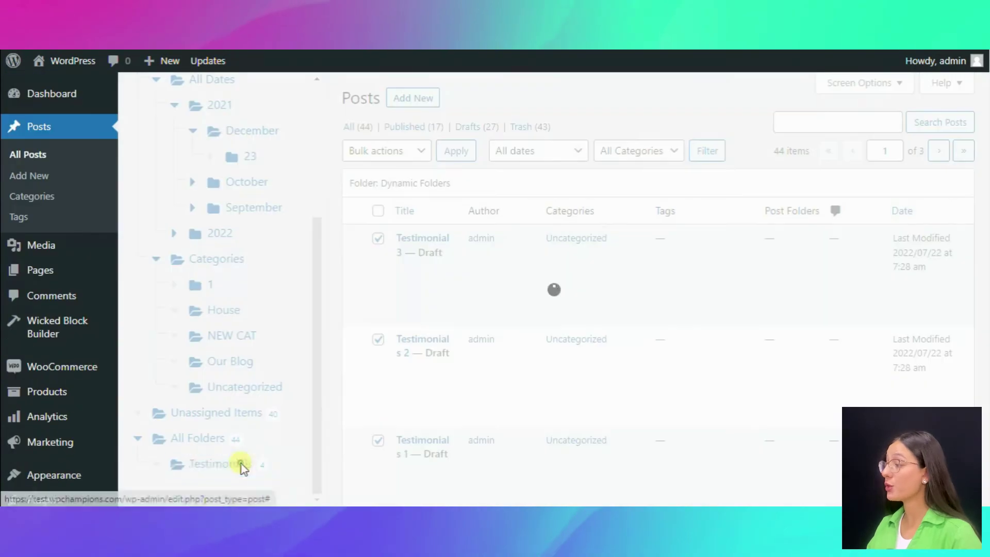
{"action": "left_click", "coordinate": [248, 464]}
{"action": "scroll", "coordinate": [495, 364], "scroll_direction": "down", "scroll_amount": 1}
{"action": "scroll", "coordinate": [495, 367], "scroll_direction": "up", "scroll_amount": 2}
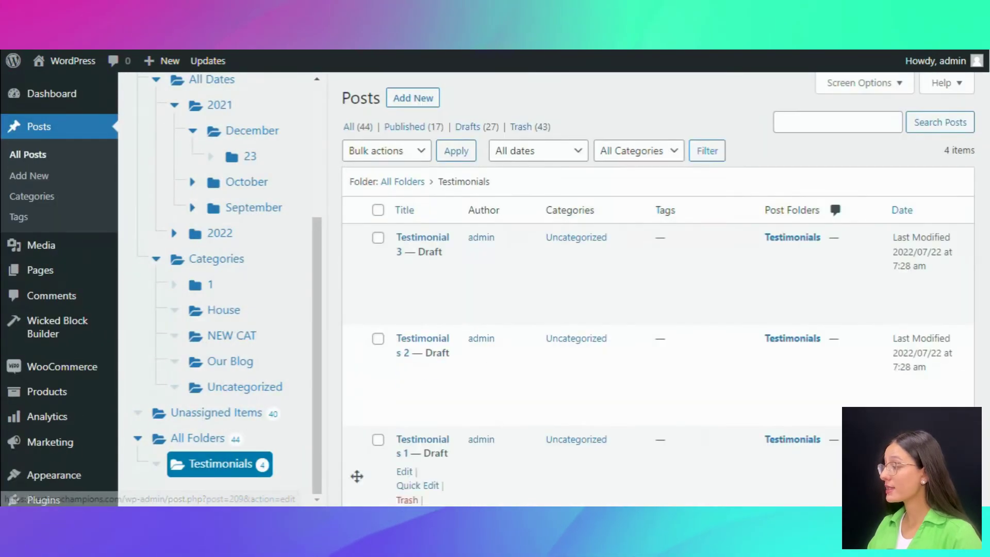
{"action": "scroll", "coordinate": [502, 411], "scroll_direction": "down", "scroll_amount": 3}
{"action": "scroll", "coordinate": [501, 411], "scroll_direction": "up", "scroll_amount": 3}
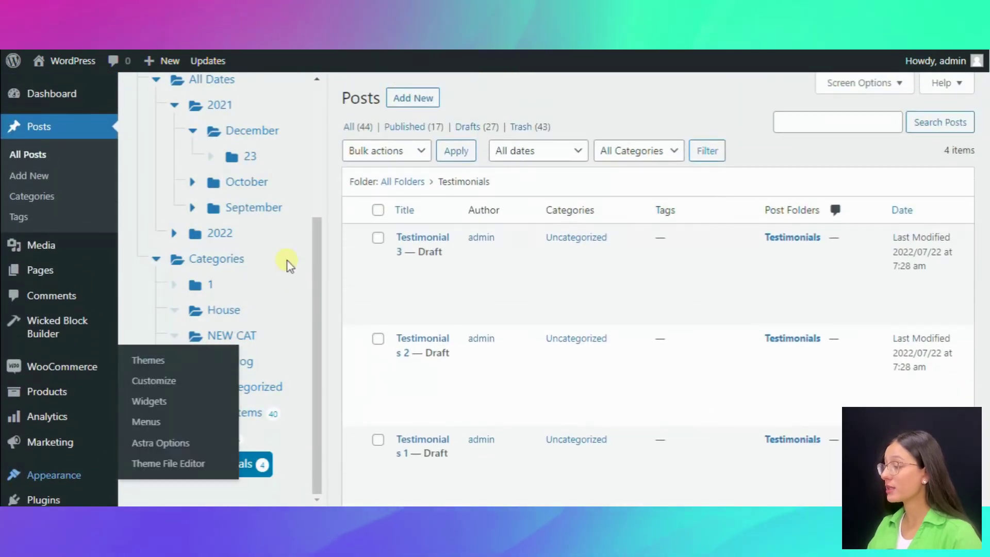
Step: Open the folder pane's settings and review the organization mode and folder sort order options
{"action": "scroll", "coordinate": [301, 217], "scroll_direction": "up", "scroll_amount": 5}
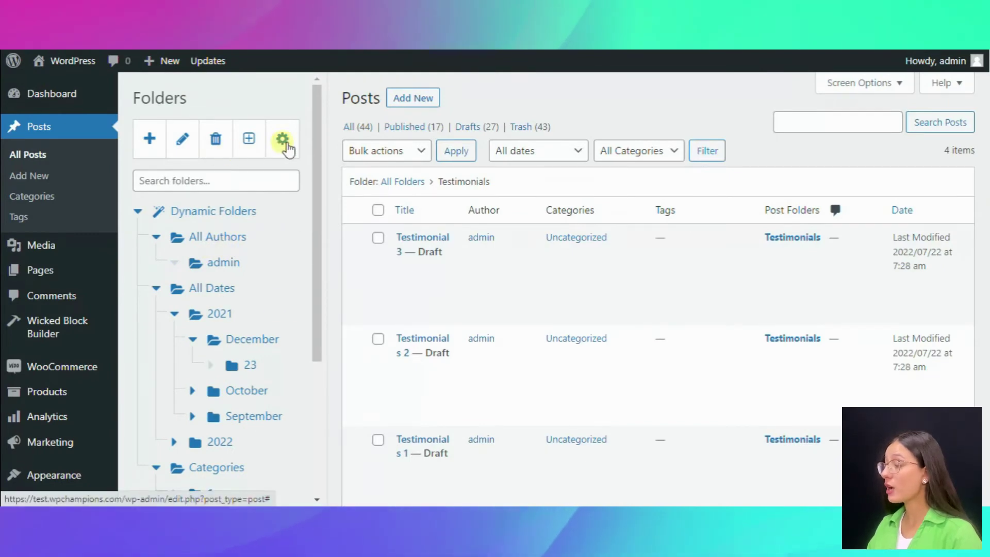
{"action": "left_click", "coordinate": [283, 141]}
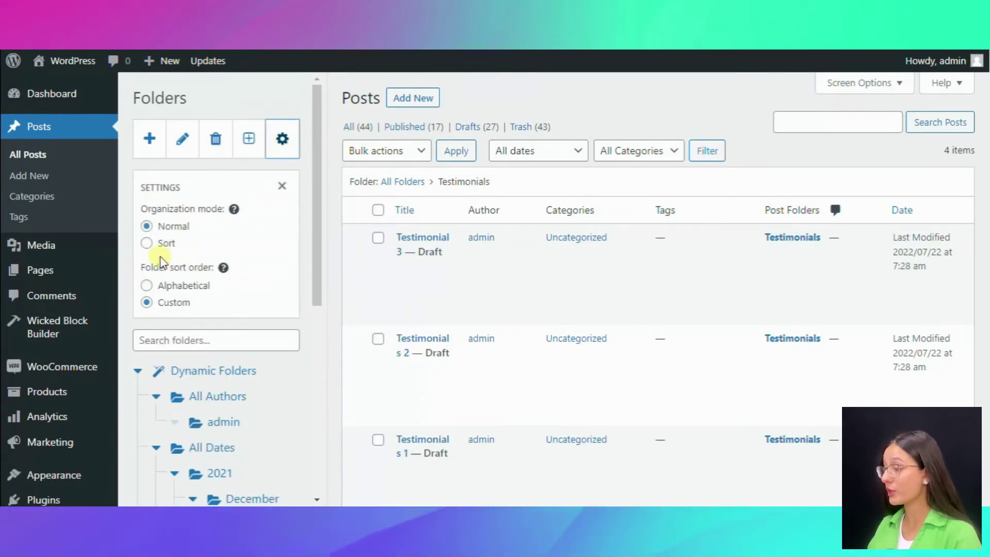
{"action": "left_click_drag", "start_coordinate": [319, 215], "coordinate": [294, 438]}
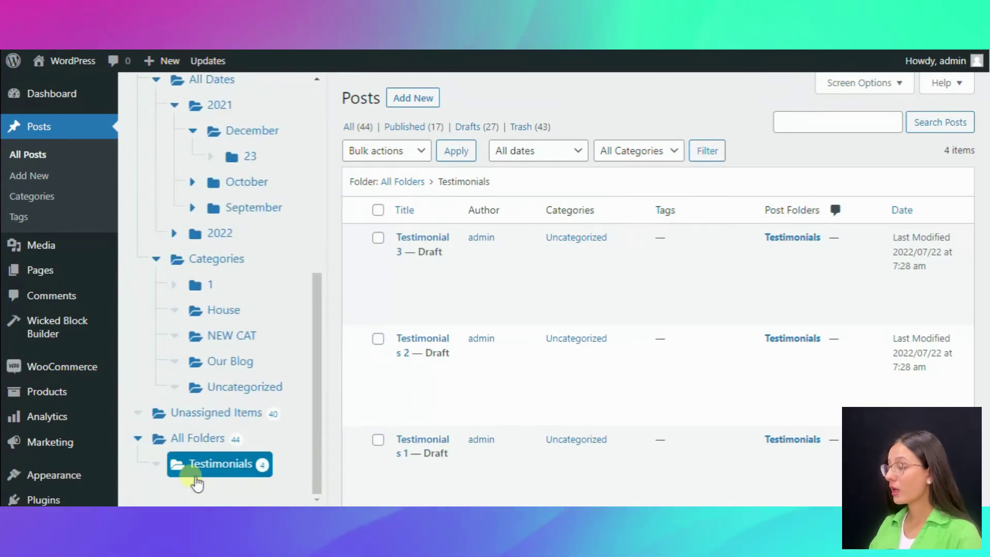
Step: Bring up the delete confirmation for the Testimonials folder and dismiss it without deleting
{"action": "scroll", "coordinate": [239, 249], "scroll_direction": "up", "scroll_amount": 10}
{"action": "left_click", "coordinate": [217, 140]}
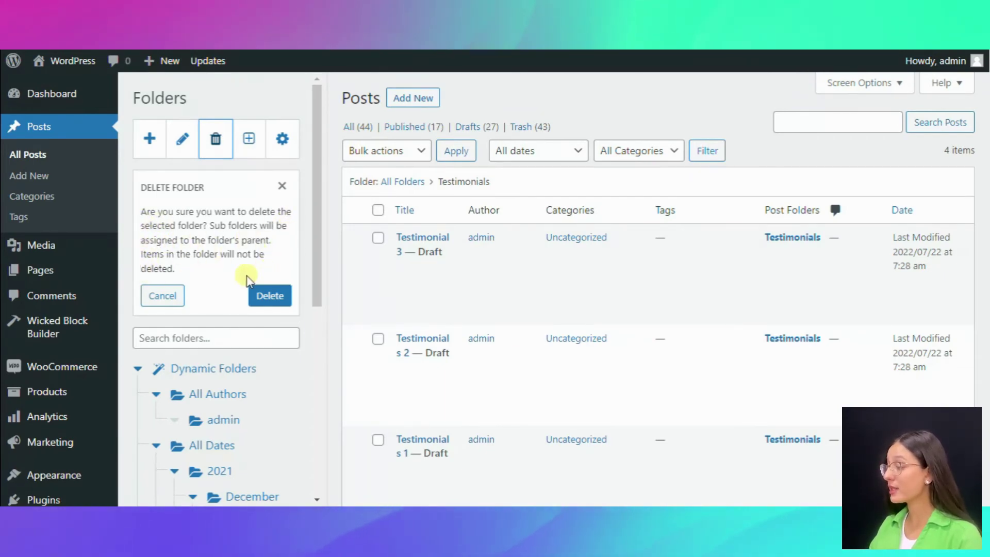
{"action": "left_click", "coordinate": [282, 186]}
{"action": "scroll", "coordinate": [309, 361], "scroll_direction": "down", "scroll_amount": 3}
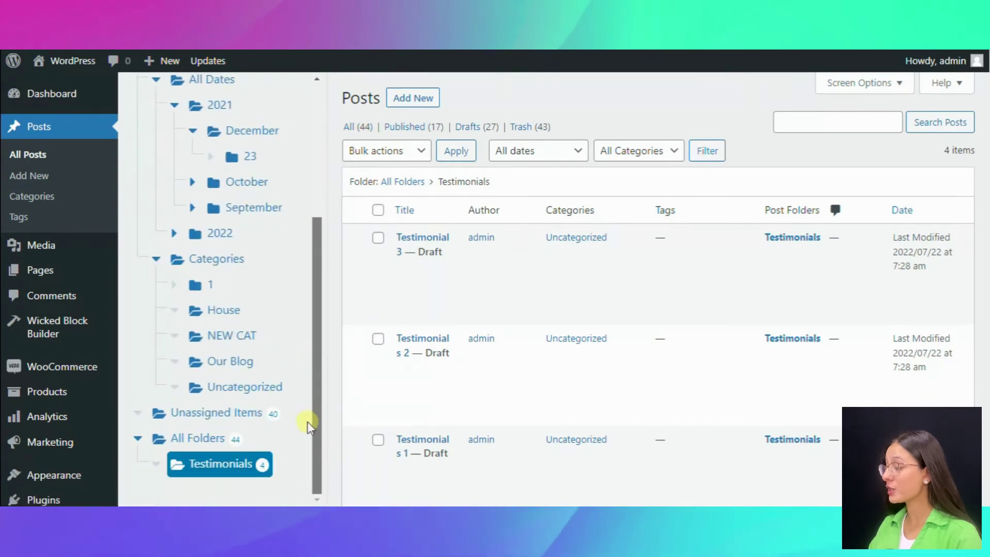
{"action": "left_click_drag", "start_coordinate": [321, 427], "coordinate": [316, 242]}
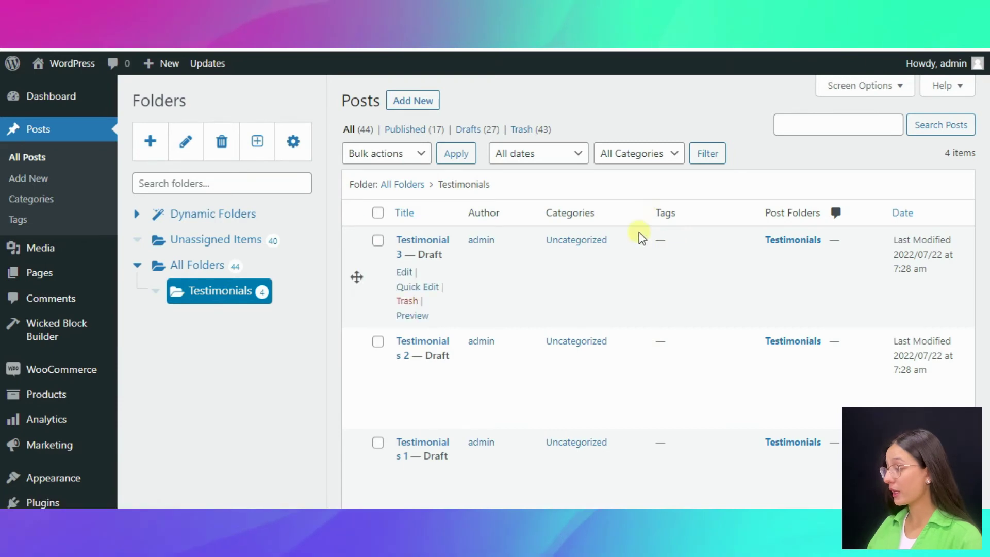
{"action": "scroll", "coordinate": [634, 268], "scroll_direction": "down", "scroll_amount": 5}
{"action": "scroll", "coordinate": [629, 289], "scroll_direction": "up", "scroll_amount": 5}
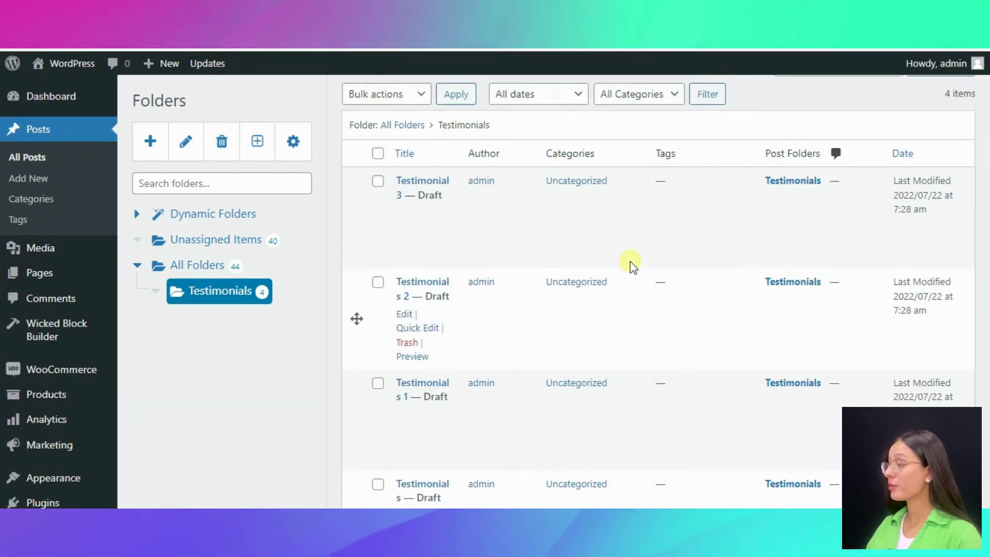
{"action": "scroll", "coordinate": [625, 230], "scroll_direction": "down", "scroll_amount": 1}
{"action": "scroll", "coordinate": [619, 196], "scroll_direction": "down", "scroll_amount": 1}
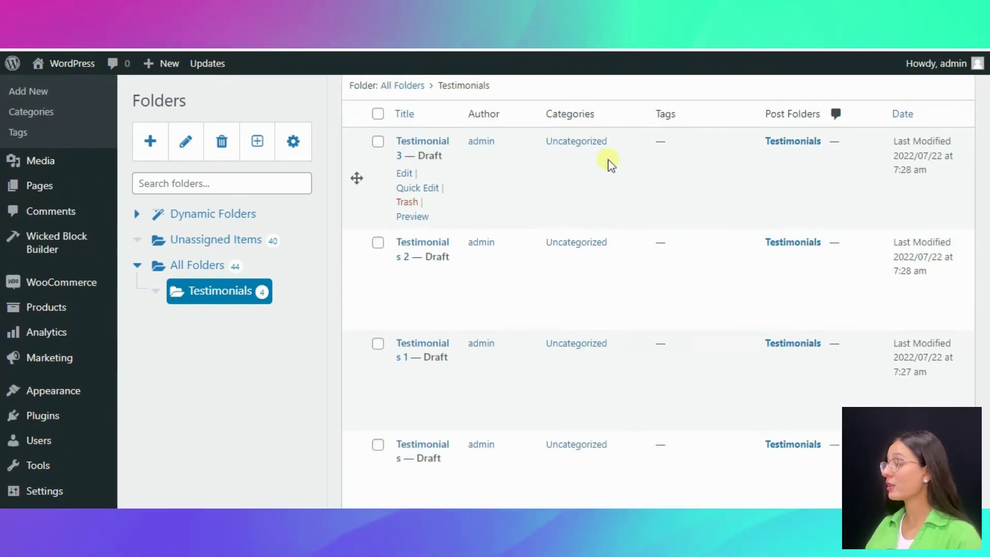
{"action": "scroll", "coordinate": [611, 160], "scroll_direction": "up", "scroll_amount": 2}
{"action": "scroll", "coordinate": [658, 288], "scroll_direction": "up", "scroll_amount": 1}
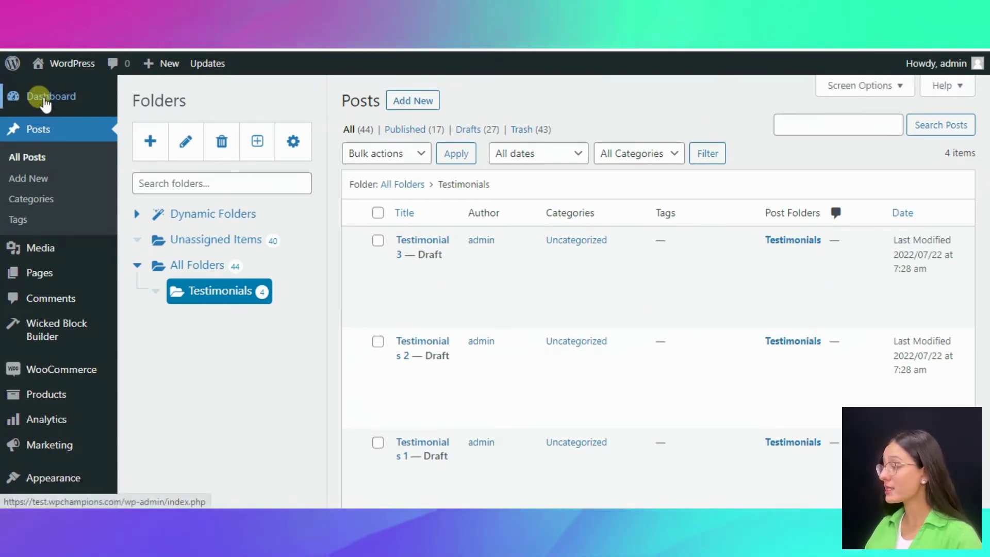
Step: Leave for the dashboard and return to the posts list to check the selected folder and its posts
{"action": "left_click", "coordinate": [45, 100]}
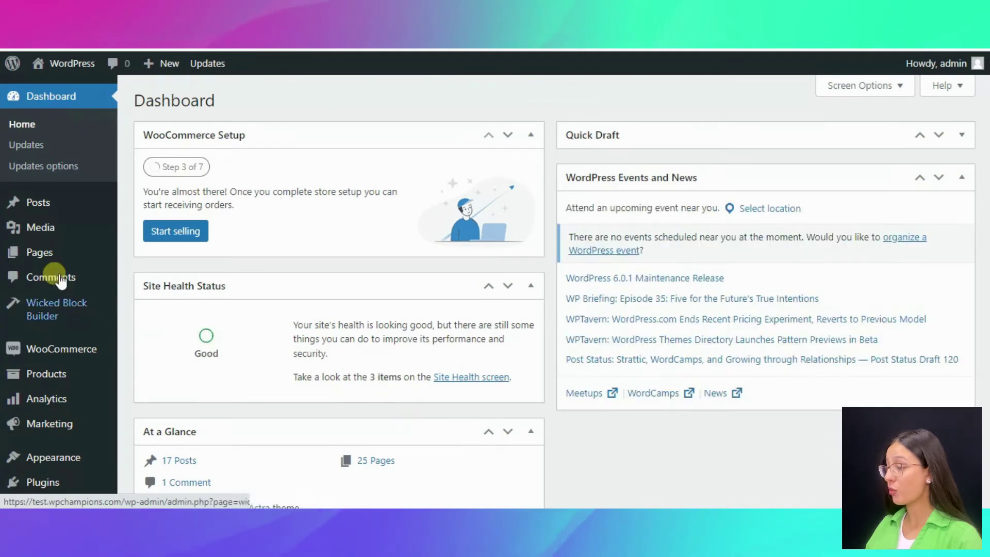
{"action": "mouse_move", "coordinate": [15, 206]}
{"action": "left_click", "coordinate": [51, 206]}
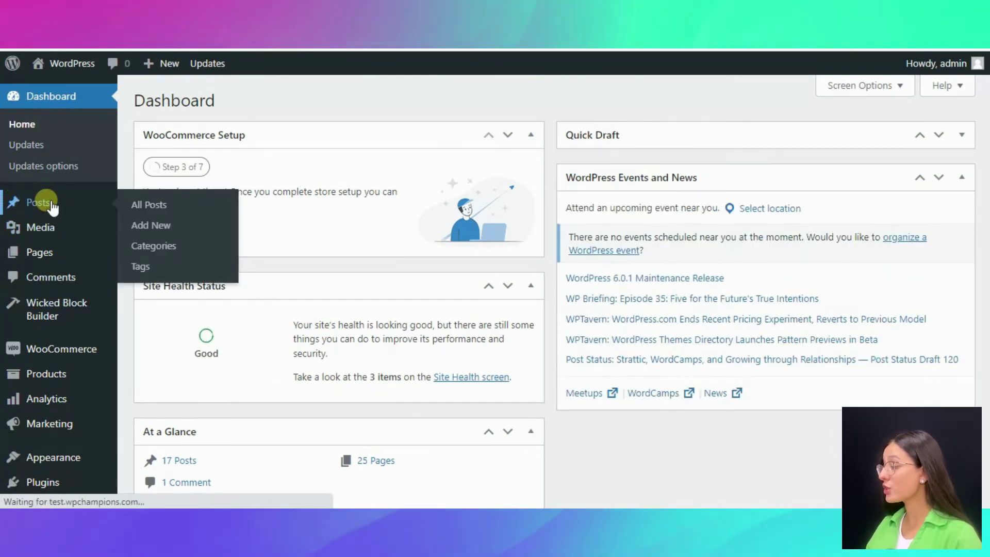
{"action": "left_click", "coordinate": [175, 293]}
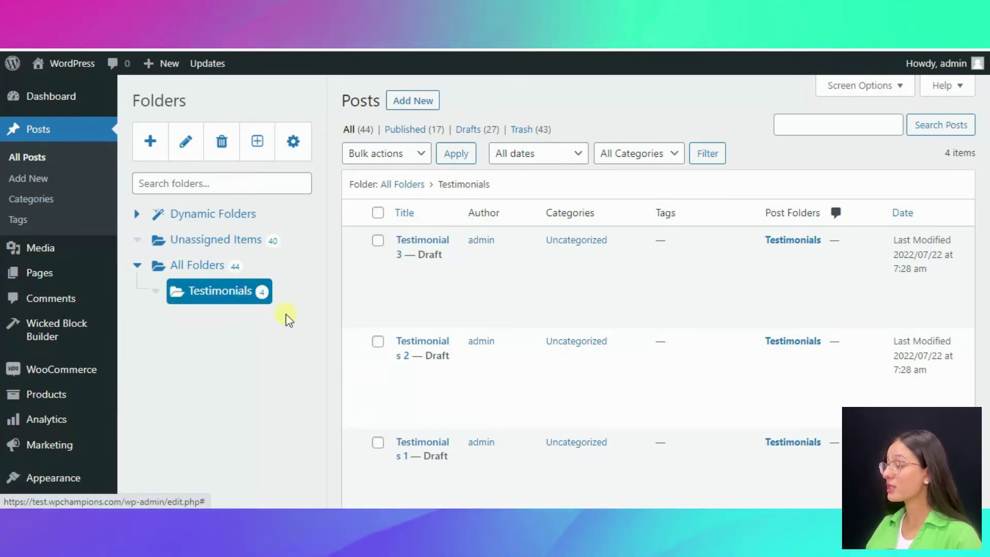
{"action": "scroll", "coordinate": [259, 311], "scroll_direction": "down", "scroll_amount": 5}
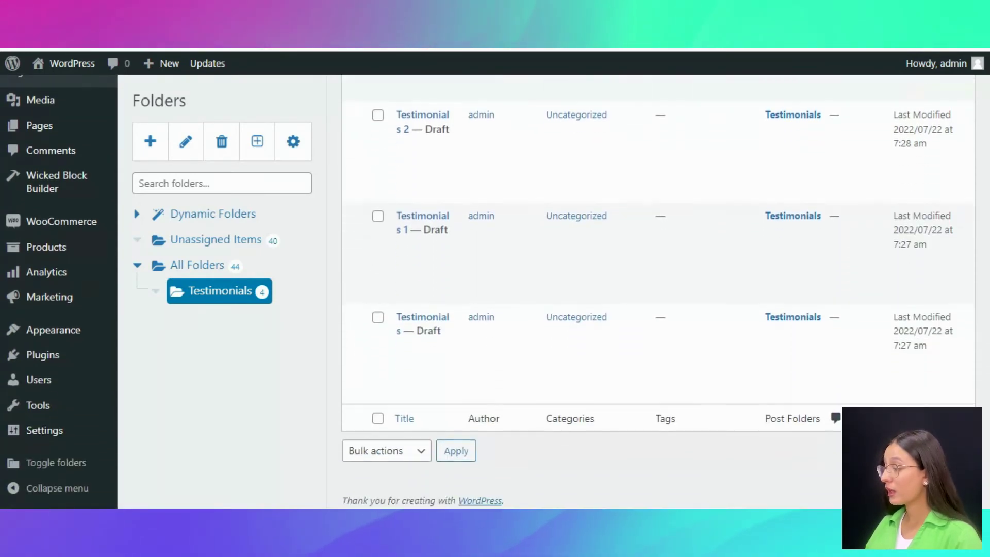
{"action": "scroll", "coordinate": [986, 178], "scroll_direction": "up", "scroll_amount": 6}
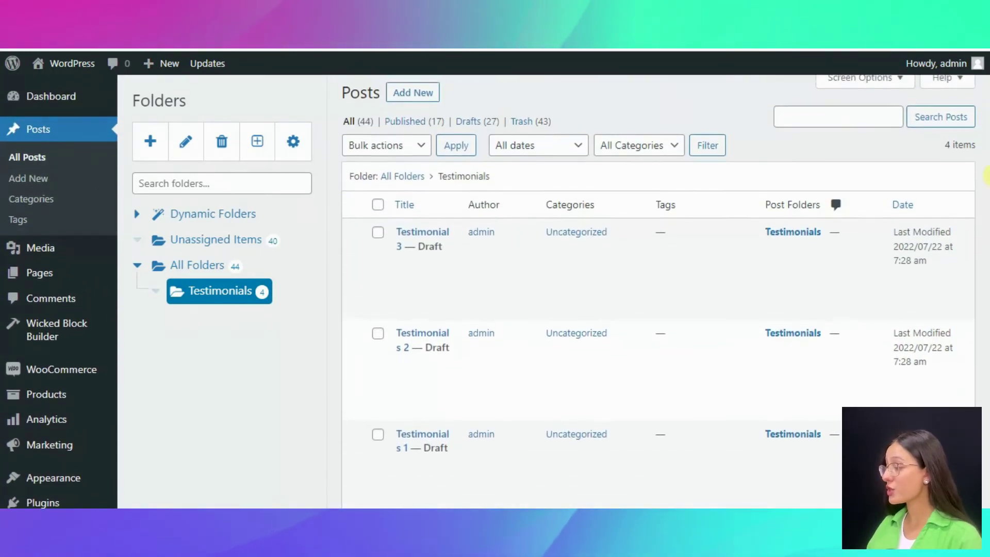
{"action": "left_click_drag", "start_coordinate": [989, 177], "coordinate": [989, 168]}
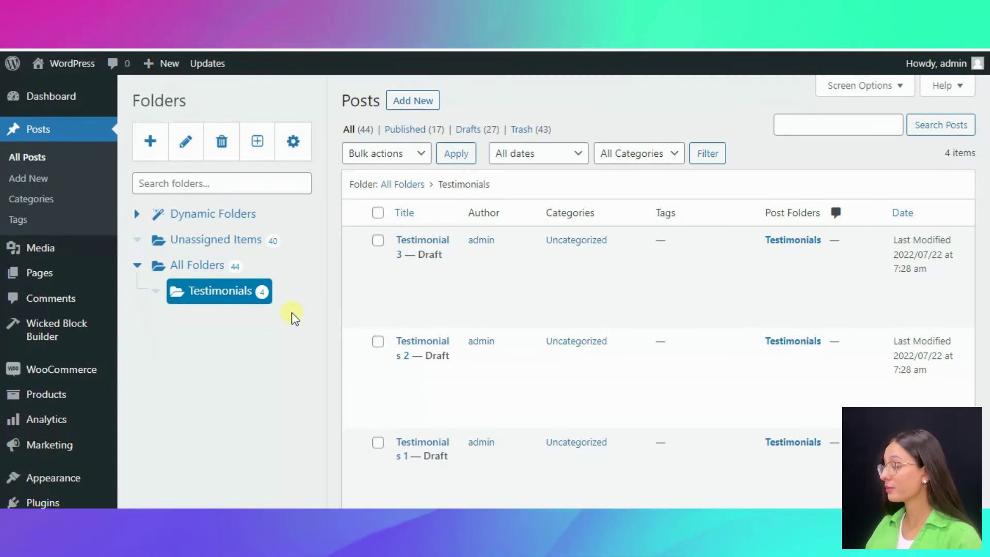
Step: Open the media library and toggle its folder pane off and back on
{"action": "left_click", "coordinate": [40, 228]}
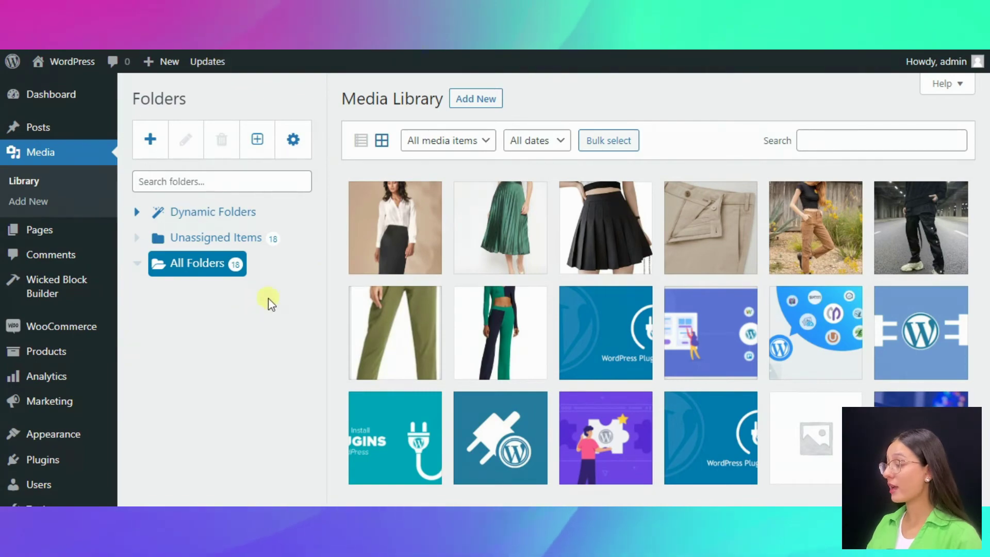
{"action": "scroll", "coordinate": [114, 382], "scroll_direction": "down", "scroll_amount": 2}
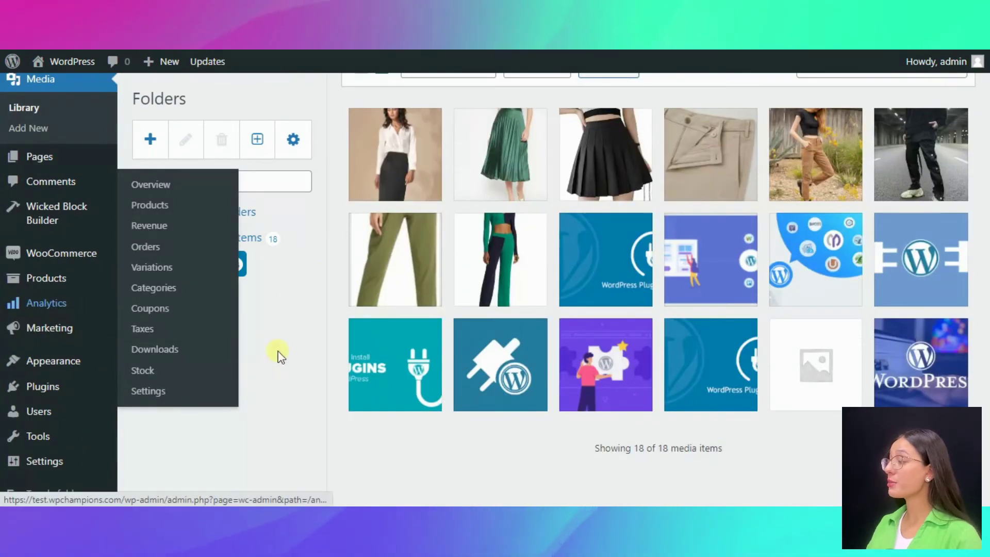
{"action": "scroll", "coordinate": [280, 356], "scroll_direction": "up", "scroll_amount": 2}
{"action": "scroll", "coordinate": [54, 399], "scroll_direction": "down", "scroll_amount": 2}
{"action": "scroll", "coordinate": [59, 449], "scroll_direction": "down", "scroll_amount": 1}
{"action": "left_click", "coordinate": [52, 460]}
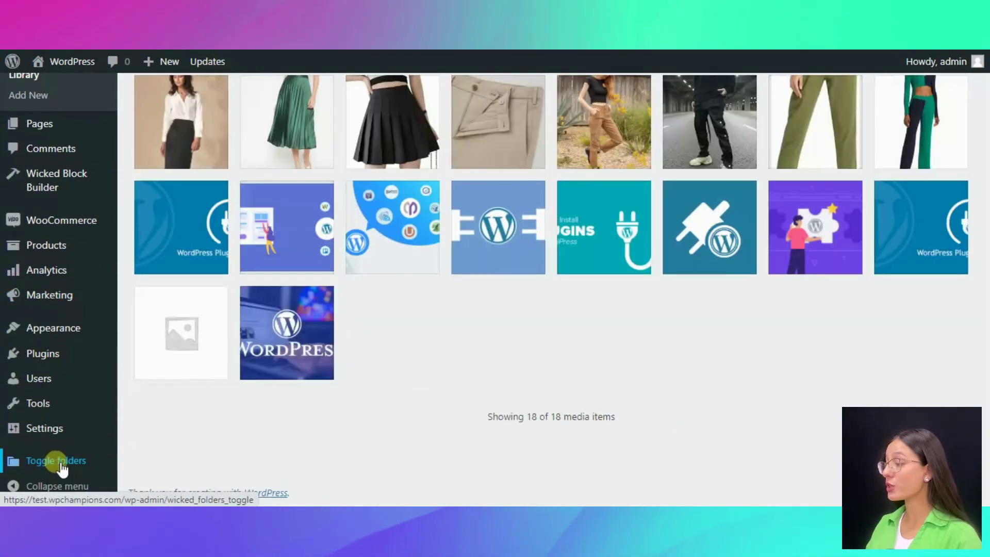
{"action": "left_click", "coordinate": [53, 460]}
Step: Expand the media library's Dynamic Folders and look through All Folders and Unassigned Items
{"action": "scroll", "coordinate": [232, 361], "scroll_direction": "up", "scroll_amount": 2}
{"action": "left_click", "coordinate": [213, 211]}
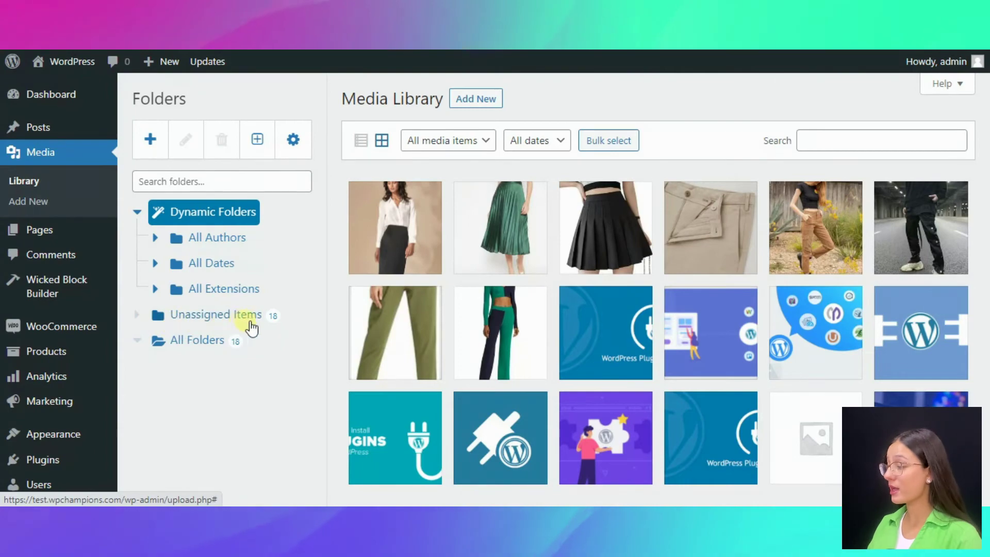
{"action": "left_click", "coordinate": [204, 351]}
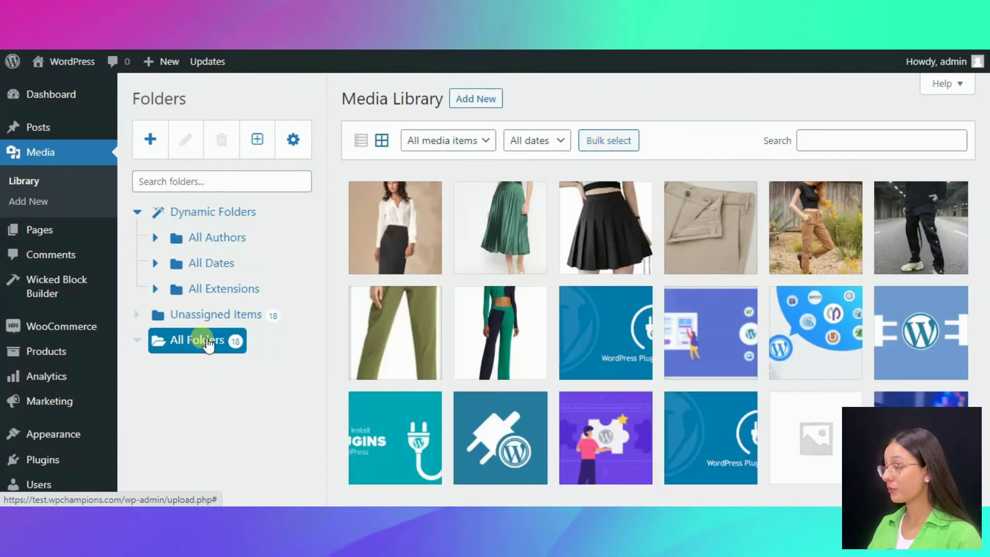
{"action": "scroll", "coordinate": [350, 301], "scroll_direction": "down", "scroll_amount": 2}
{"action": "scroll", "coordinate": [350, 301], "scroll_direction": "up", "scroll_amount": 2}
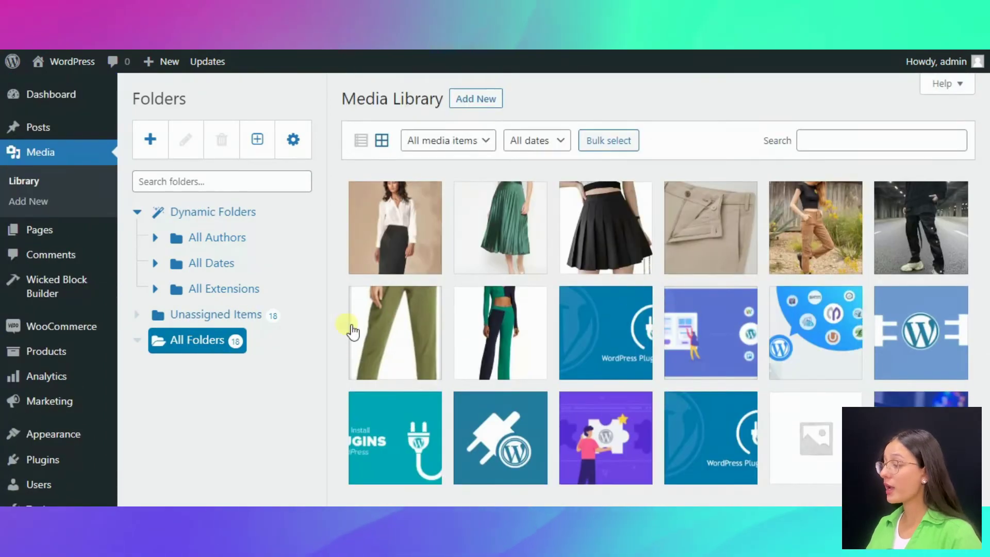
{"action": "left_click", "coordinate": [257, 316]}
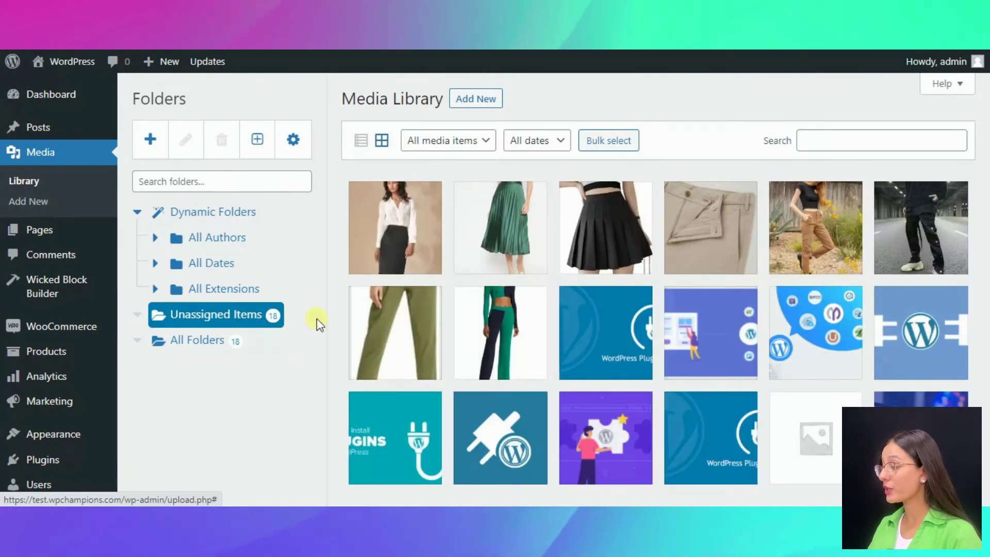
Step: Create a top-level media folder named Products and open it
{"action": "left_click", "coordinate": [150, 140]}
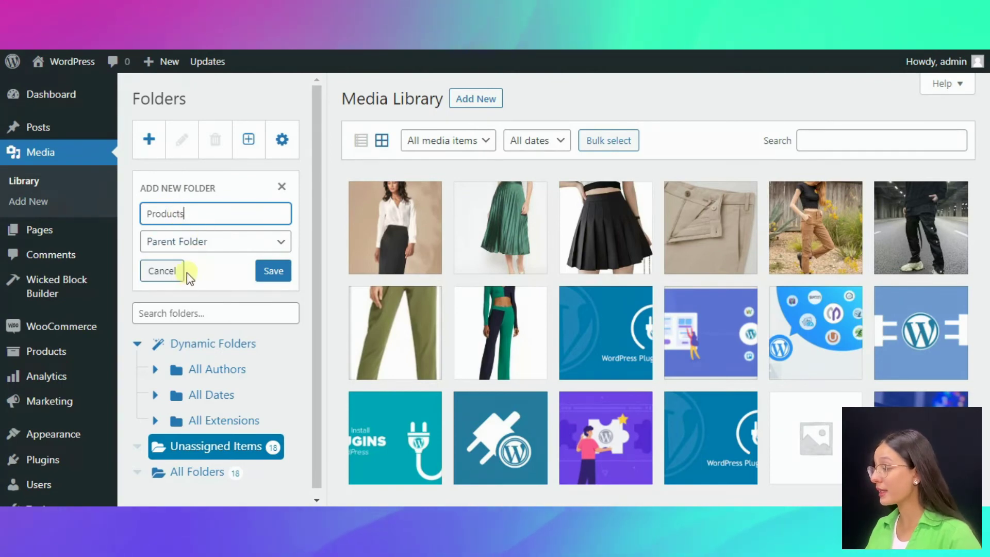
{"action": "left_click", "coordinate": [287, 278]}
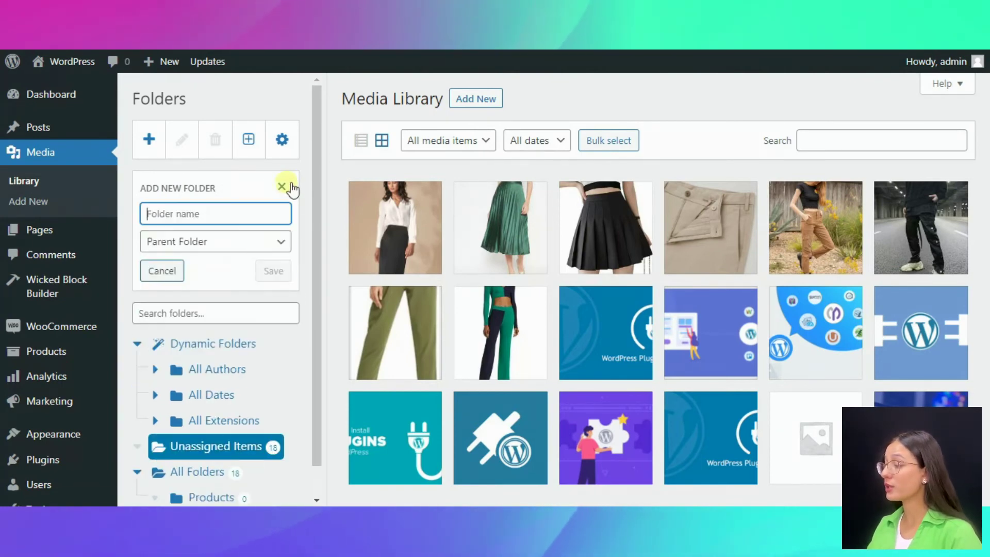
{"action": "scroll", "coordinate": [243, 453], "scroll_direction": "down", "scroll_amount": 1}
{"action": "left_click", "coordinate": [206, 466]}
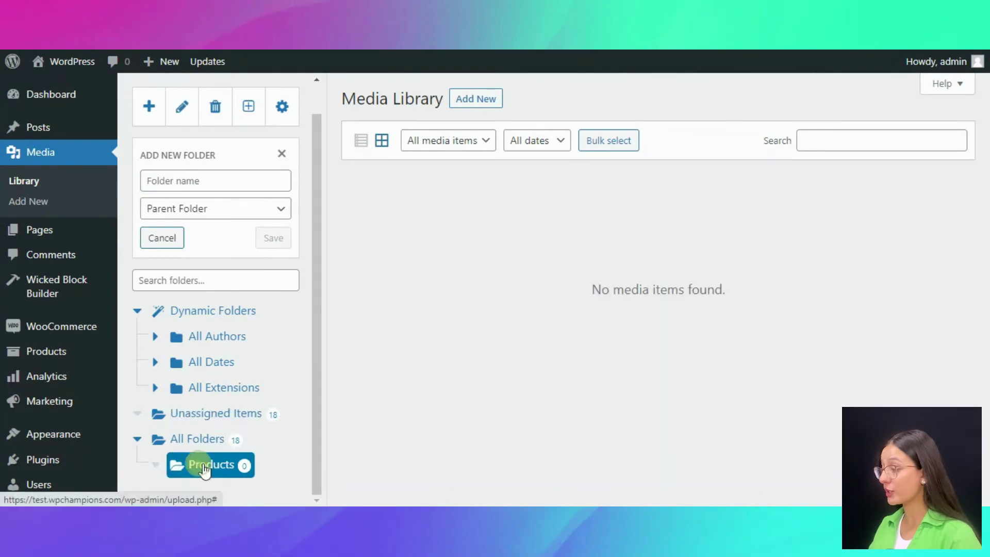
Step: Move the white blouse and black skirt image from Unassigned Items into the Products folder
{"action": "left_click", "coordinate": [215, 416]}
{"action": "left_click_drag", "start_coordinate": [404, 248], "coordinate": [198, 365]}
{"action": "left_click", "coordinate": [420, 252]}
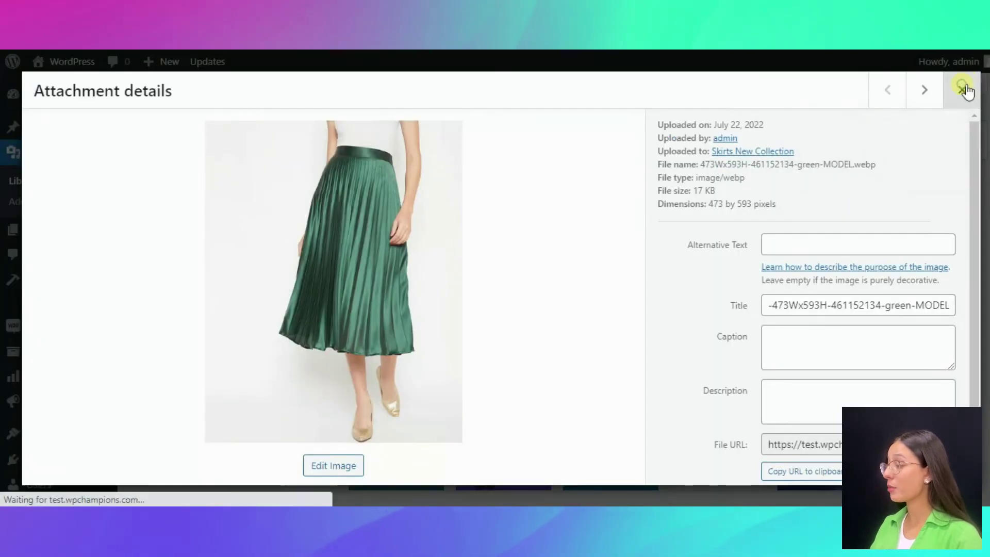
{"action": "left_click", "coordinate": [961, 91]}
{"action": "left_click", "coordinate": [507, 212]}
{"action": "left_click", "coordinate": [961, 88]}
{"action": "left_click", "coordinate": [402, 228]}
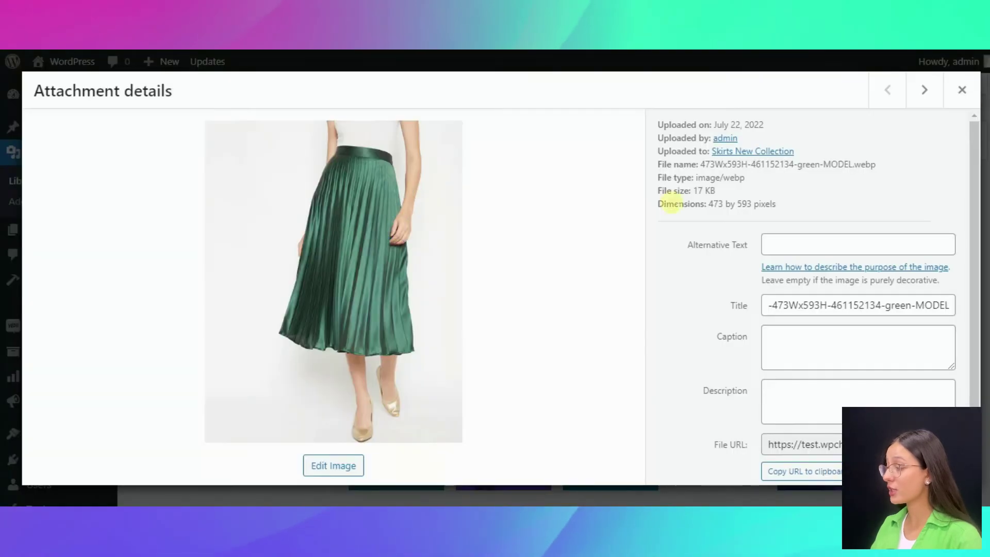
{"action": "left_click", "coordinate": [961, 89]}
Step: Move the green skirt image into the Products folder, and bulk move the six remaining clothing images there as well
{"action": "left_click_drag", "start_coordinate": [399, 271], "coordinate": [214, 366]}
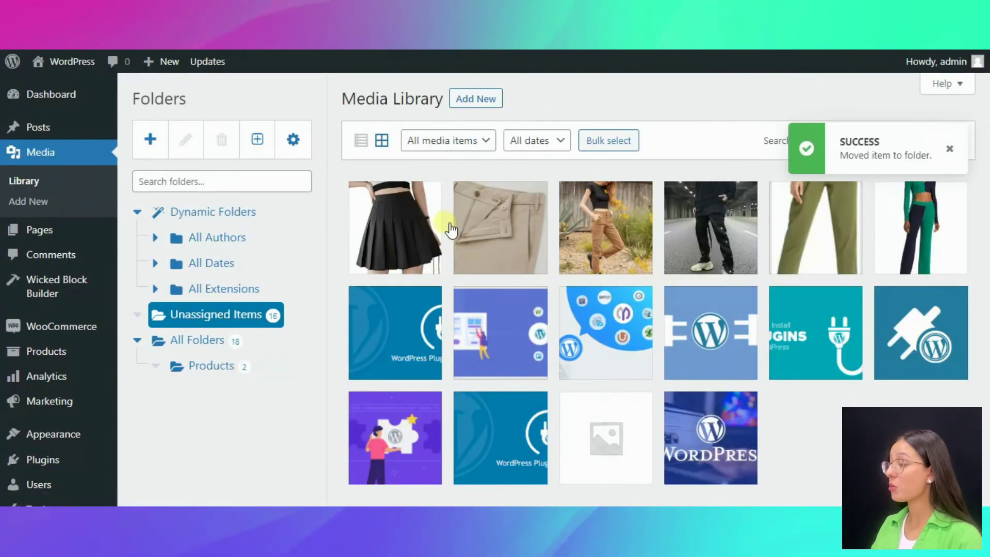
{"action": "left_click", "coordinate": [609, 140]}
{"action": "left_click", "coordinate": [946, 248]}
{"action": "left_click", "coordinate": [815, 245]}
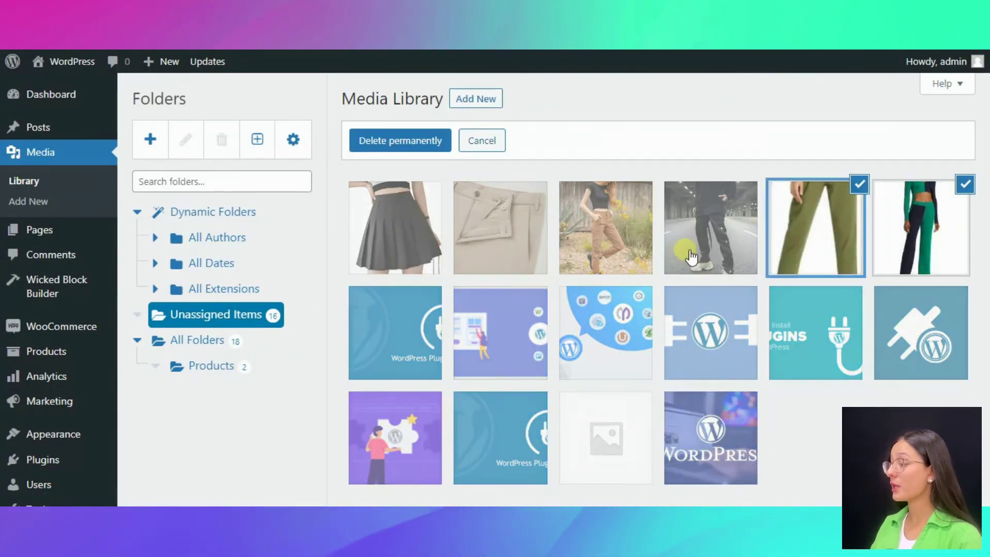
{"action": "left_click", "coordinate": [689, 250]}
{"action": "left_click", "coordinate": [606, 245]}
{"action": "left_click", "coordinate": [471, 243]}
{"action": "left_click", "coordinate": [398, 266]}
{"action": "left_click_drag", "start_coordinate": [397, 266], "coordinate": [188, 376]}
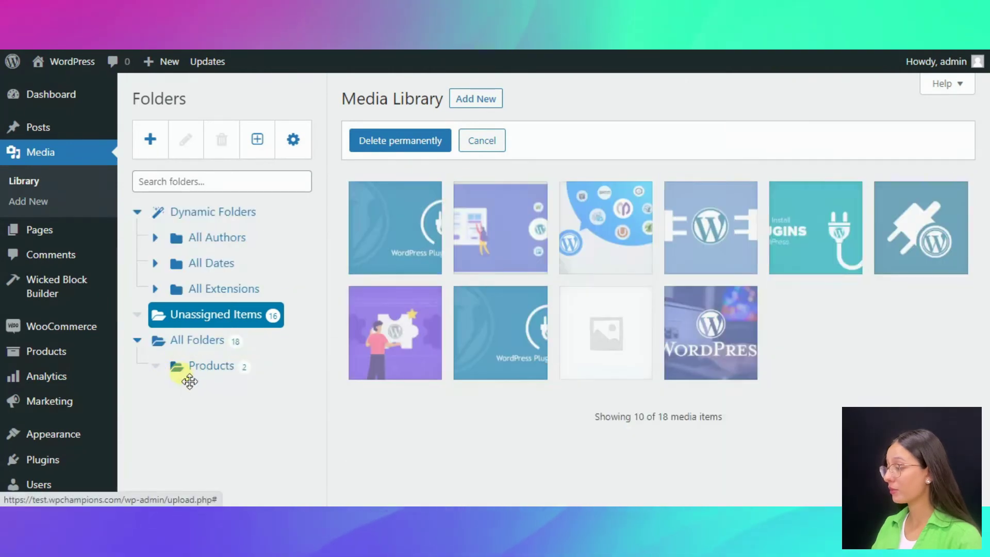
{"action": "left_click", "coordinate": [950, 149]}
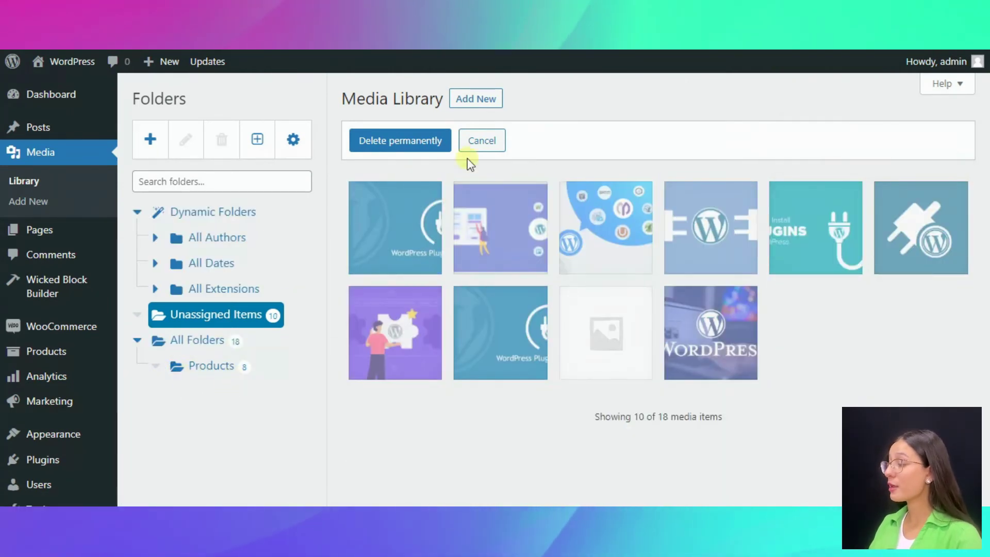
{"action": "left_click", "coordinate": [481, 140]}
Step: Create a subfolder named Skirts with Products as its parent folder
{"action": "left_click", "coordinate": [197, 368]}
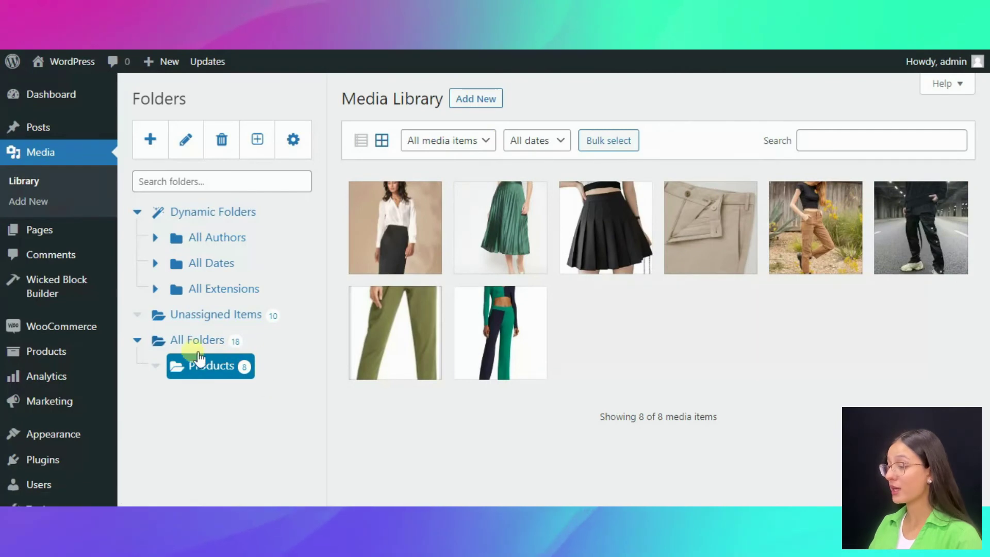
{"action": "left_click", "coordinate": [151, 140]}
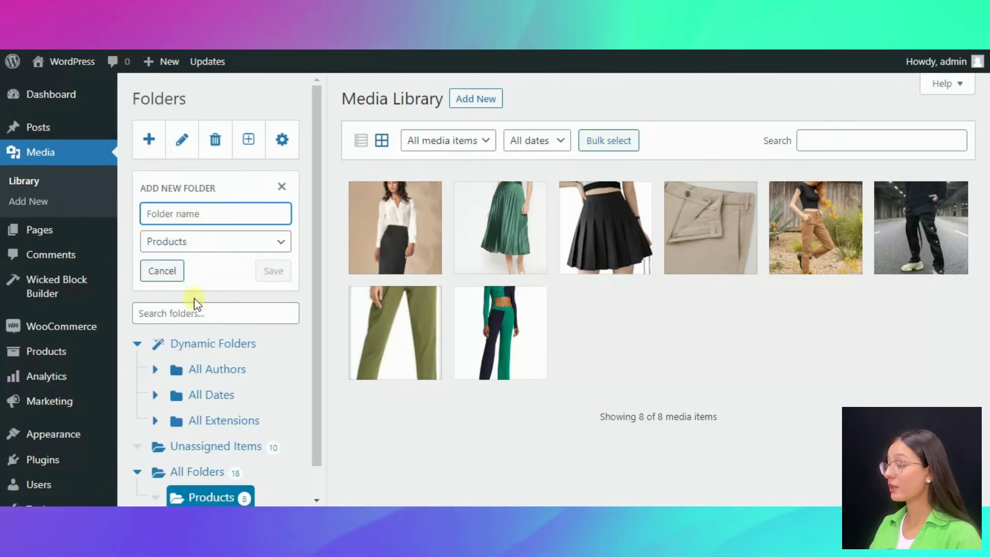
{"action": "left_click", "coordinate": [195, 243]}
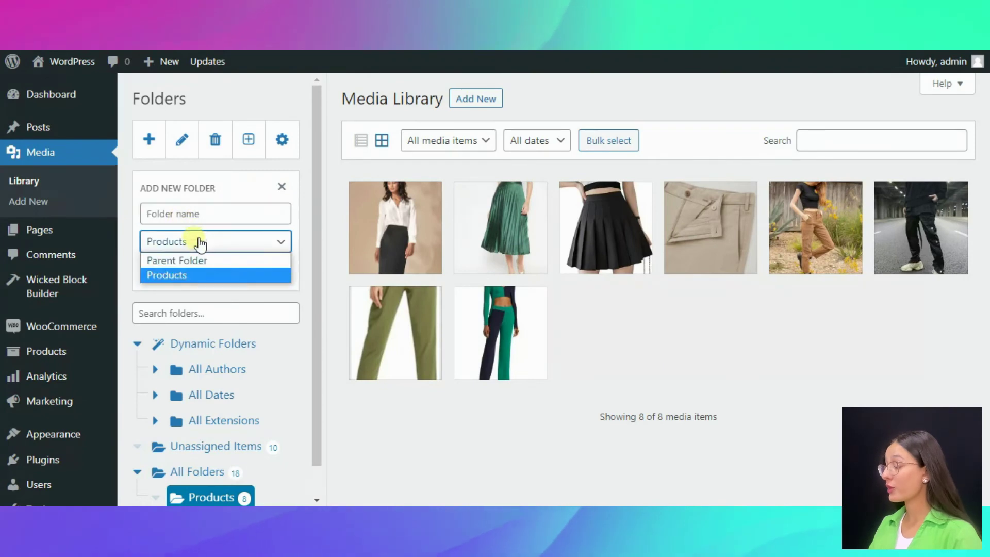
{"action": "left_click", "coordinate": [191, 276]}
{"action": "left_click", "coordinate": [197, 207]}
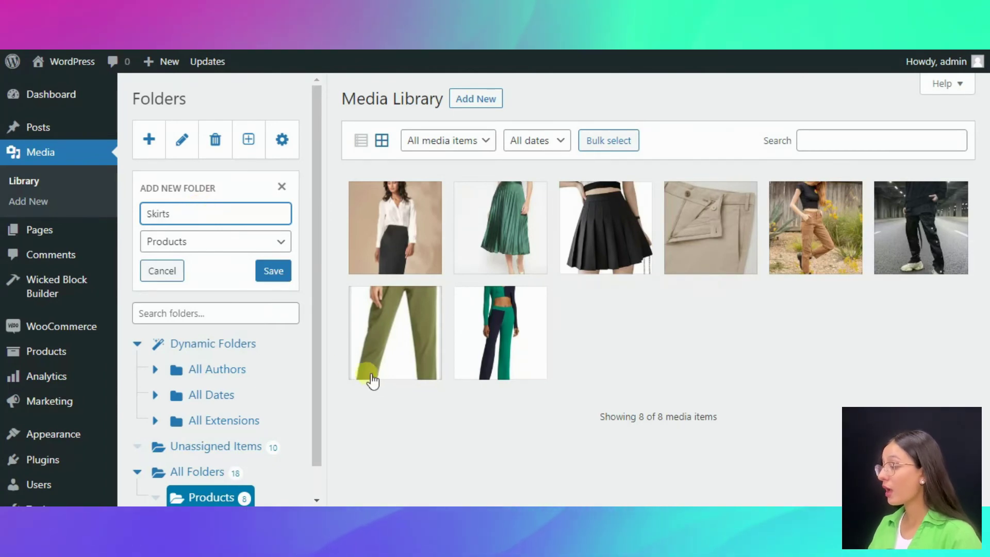
{"action": "left_click", "coordinate": [273, 271]}
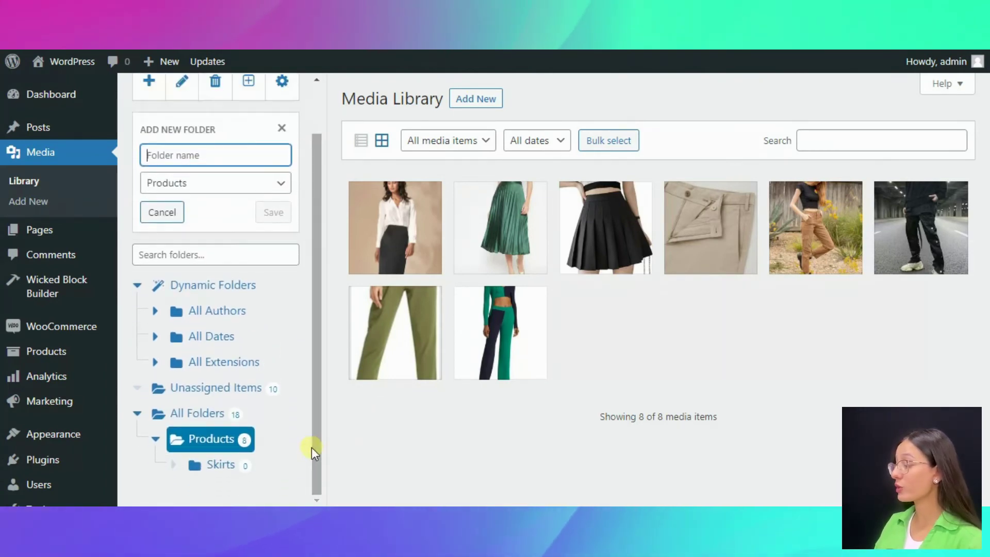
Step: Check the Skirts subfolder, and move the three skirt images from Products into it
{"action": "left_click", "coordinate": [222, 468]}
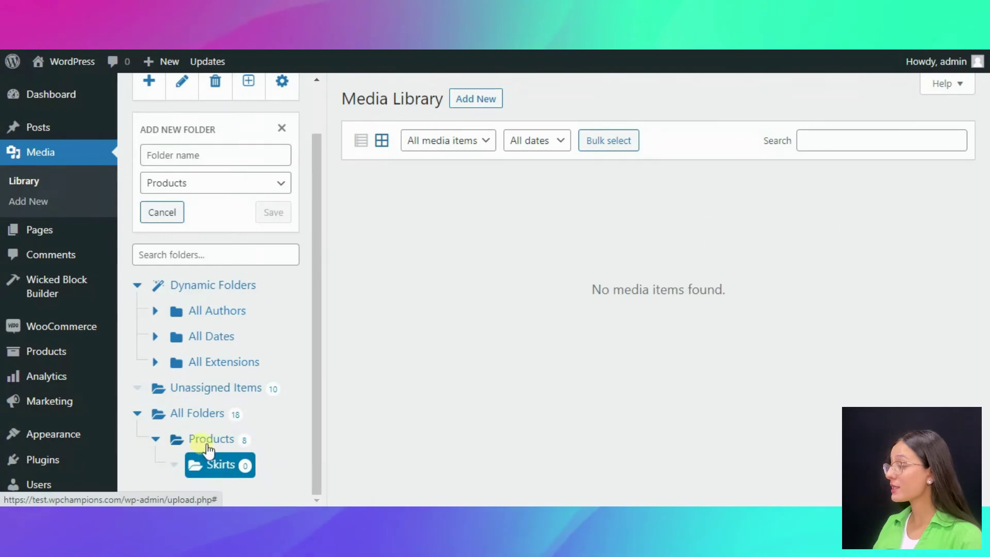
{"action": "left_click", "coordinate": [156, 440]}
{"action": "left_click", "coordinate": [191, 465]}
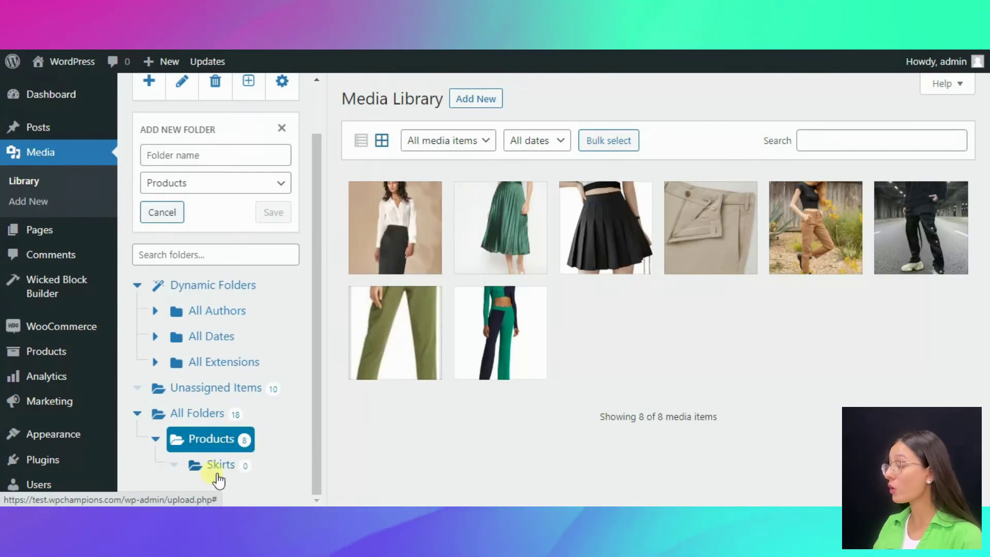
{"action": "left_click", "coordinate": [222, 466]}
{"action": "left_click", "coordinate": [213, 443]}
{"action": "left_click_drag", "start_coordinate": [394, 270], "coordinate": [211, 463]}
{"action": "left_click_drag", "start_coordinate": [499, 258], "coordinate": [197, 470]}
{"action": "left_click_drag", "start_coordinate": [625, 219], "coordinate": [196, 471]}
{"action": "left_click_drag", "start_coordinate": [320, 281], "coordinate": [312, 326]}
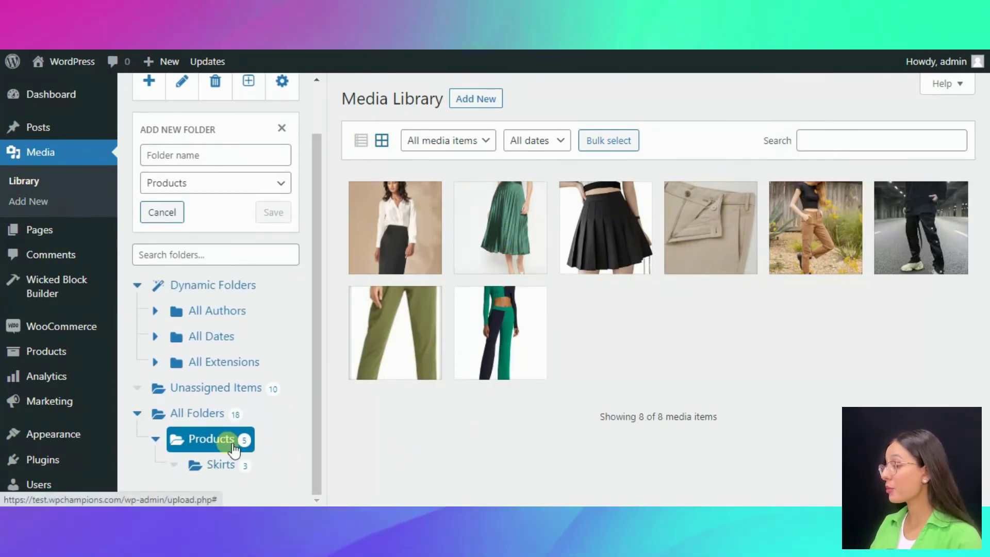
Step: Create a second subfolder named Pants under the Products folder
{"action": "scroll", "coordinate": [196, 268], "scroll_direction": "up", "scroll_amount": 1}
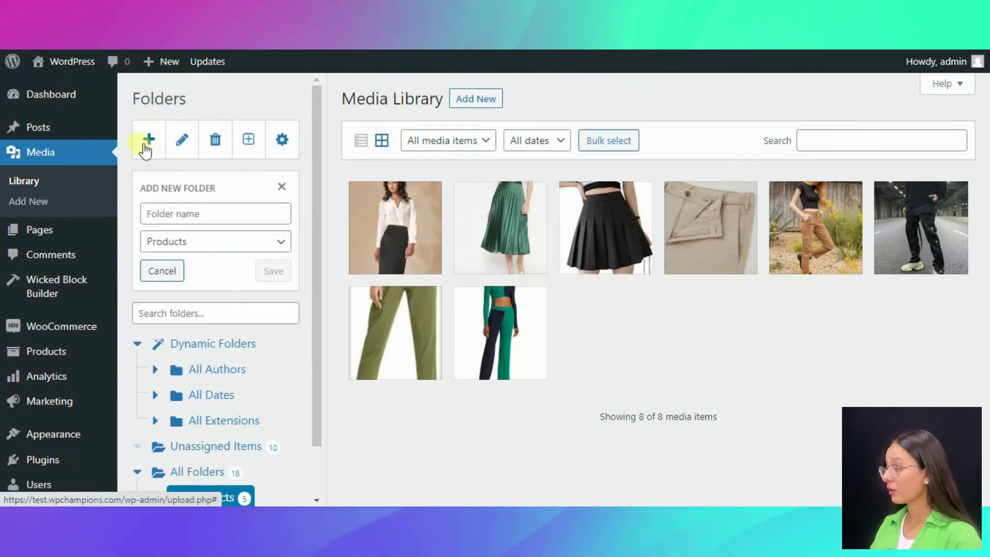
{"action": "left_click", "coordinate": [190, 214]}
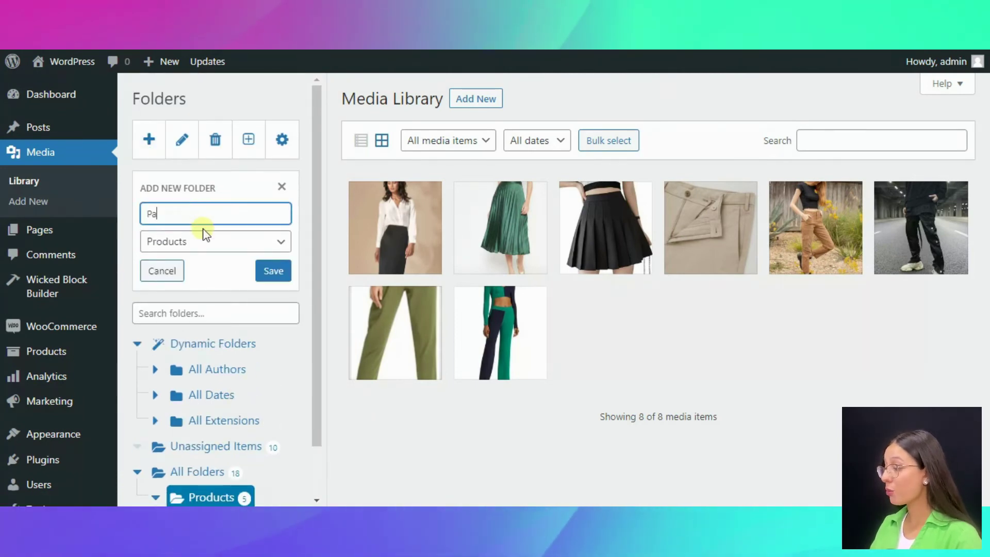
{"action": "left_click_drag", "start_coordinate": [314, 253], "coordinate": [316, 312]}
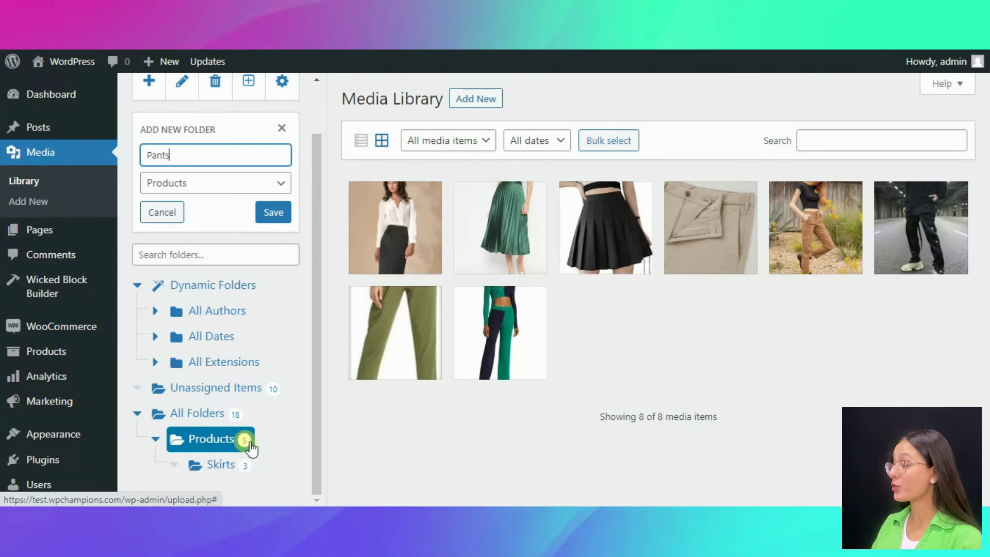
{"action": "left_click_drag", "start_coordinate": [317, 423], "coordinate": [315, 366]}
{"action": "left_click", "coordinate": [274, 272]}
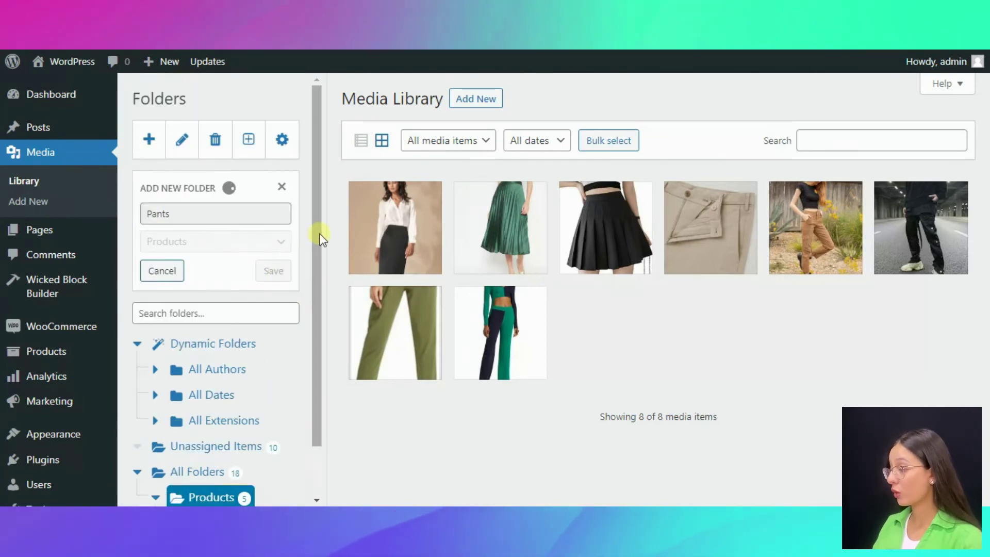
{"action": "left_click_drag", "start_coordinate": [320, 234], "coordinate": [318, 329]}
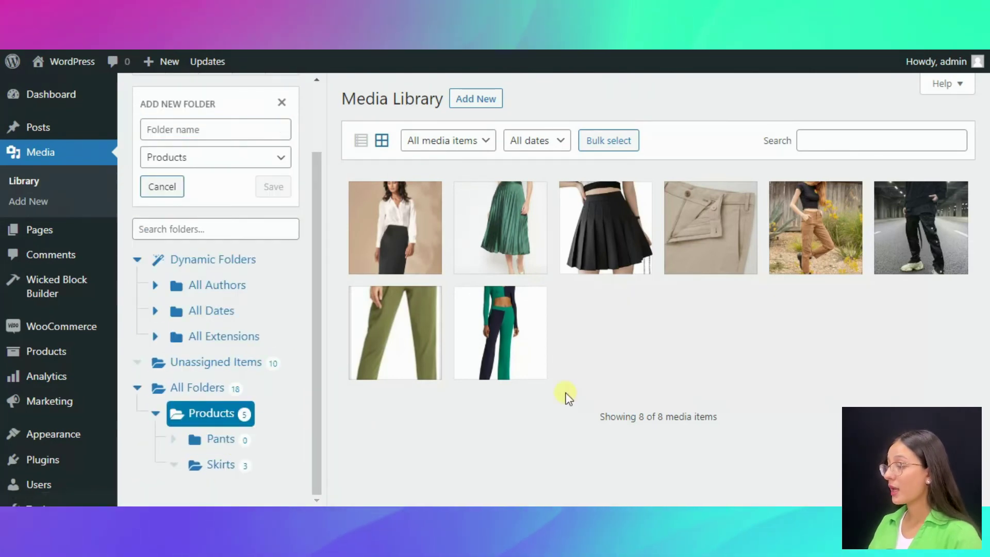
Step: Bulk select the five pants images in Products and move them into the Pants subfolder
{"action": "left_click", "coordinate": [609, 141]}
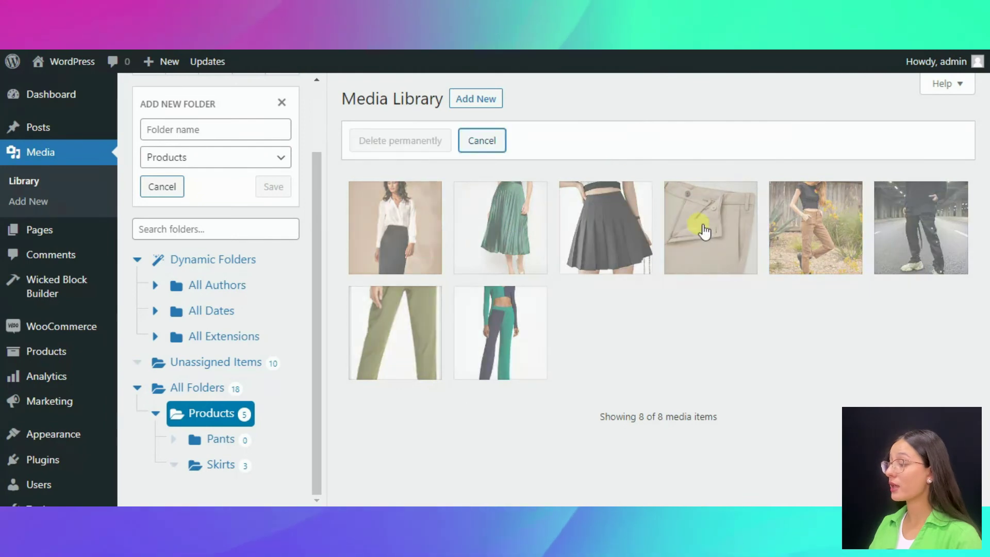
{"action": "left_click", "coordinate": [701, 212]}
{"action": "left_click", "coordinate": [825, 233]}
{"action": "left_click", "coordinate": [921, 227]}
{"action": "left_click", "coordinate": [395, 330]}
{"action": "left_click", "coordinate": [500, 330]}
{"action": "left_click_drag", "start_coordinate": [389, 360], "coordinate": [213, 438]}
Step: Review the images filed in the Pants, Skirts and Products folders
{"action": "left_click", "coordinate": [219, 439]}
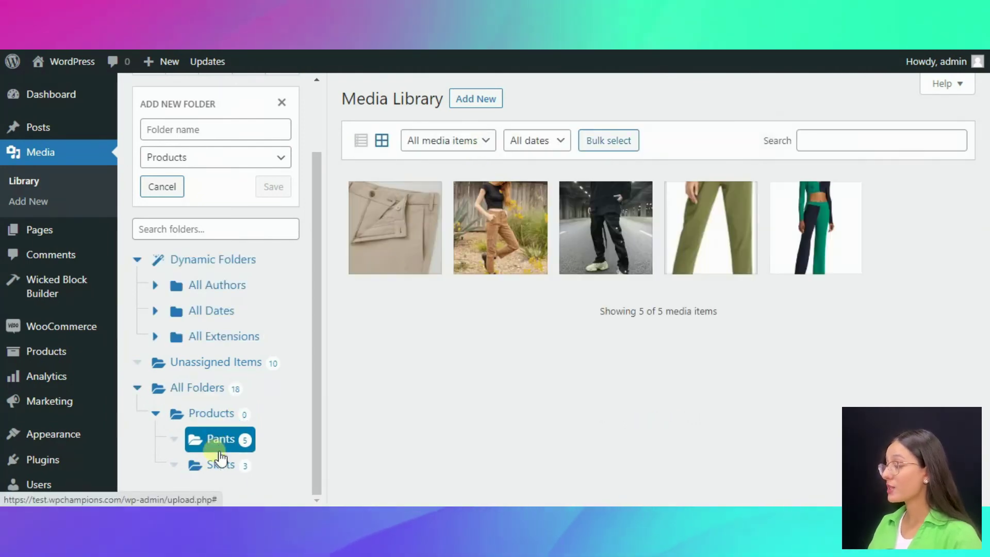
{"action": "left_click", "coordinate": [219, 465]}
{"action": "left_click", "coordinate": [180, 415]}
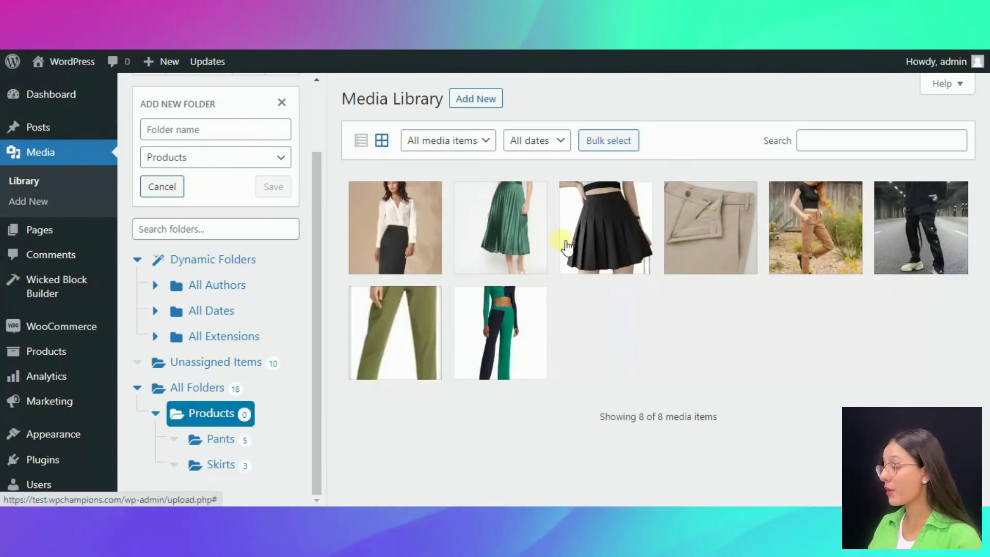
Step: Close the new-folder form, collapse the Products and Dynamic Folders branches, and select the Products folder again
{"action": "left_click", "coordinate": [155, 414]}
{"action": "left_click_drag", "start_coordinate": [318, 361], "coordinate": [320, 292]}
{"action": "left_click", "coordinate": [283, 187]}
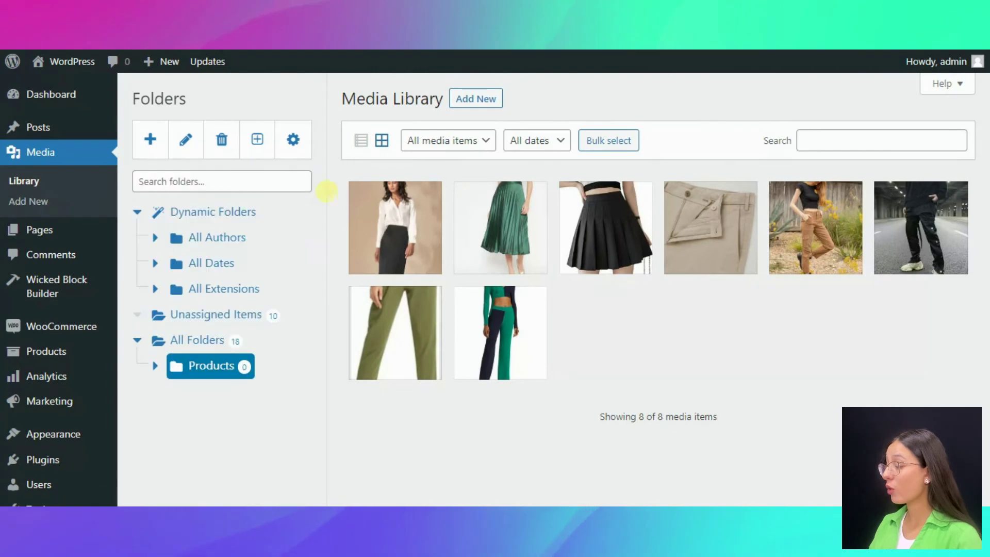
{"action": "left_click", "coordinate": [138, 212]}
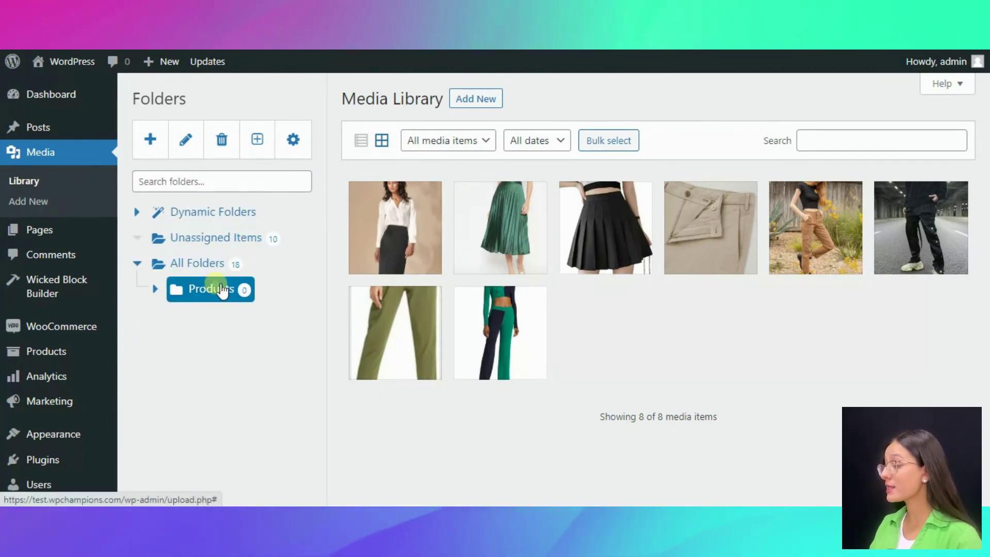
{"action": "left_click", "coordinate": [225, 292]}
{"action": "left_click", "coordinate": [227, 318]}
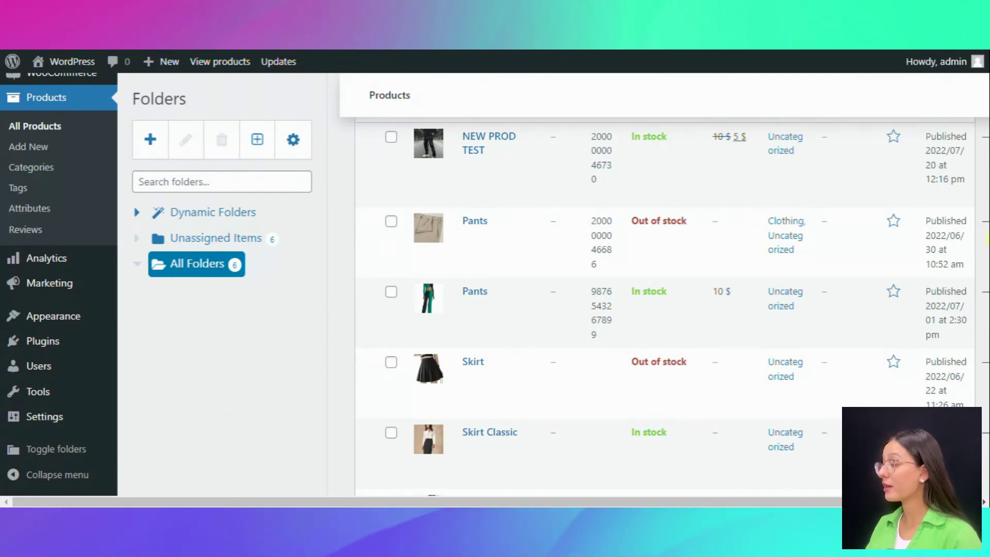
Step: Examine the product list and expand the product category, date and author dynamic folders, collapsing the Dynamic Folders branch at the end
{"action": "scroll", "coordinate": [598, 309], "scroll_direction": "down", "scroll_amount": 5}
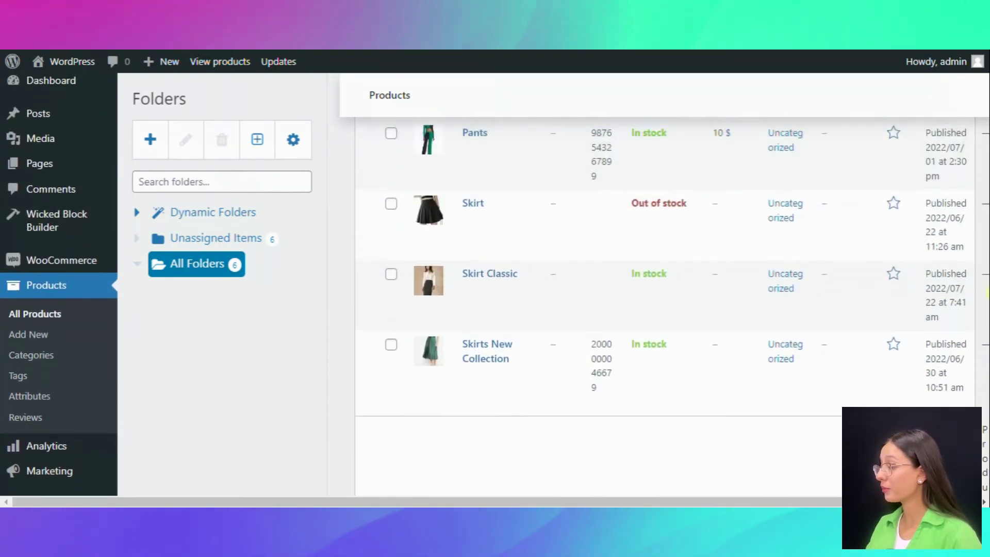
{"action": "scroll", "coordinate": [598, 310], "scroll_direction": "up", "scroll_amount": 3}
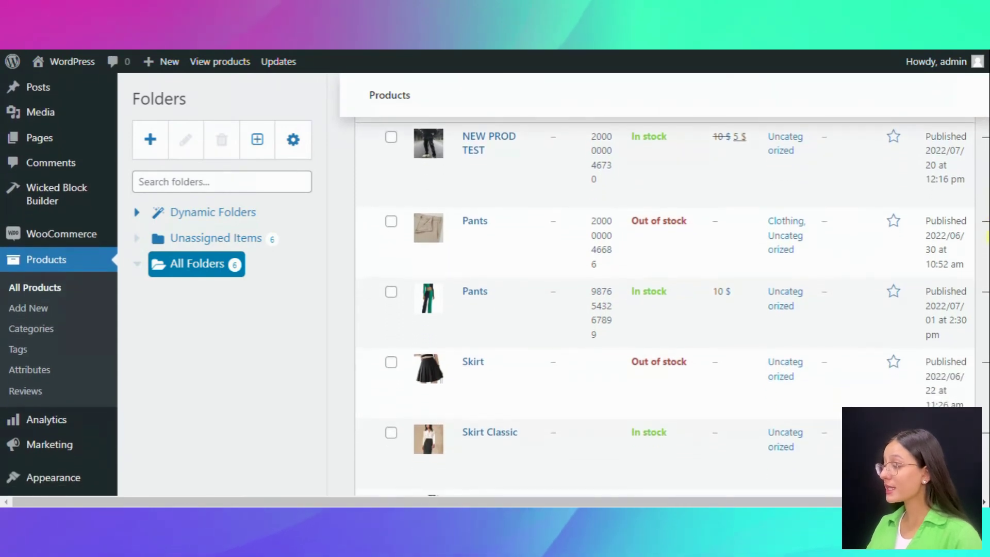
{"action": "left_click_drag", "start_coordinate": [989, 237], "coordinate": [989, 237]}
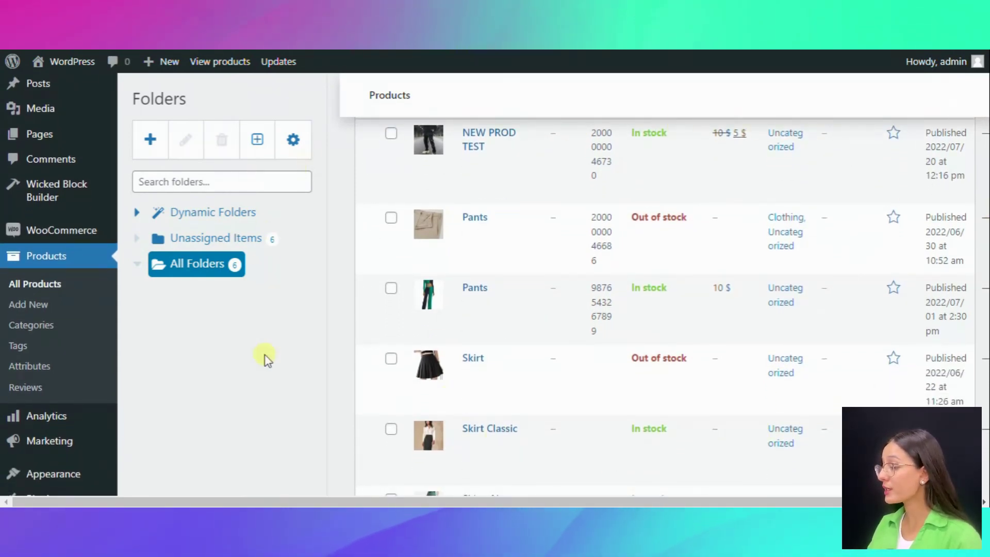
{"action": "left_click", "coordinate": [215, 217]}
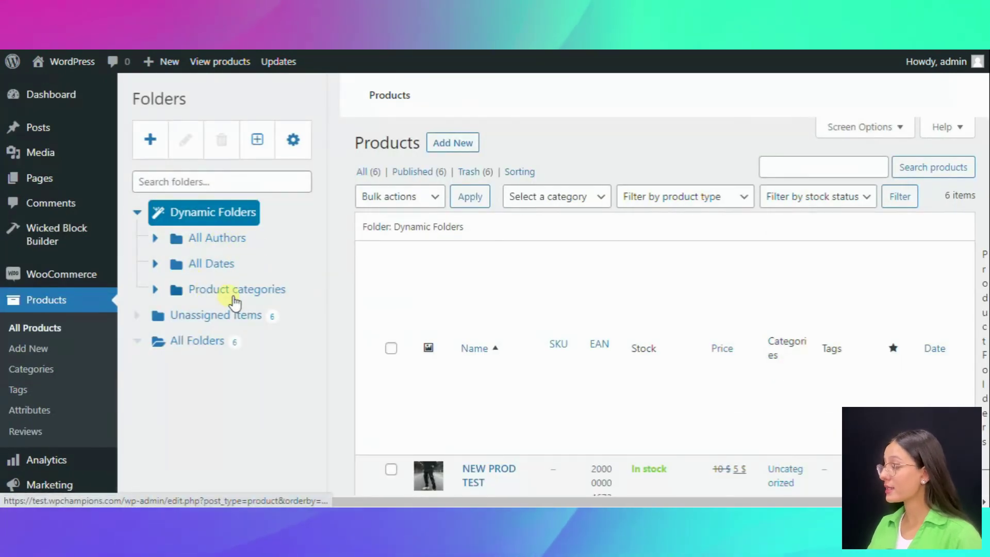
{"action": "left_click", "coordinate": [206, 297]}
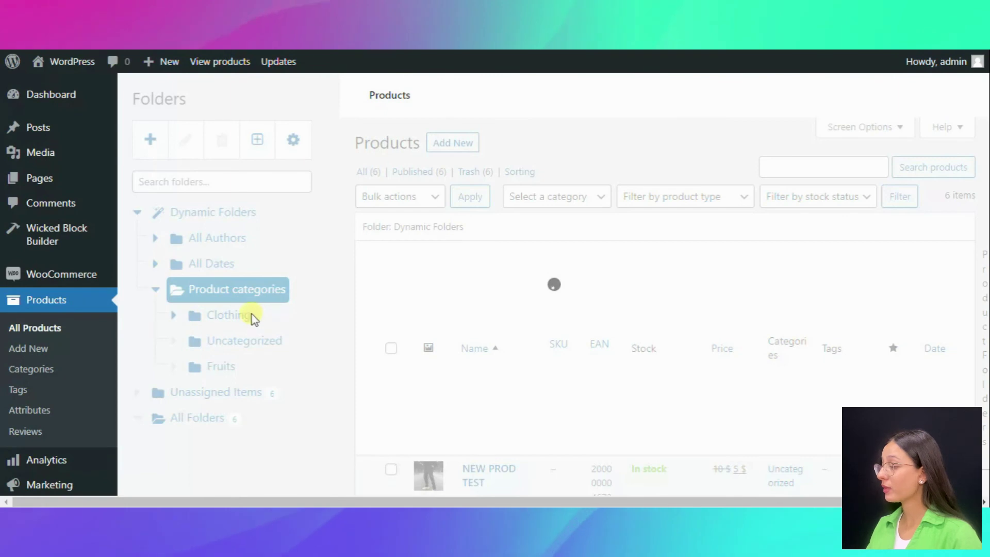
{"action": "left_click", "coordinate": [209, 264]}
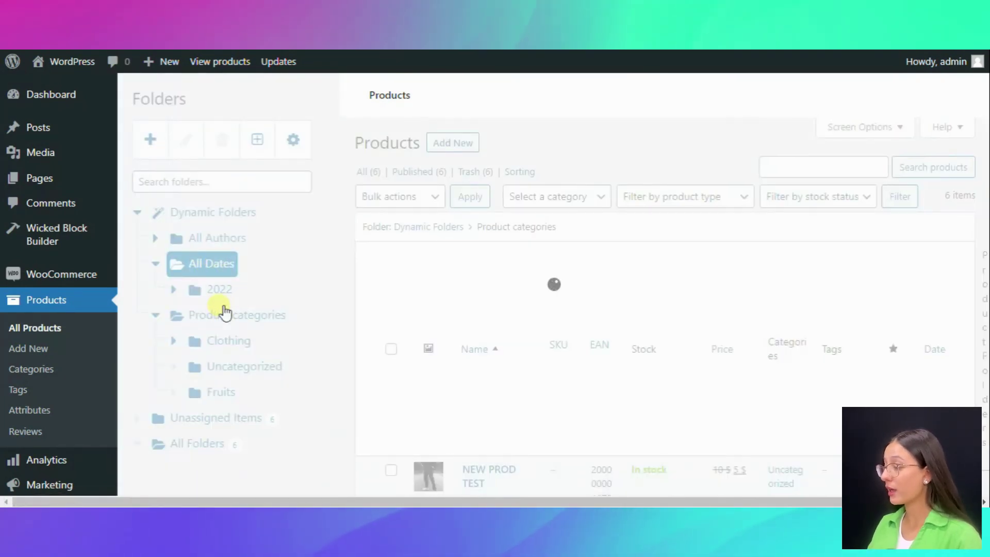
{"action": "left_click", "coordinate": [199, 245]}
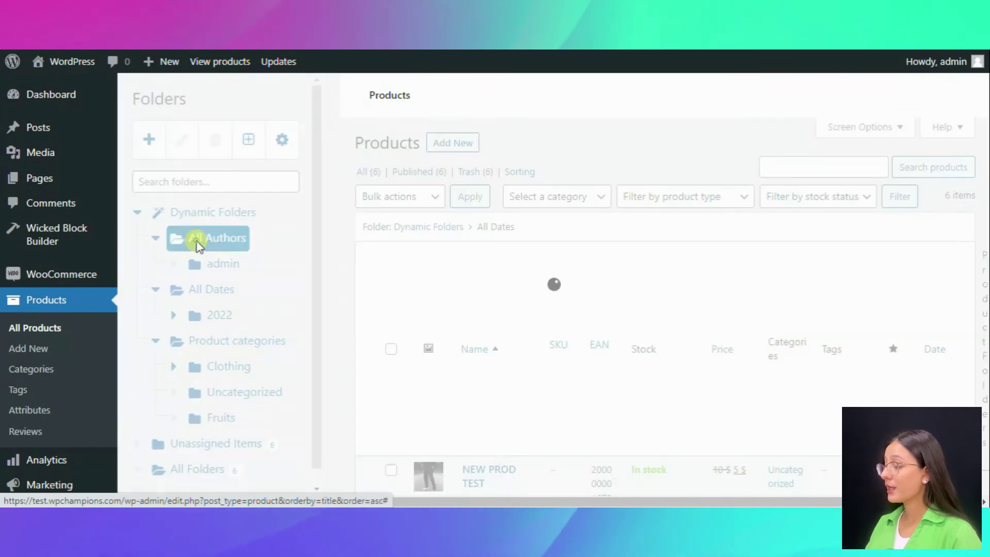
{"action": "left_click", "coordinate": [138, 213]}
Step: Create a top-level product folder named New Collection, close the new-folder form and open the folder
{"action": "scroll", "coordinate": [682, 267], "scroll_direction": "down", "scroll_amount": 5}
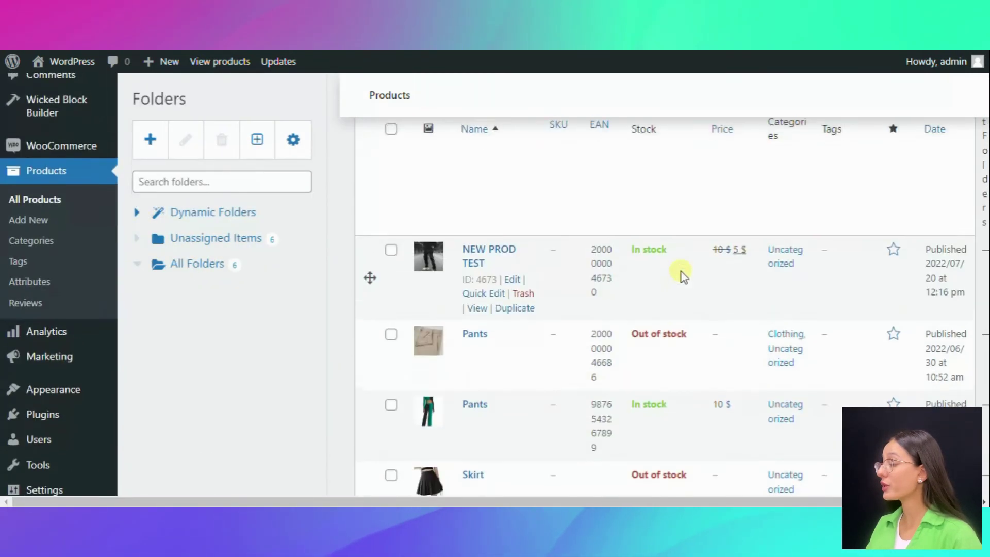
{"action": "scroll", "coordinate": [679, 259], "scroll_direction": "up", "scroll_amount": 1}
{"action": "left_click", "coordinate": [149, 138]}
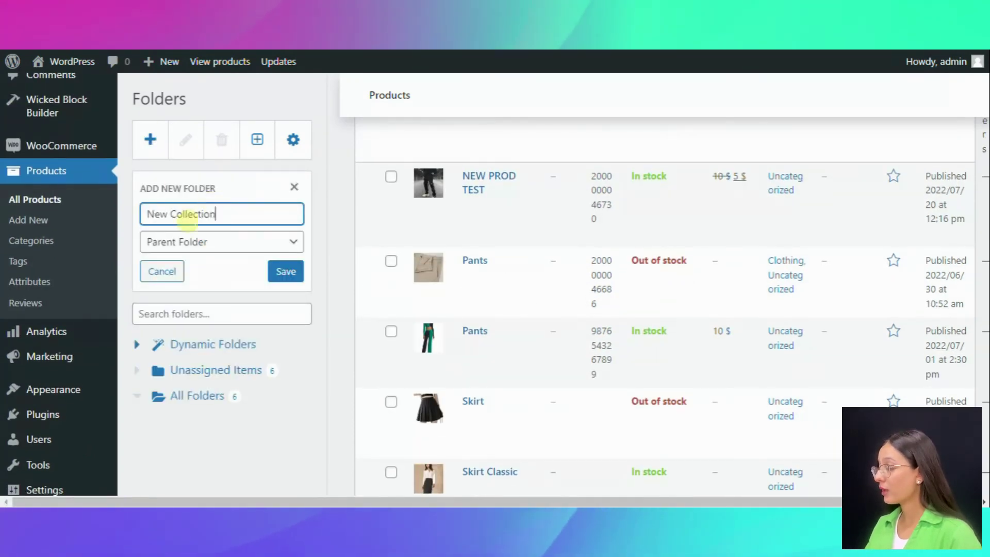
{"action": "key", "text": "Return"}
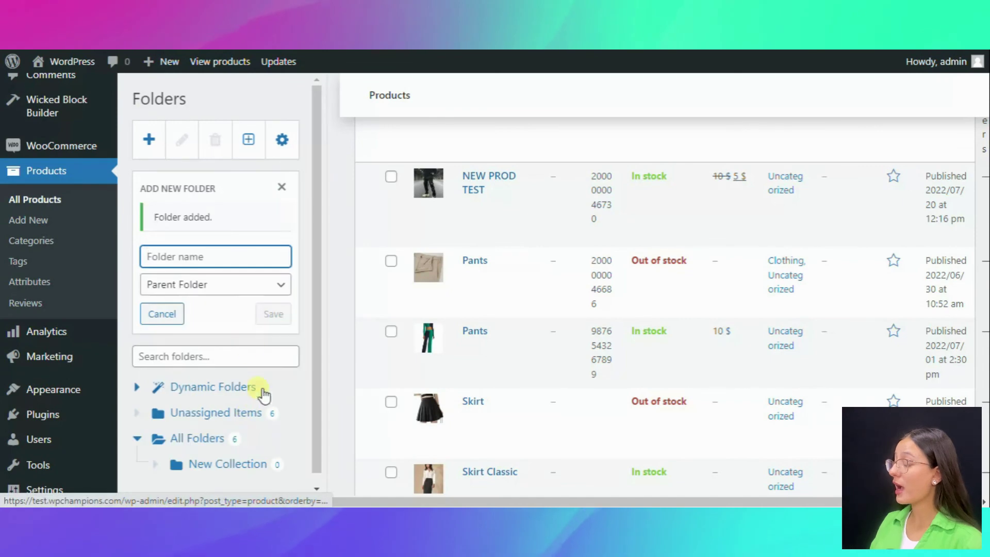
{"action": "left_click", "coordinate": [293, 187]}
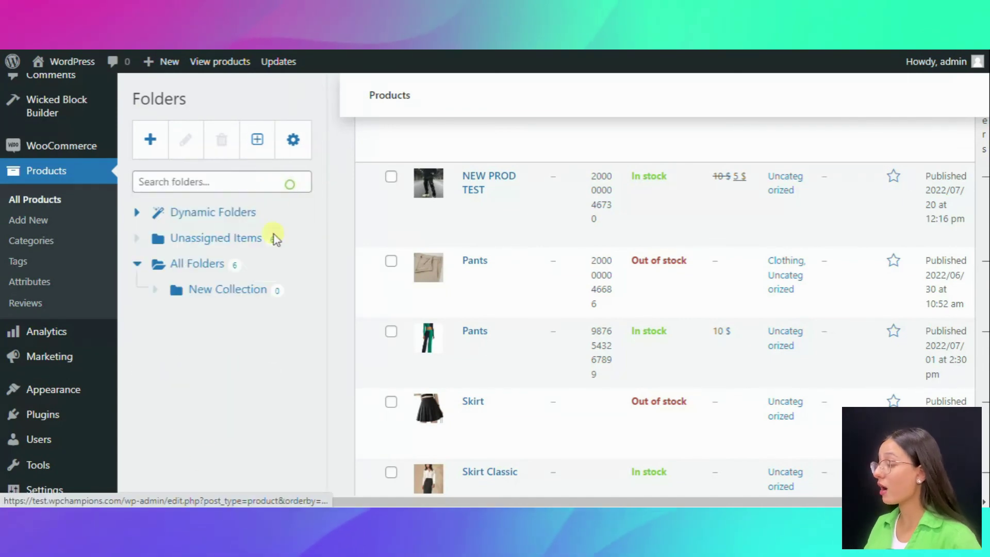
{"action": "left_click", "coordinate": [225, 291]}
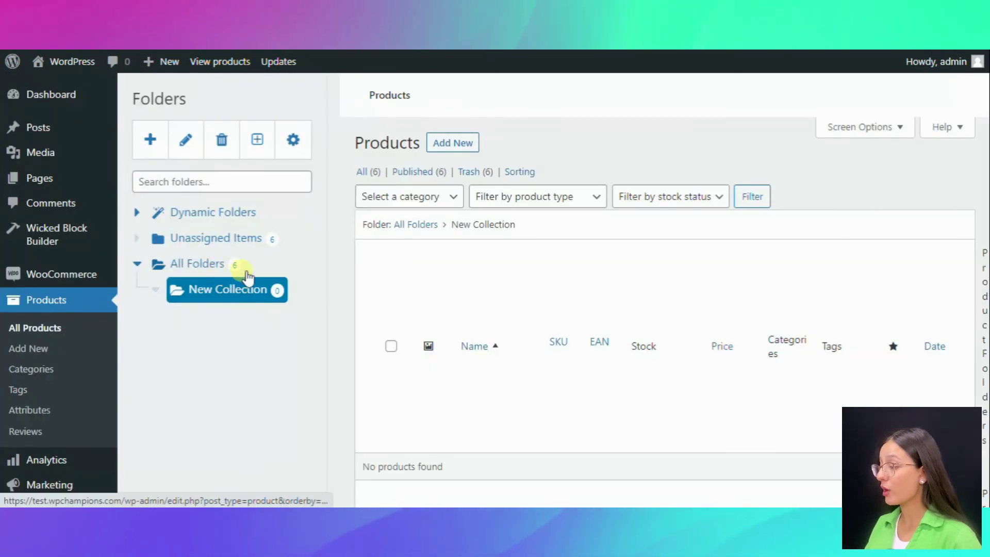
{"action": "scroll", "coordinate": [615, 283], "scroll_direction": "down", "scroll_amount": 3}
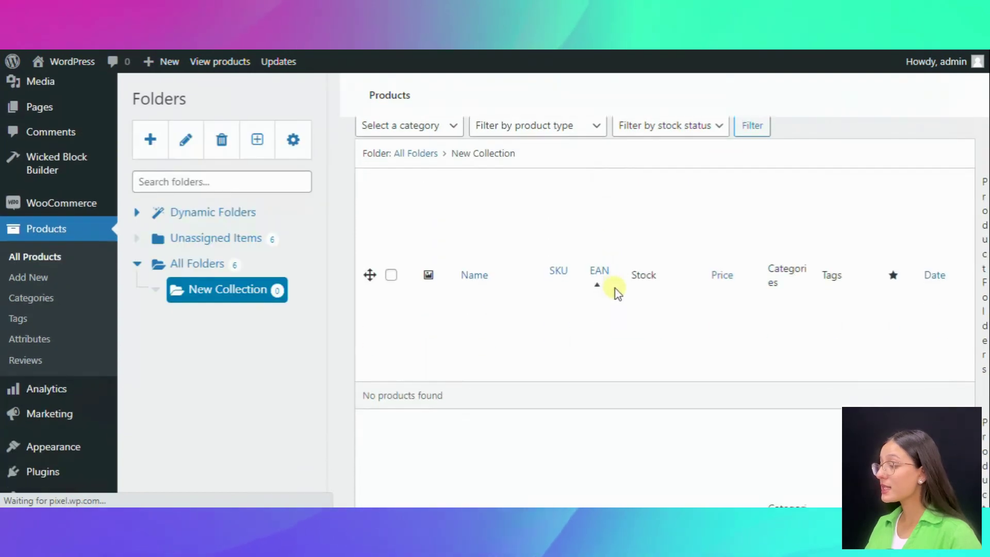
{"action": "scroll", "coordinate": [423, 225], "scroll_direction": "up", "scroll_amount": 3}
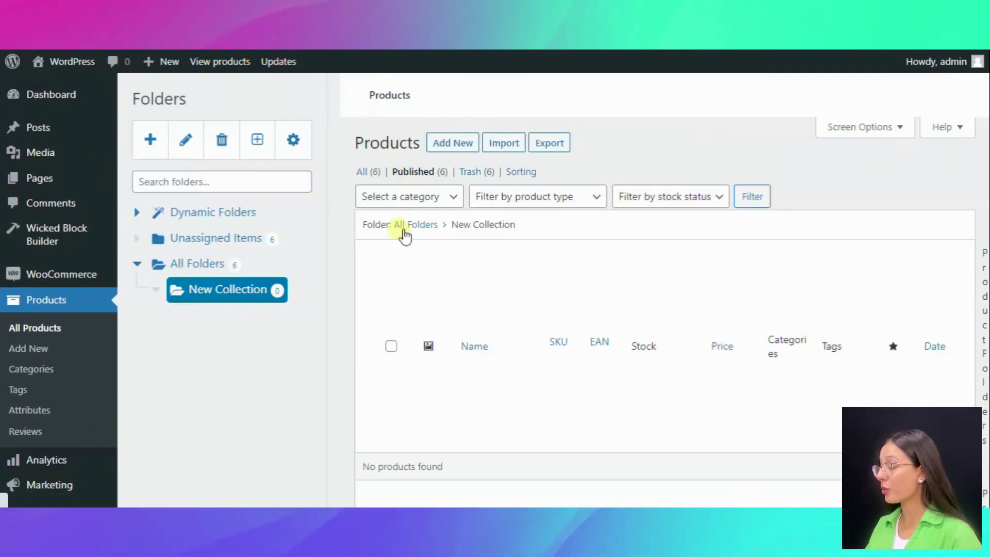
Step: From Dynamic Folders, bulk select the in-stock Skirt Classic, NEW PROD TEST, Pants and Skirts New Collection products and copy them into New Collection
{"action": "left_click", "coordinate": [206, 212]}
{"action": "scroll", "coordinate": [572, 303], "scroll_direction": "down", "scroll_amount": 5}
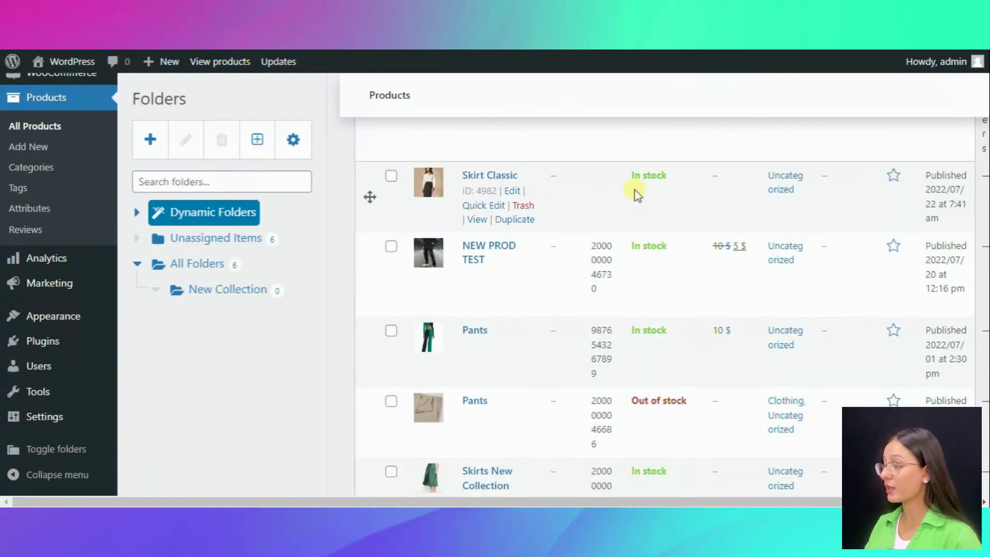
{"action": "left_click", "coordinate": [391, 175]}
{"action": "left_click", "coordinate": [390, 246]}
{"action": "left_click", "coordinate": [391, 330]}
{"action": "scroll", "coordinate": [394, 328], "scroll_direction": "down", "scroll_amount": 3}
{"action": "left_click", "coordinate": [391, 328]}
{"action": "scroll", "coordinate": [397, 338], "scroll_direction": "down", "scroll_amount": 2}
{"action": "scroll", "coordinate": [410, 304], "scroll_direction": "up", "scroll_amount": 5}
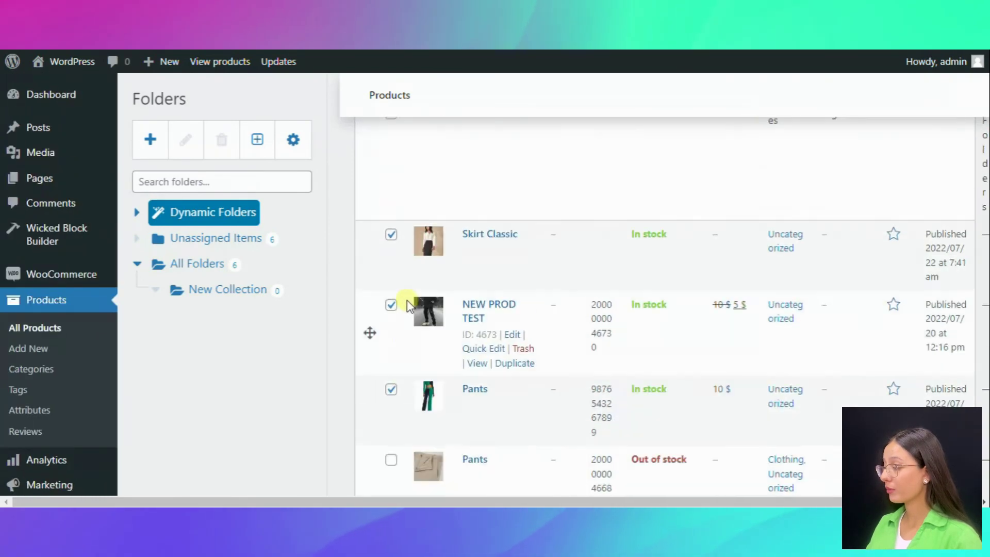
{"action": "left_click_drag", "start_coordinate": [368, 270], "coordinate": [230, 290]}
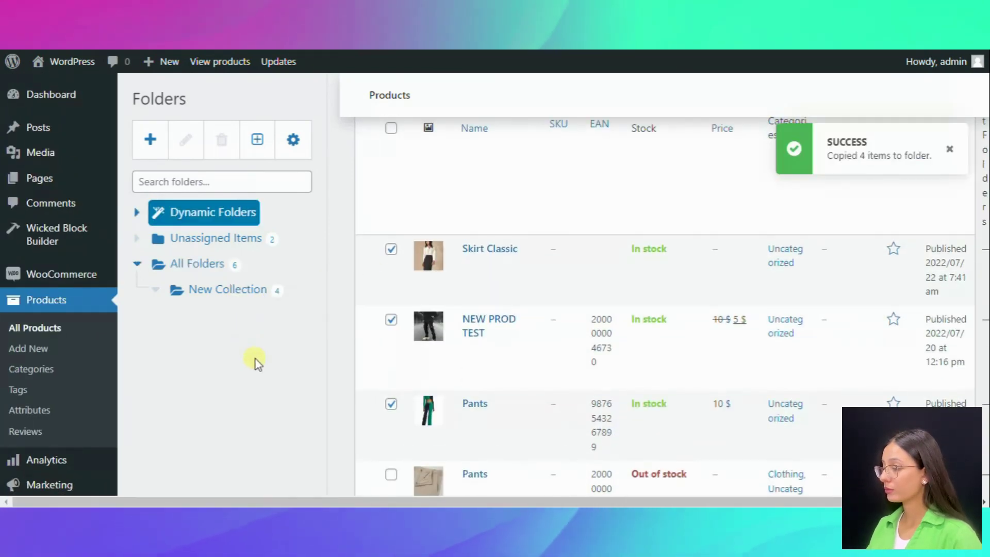
Step: Open the New Collection folder and review the products filed in it
{"action": "left_click", "coordinate": [266, 293]}
{"action": "scroll", "coordinate": [597, 389], "scroll_direction": "down", "scroll_amount": 5}
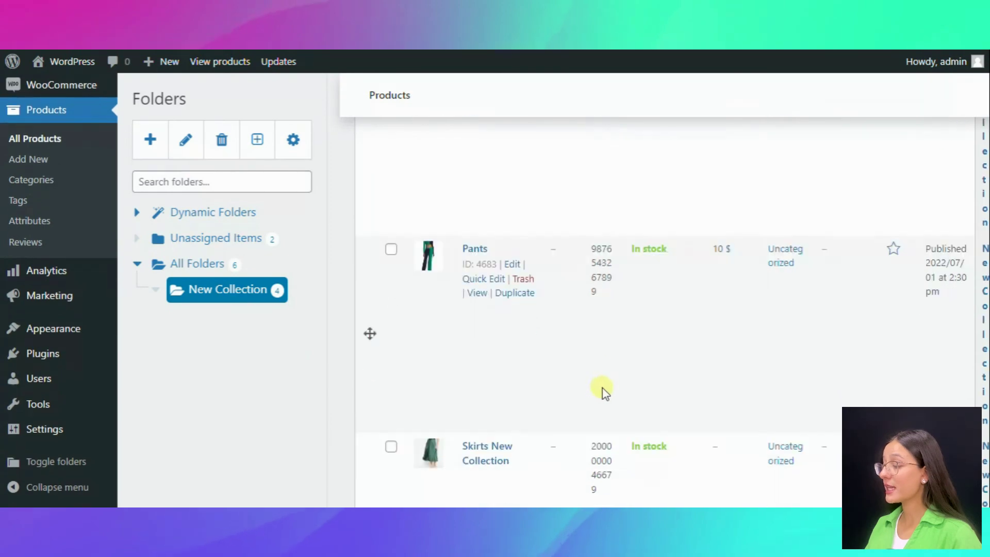
{"action": "scroll", "coordinate": [604, 392], "scroll_direction": "down", "scroll_amount": 5}
{"action": "scroll", "coordinate": [603, 392], "scroll_direction": "up", "scroll_amount": 10}
{"action": "scroll", "coordinate": [985, 202], "scroll_direction": "down", "scroll_amount": 2}
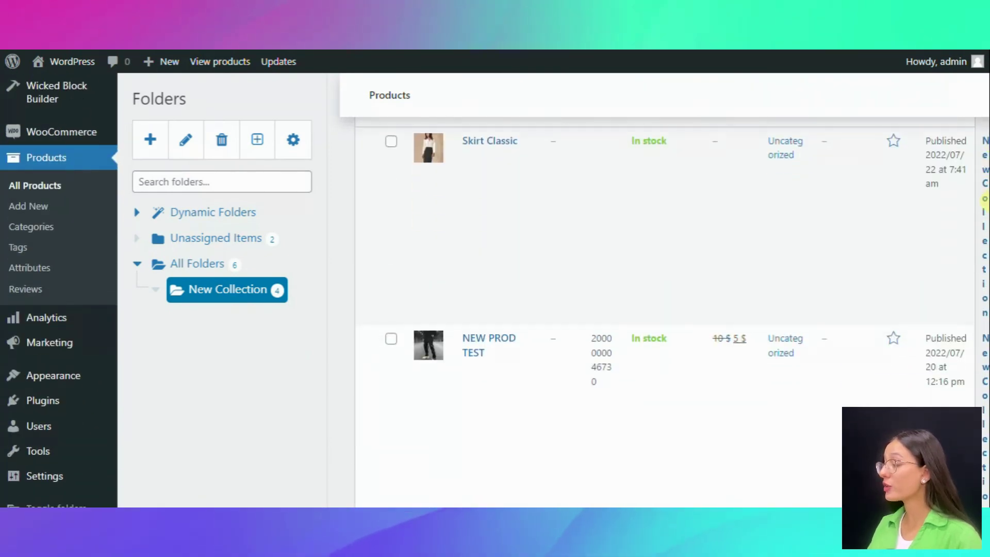
Step: Create a subfolder named Out of stock under New Collection and move the unassigned Pants and Skirt products into it
{"action": "left_click", "coordinate": [150, 139]}
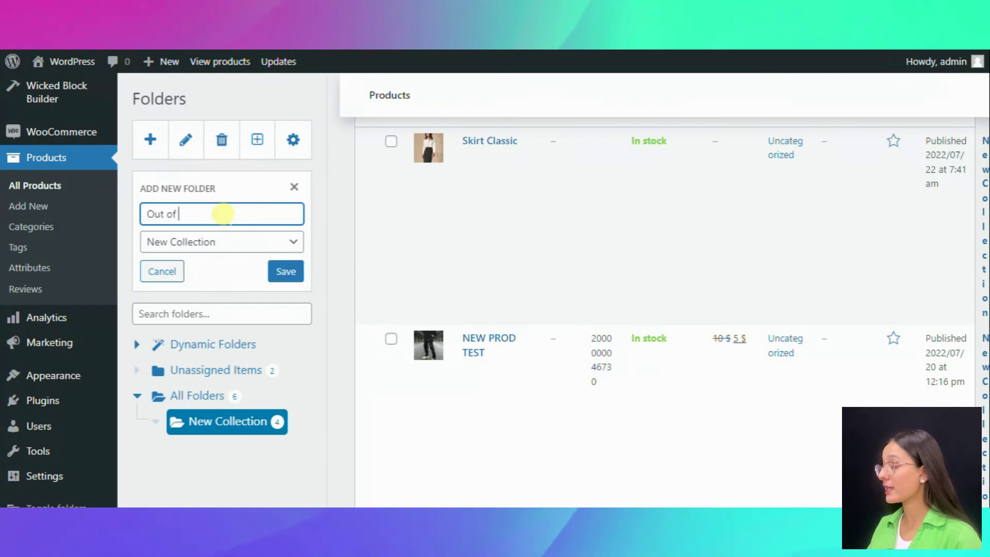
{"action": "left_click", "coordinate": [299, 273]}
{"action": "left_click", "coordinate": [180, 372]}
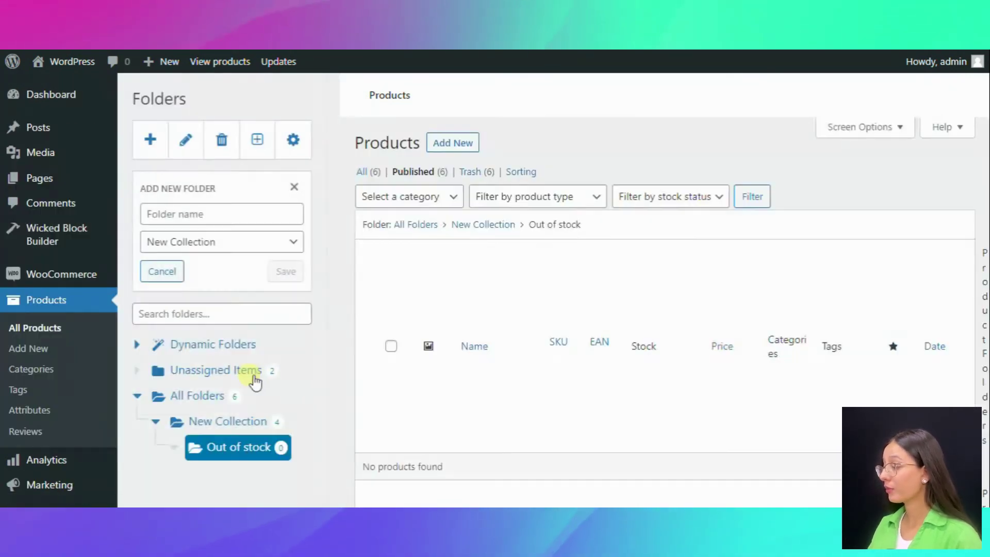
{"action": "scroll", "coordinate": [470, 361], "scroll_direction": "down", "scroll_amount": 4}
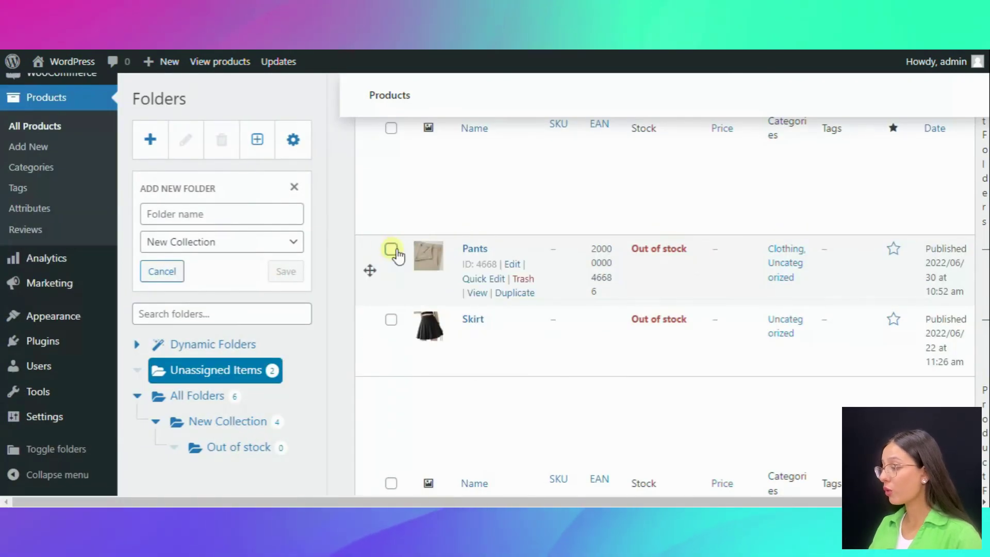
{"action": "left_click", "coordinate": [391, 249]}
{"action": "left_click", "coordinate": [391, 320]}
{"action": "left_click_drag", "start_coordinate": [371, 272], "coordinate": [234, 460]}
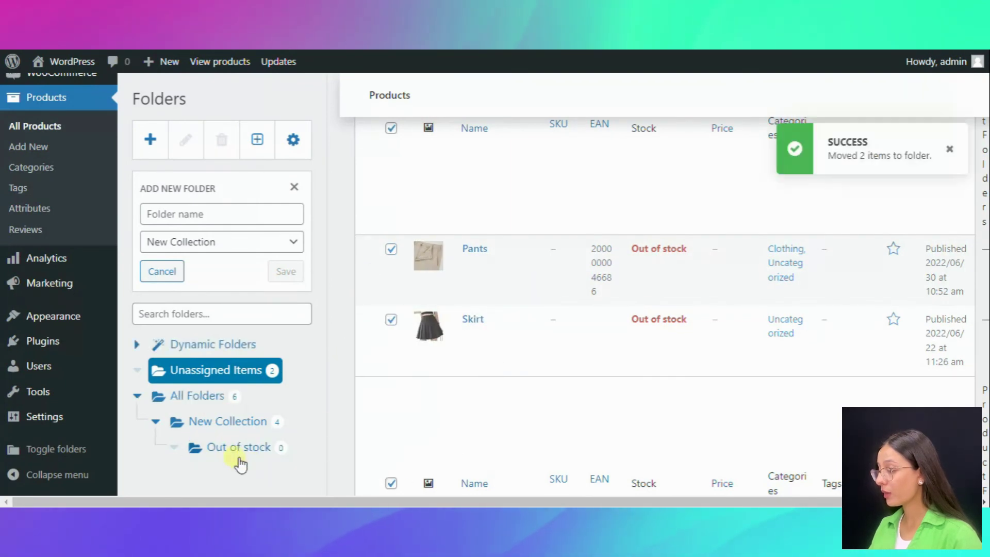
Step: Review the products in the New Collection folder and in its Out of stock subfolder
{"action": "left_click", "coordinate": [240, 422]}
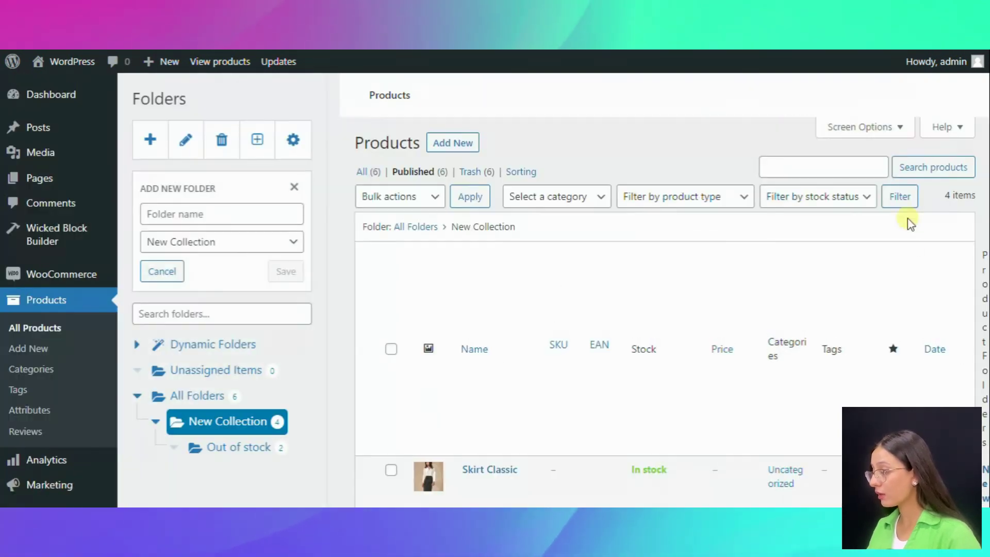
{"action": "scroll", "coordinate": [442, 356], "scroll_direction": "down", "scroll_amount": 10}
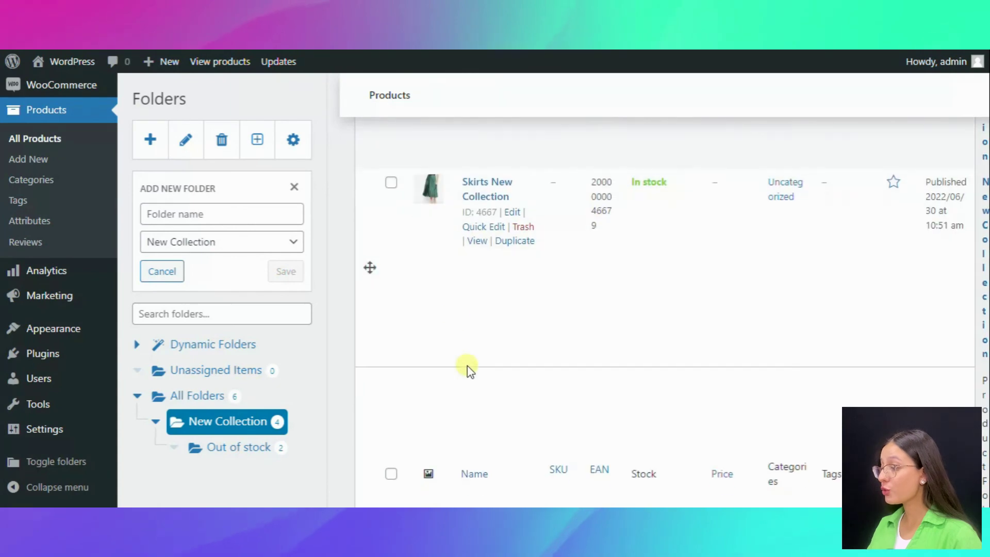
{"action": "left_click", "coordinate": [244, 447]}
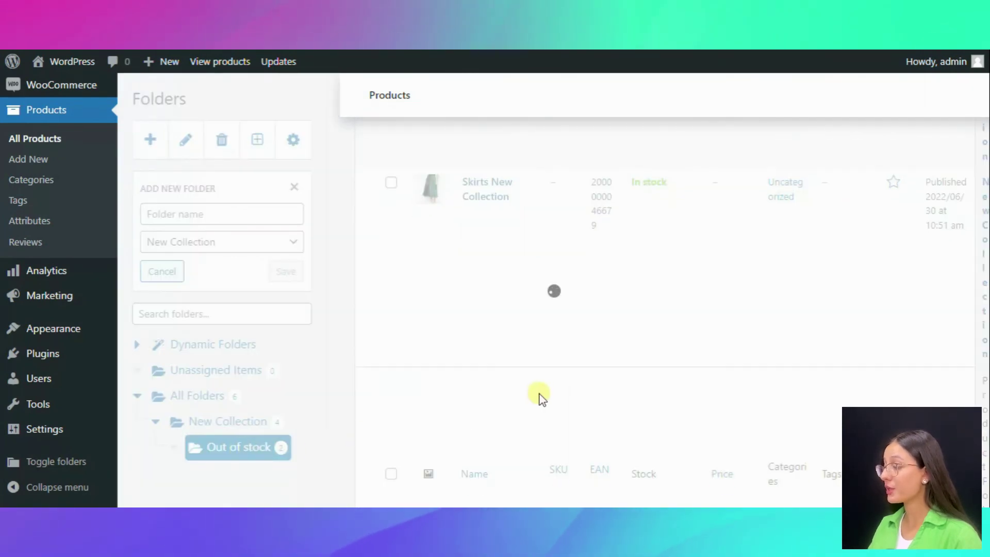
{"action": "scroll", "coordinate": [453, 343], "scroll_direction": "down", "scroll_amount": 5}
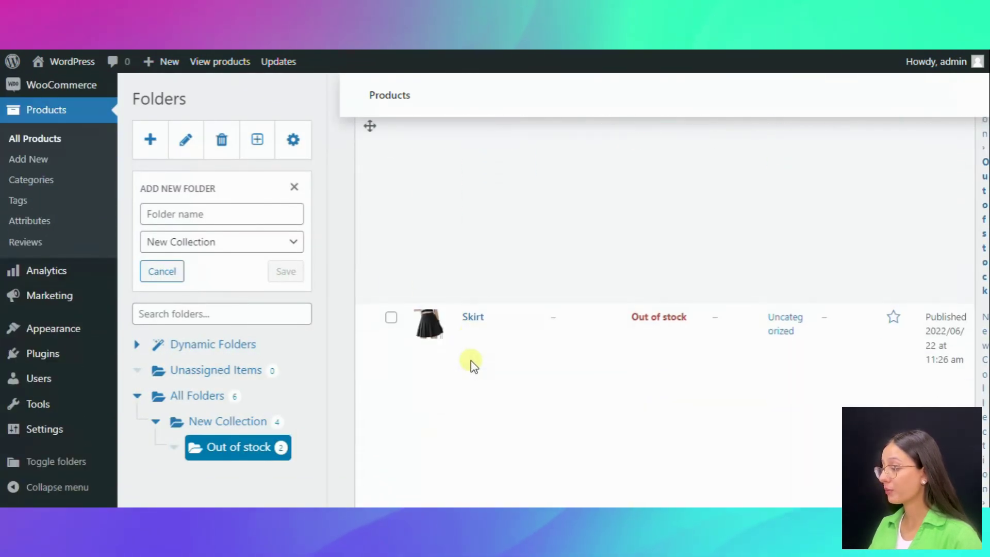
{"action": "scroll", "coordinate": [472, 361], "scroll_direction": "up", "scroll_amount": 5}
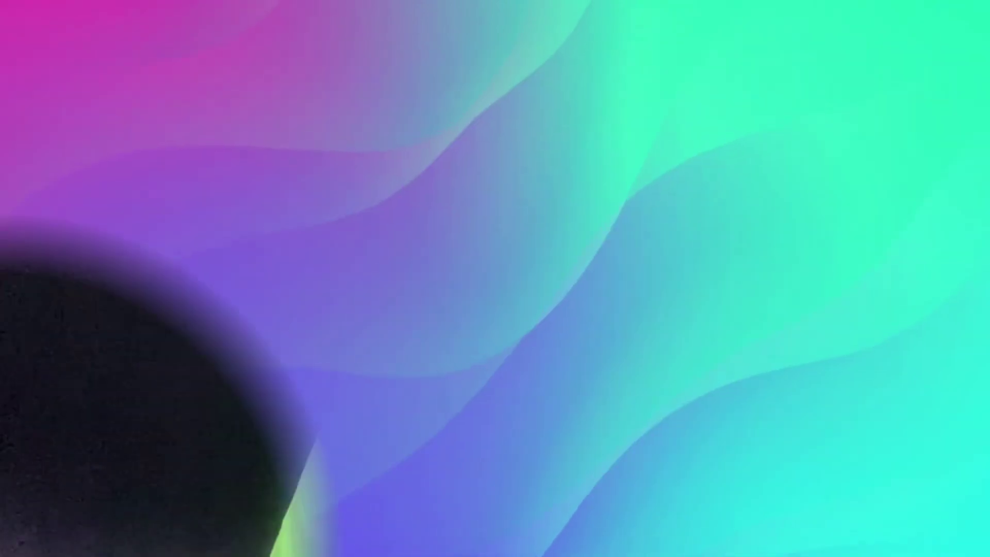